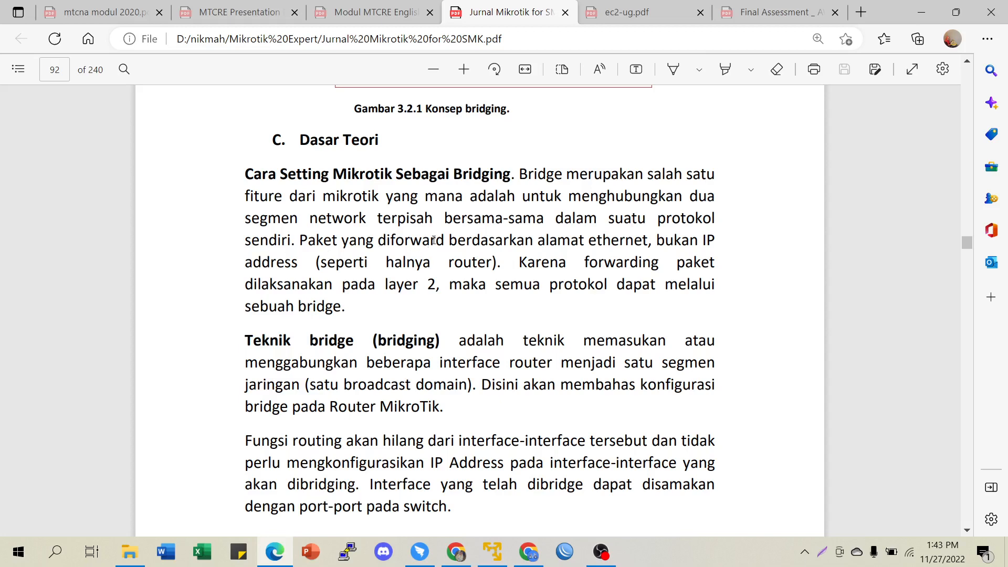
# - Highlight the bridge configuration sentences on page 92, then scroll to section D. Konfigurasi on page 93
pyautogui.moveTo(376, 235); pyautogui.dragTo(523, 262)
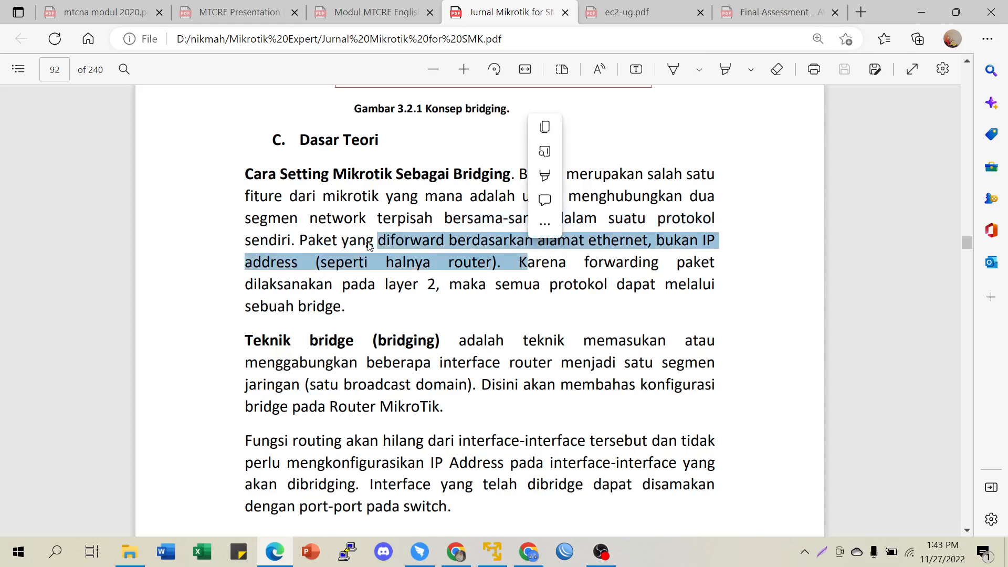
pyautogui.scroll(-3, 369, 242)
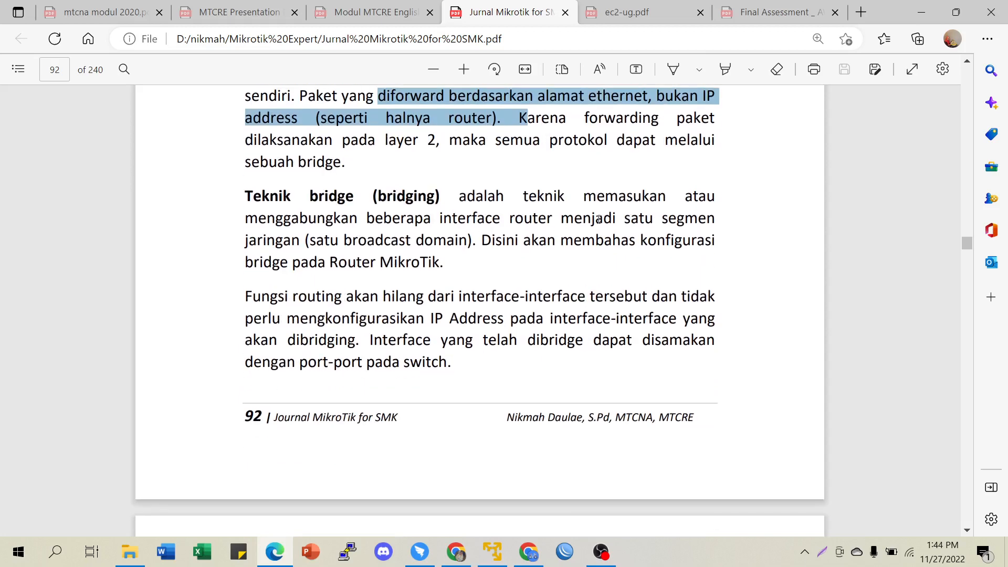
pyautogui.moveTo(441, 220); pyautogui.dragTo(552, 219)
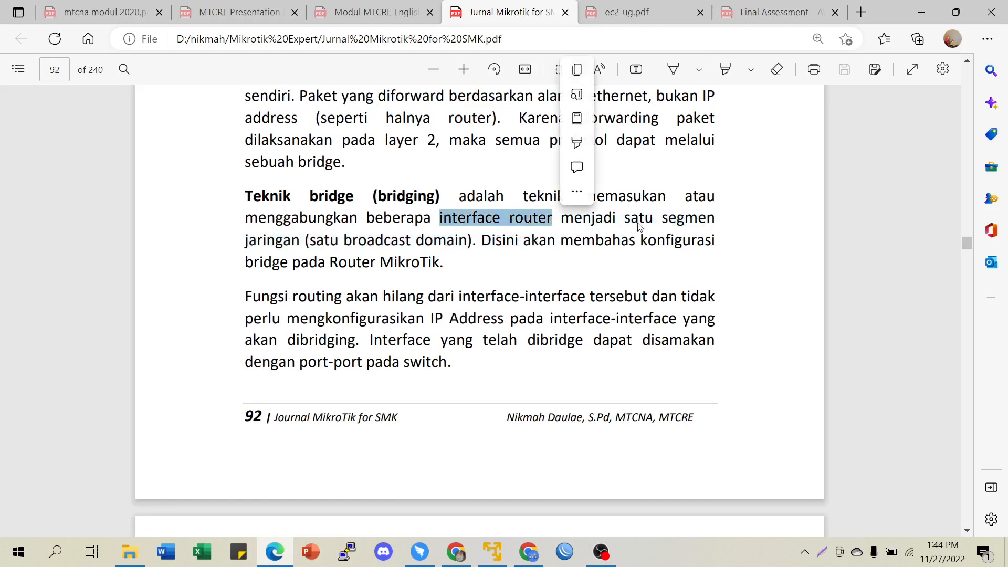
pyautogui.click(335, 243)
pyautogui.moveTo(336, 243); pyautogui.dragTo(436, 254)
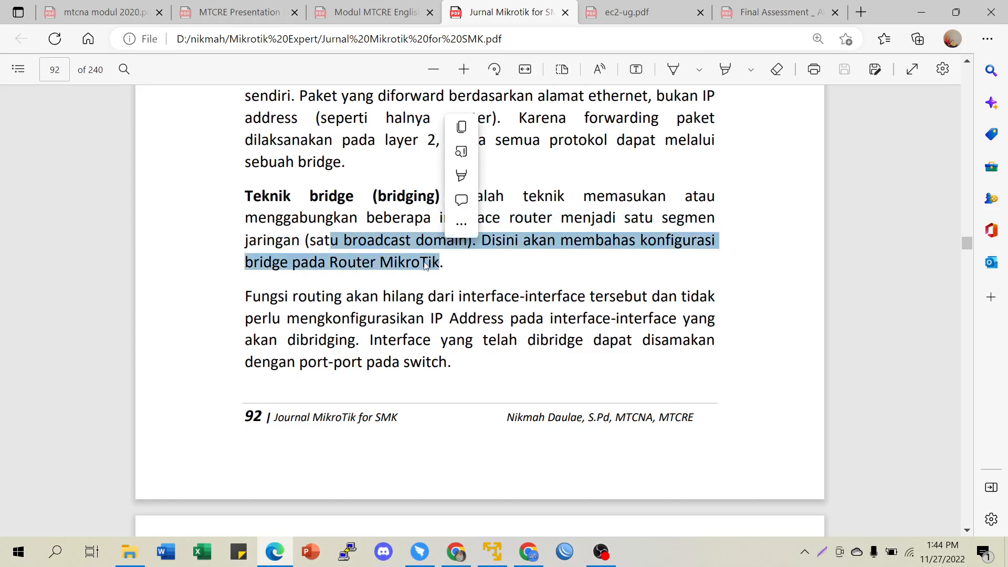
pyautogui.scroll(-2, 356, 281)
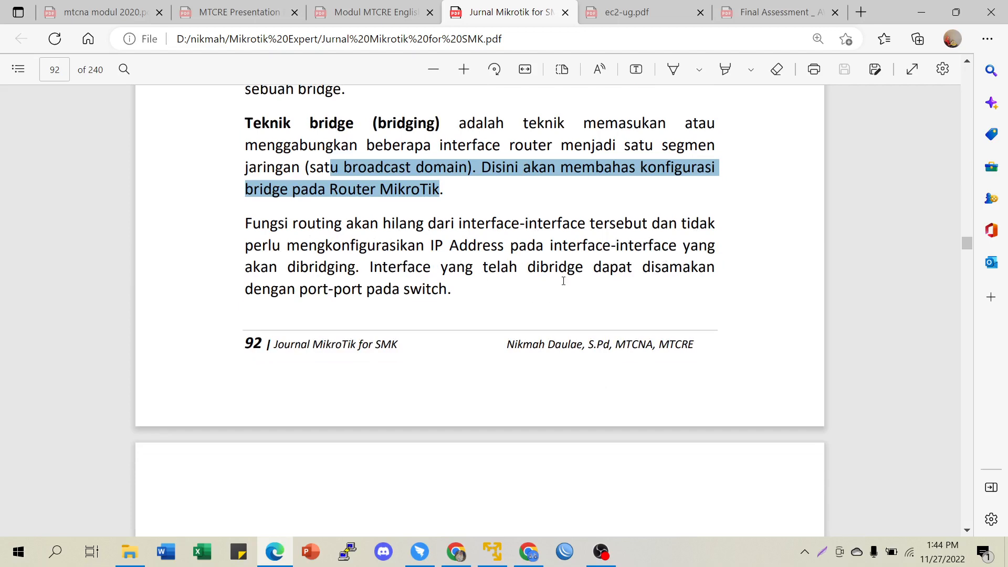
pyautogui.scroll(-8, 564, 281)
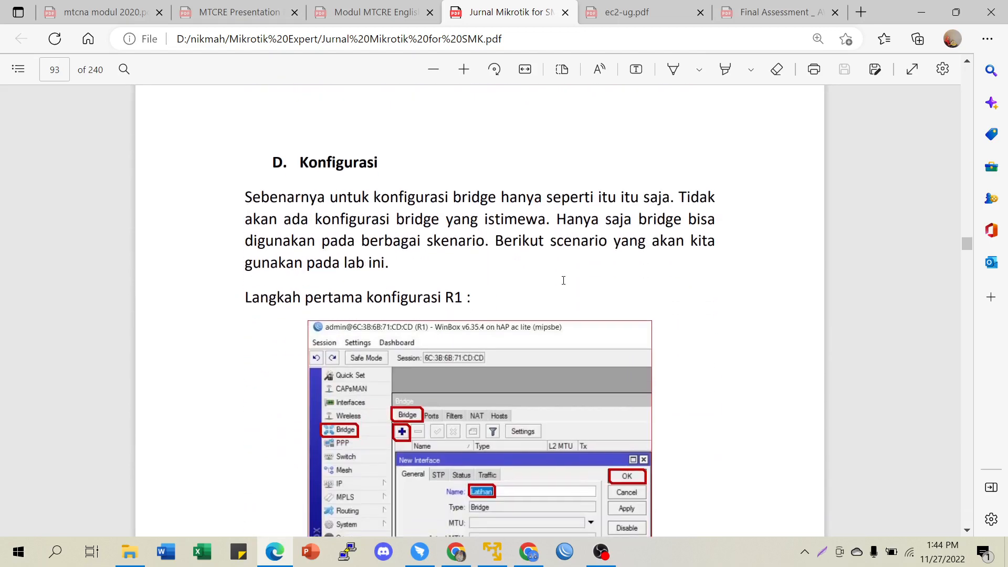
# - Scroll past figures Gambar 3.2.2 to 3.2.7 on pages 93–94 until page 95 begins
pyautogui.scroll(-3, 563, 281)
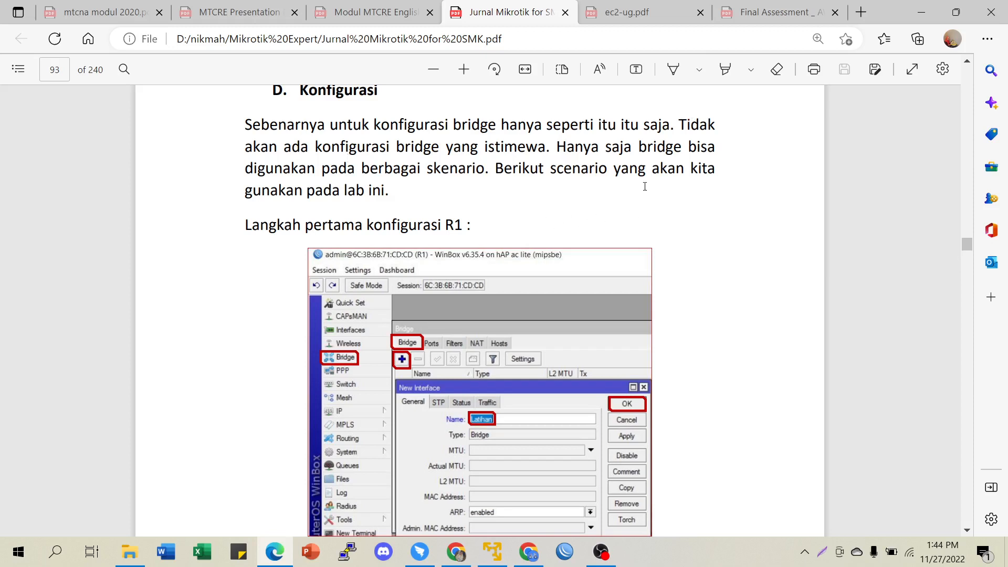
pyautogui.scroll(-1, 645, 187)
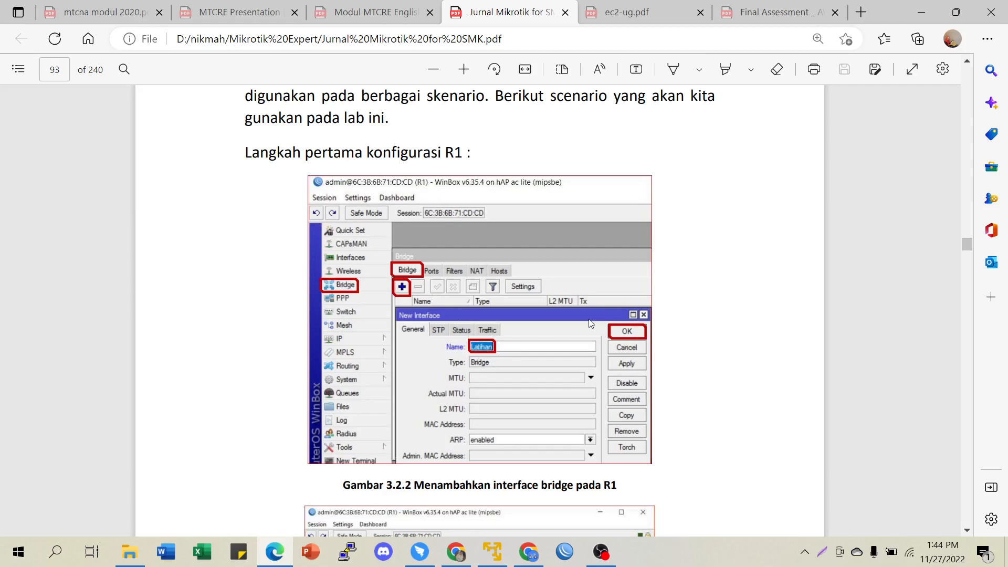
pyautogui.scroll(-5, 598, 325)
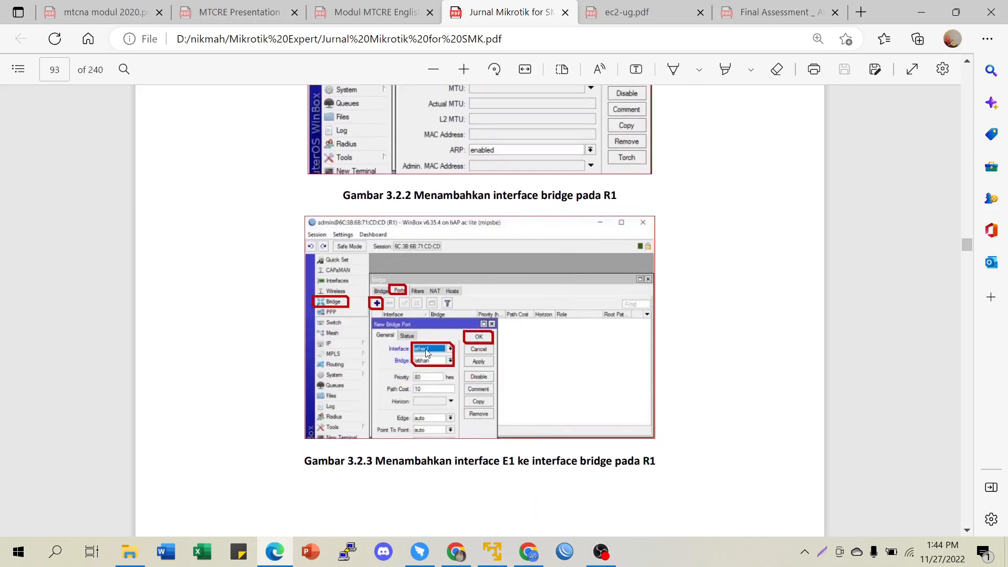
pyautogui.scroll(-9, 458, 349)
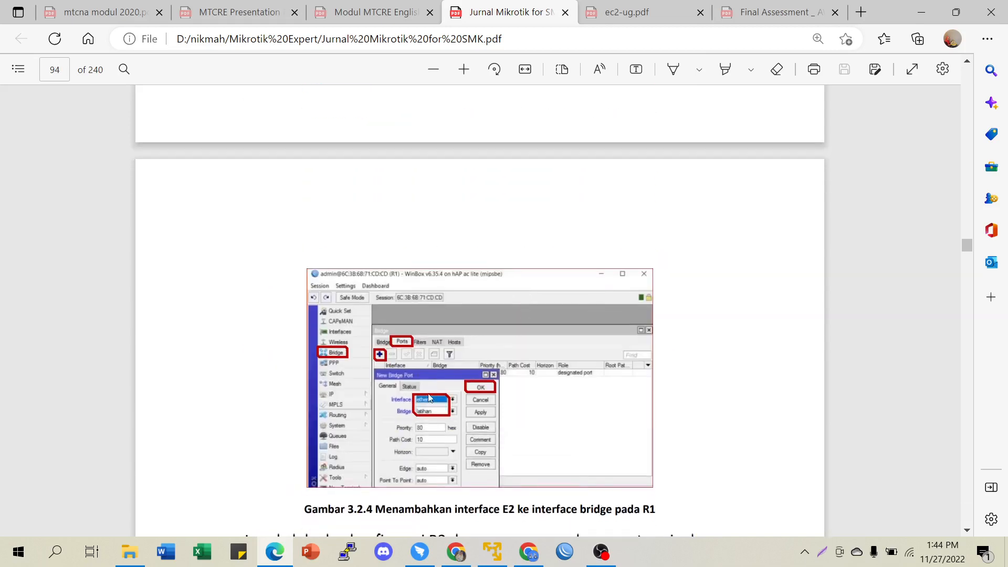
pyautogui.scroll(-3, 516, 308)
pyautogui.scroll(-3, 515, 308)
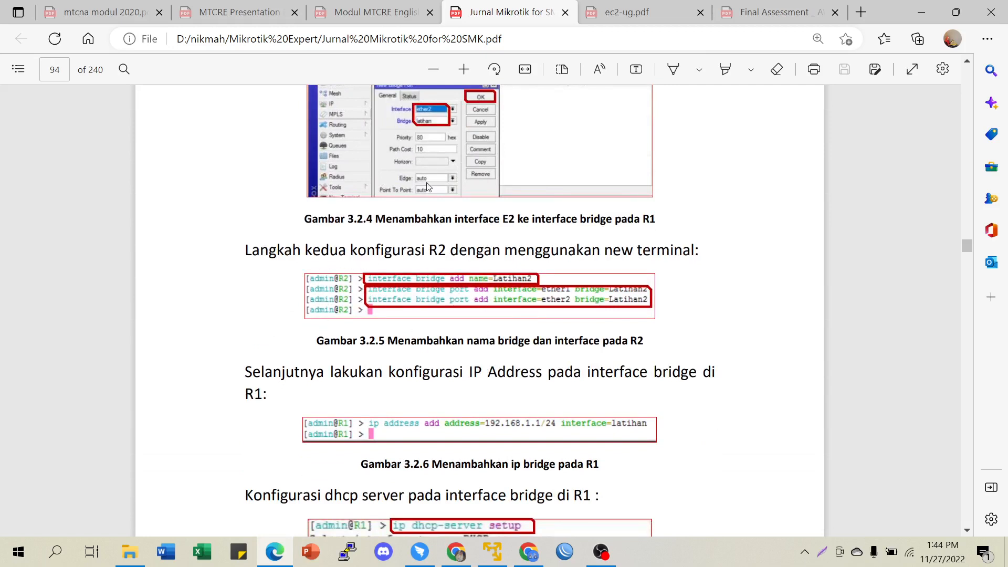
pyautogui.scroll(-3, 492, 296)
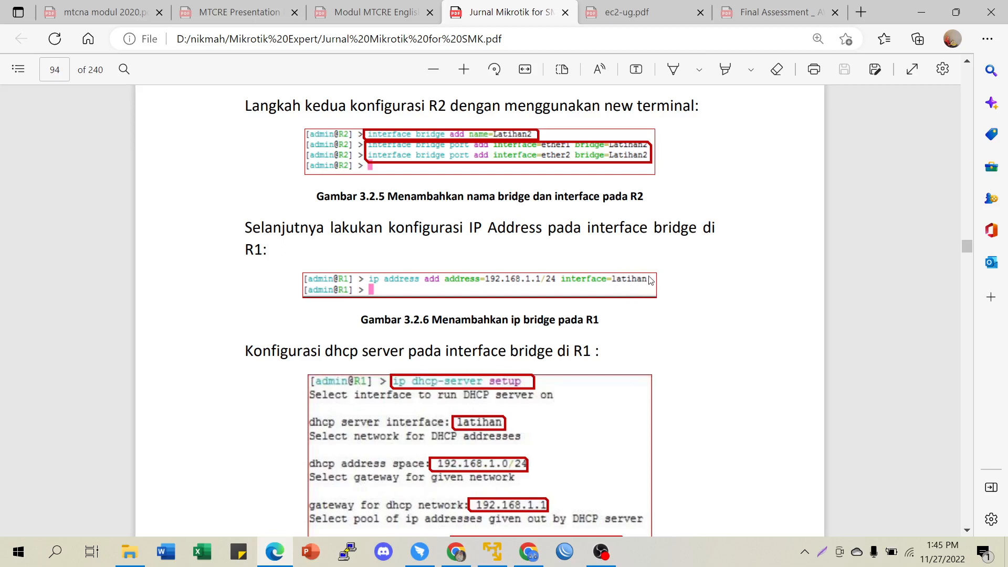
pyautogui.scroll(-3, 625, 286)
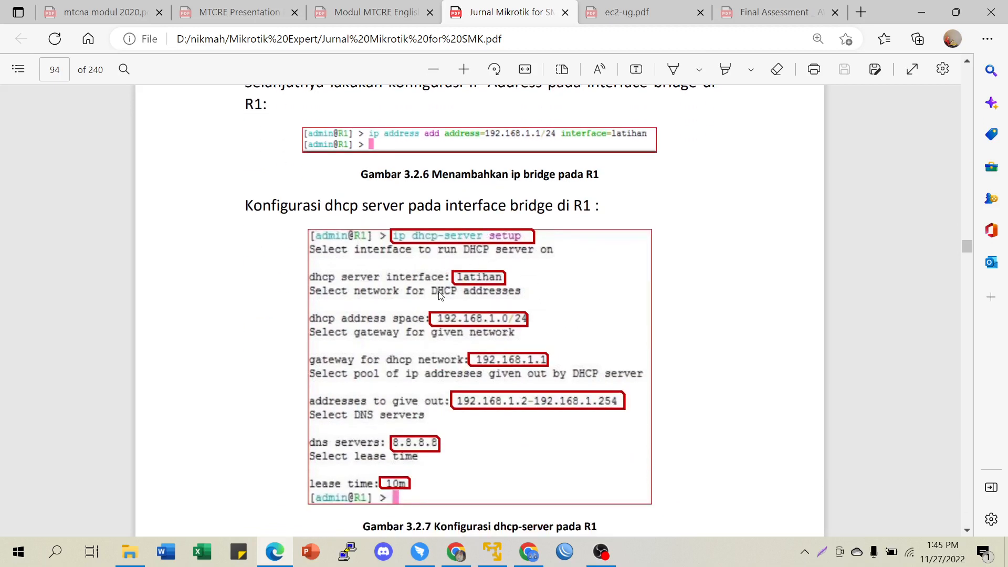
pyautogui.scroll(-3, 434, 196)
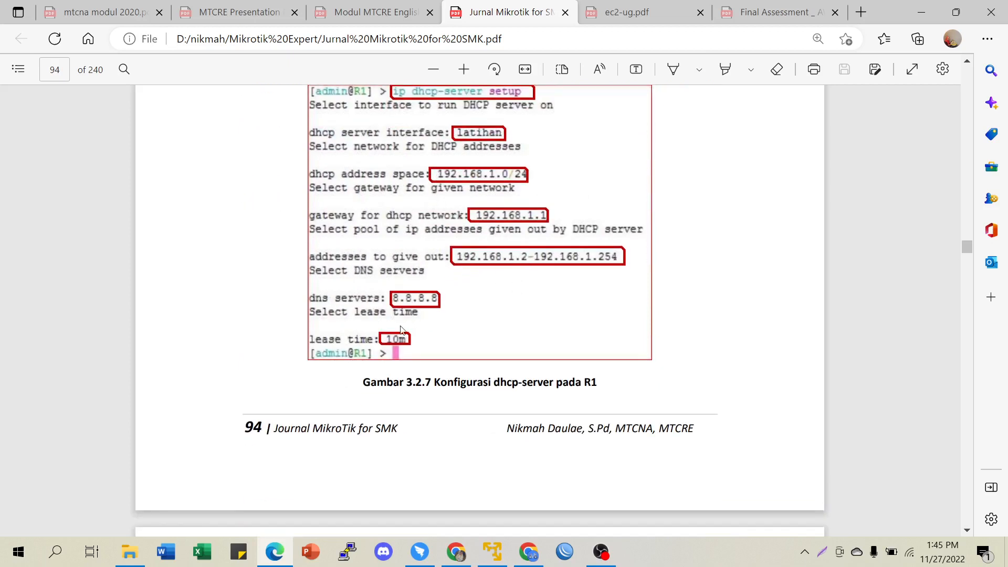
pyautogui.scroll(-6, 473, 357)
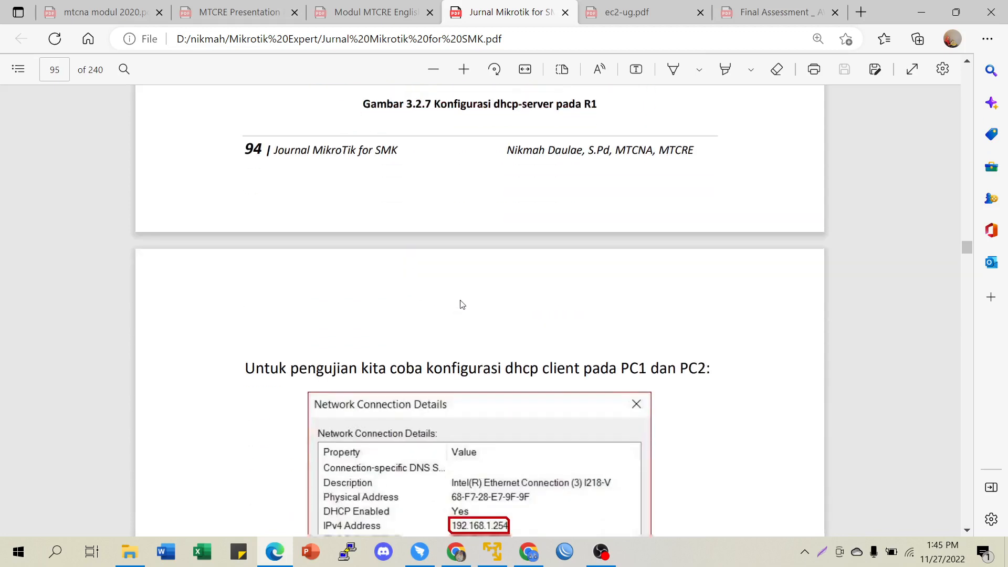
# - Scroll through the Network Connection Details and ping test figures onto page 96
pyautogui.scroll(-4, 568, 293)
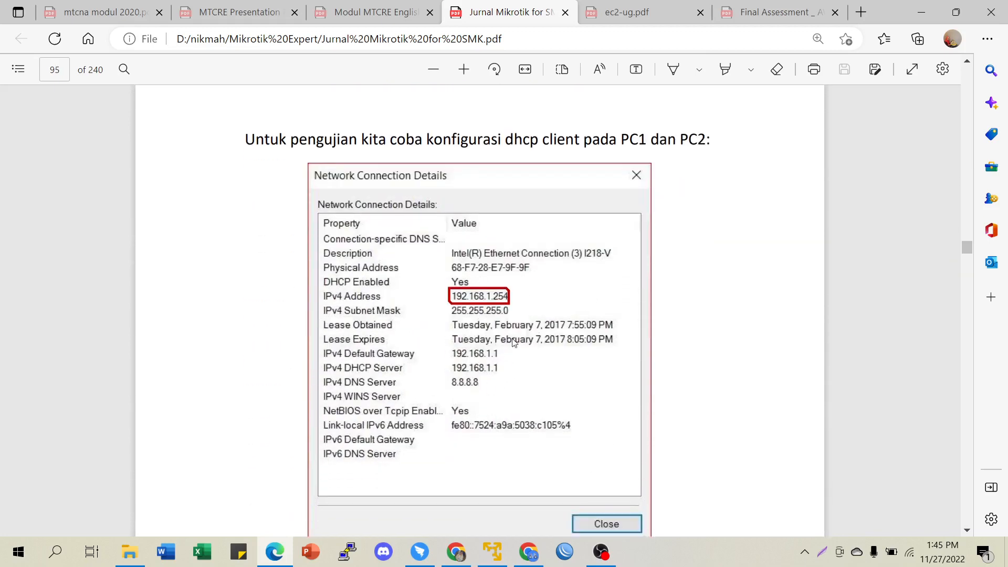
pyautogui.scroll(-5, 527, 308)
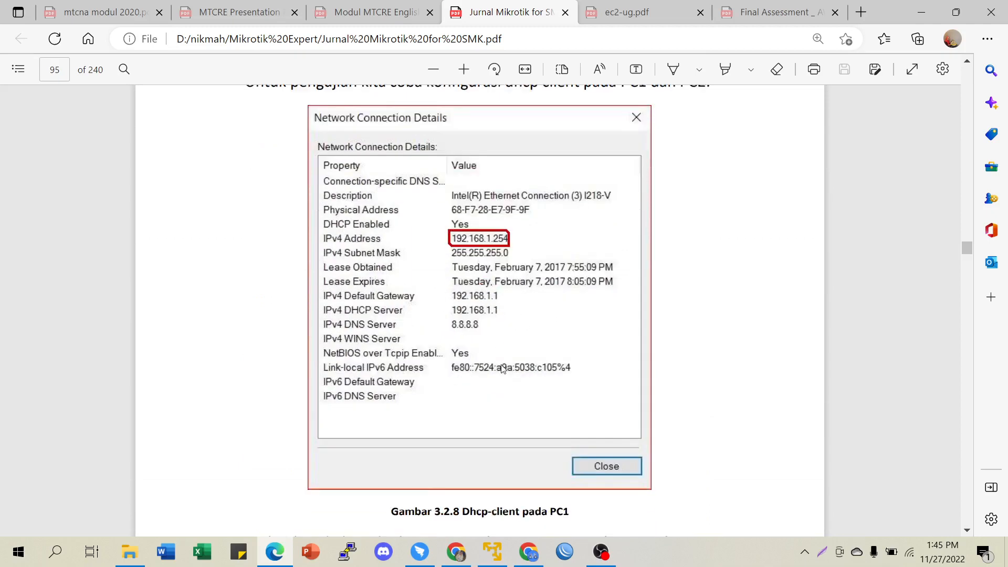
pyautogui.scroll(4, 515, 316)
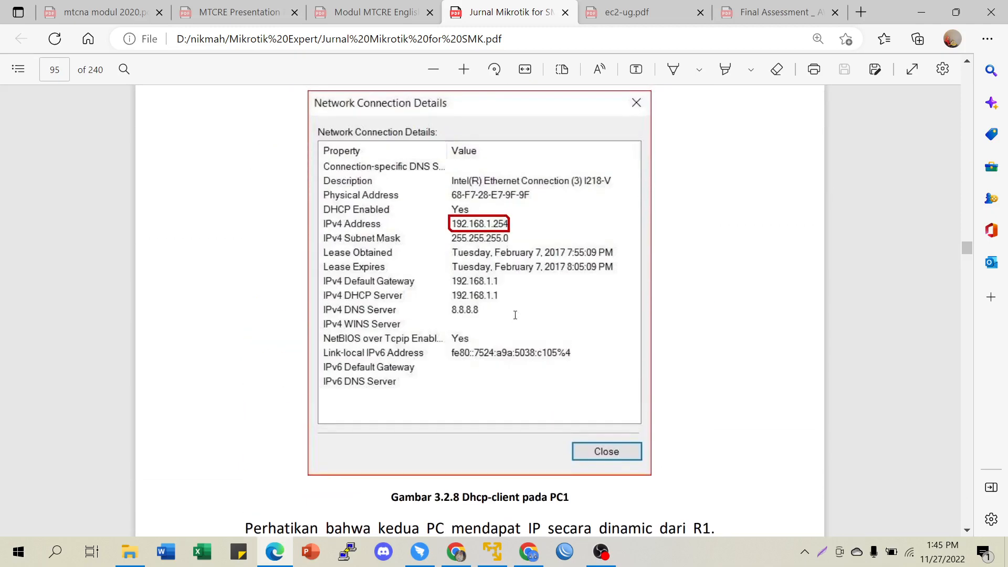
pyautogui.scroll(-5, 515, 315)
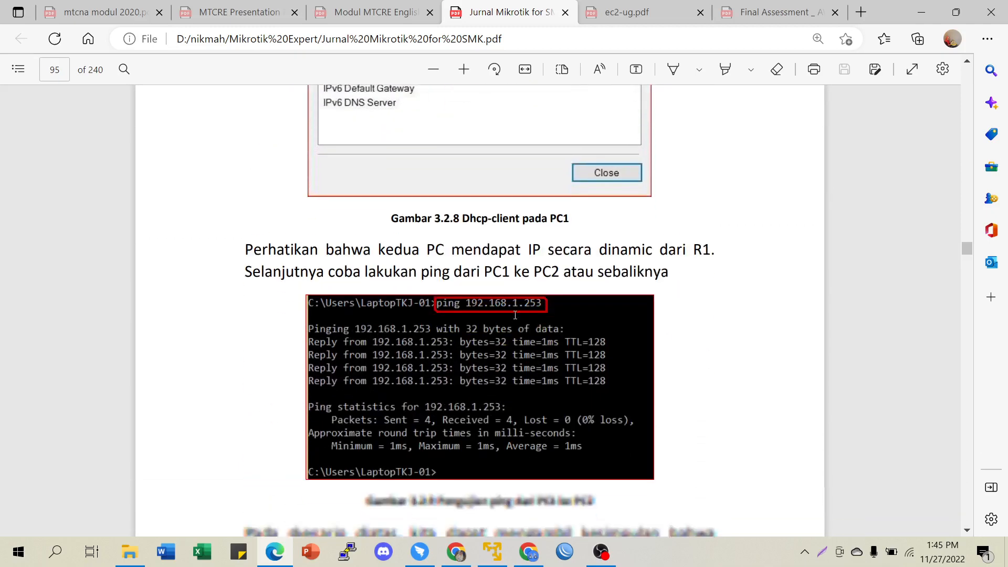
pyautogui.scroll(-5, 515, 315)
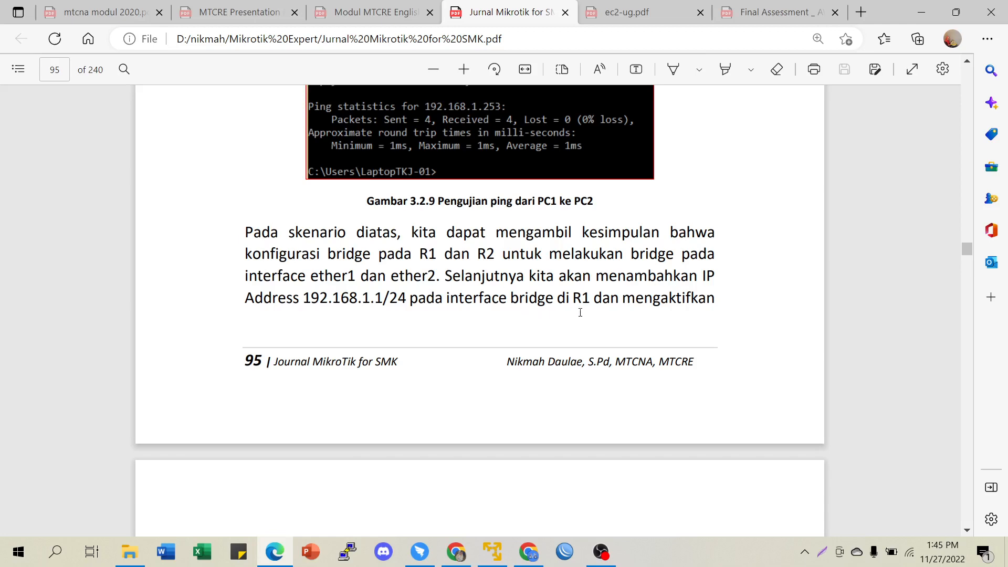
pyautogui.scroll(-3, 607, 307)
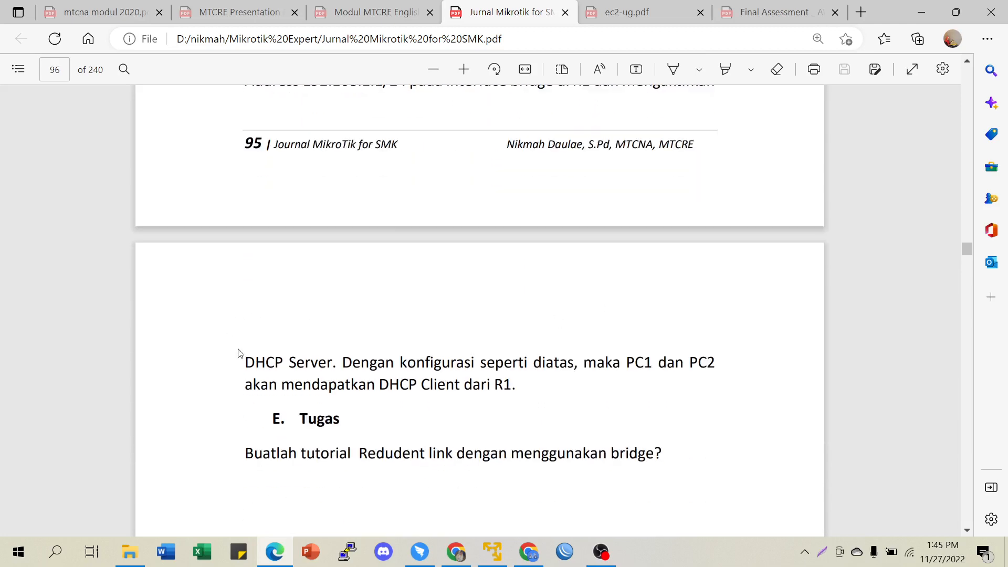
# - Select the DHCP Server conclusion sentence on page 95, then switch to the PNETLab browser window
pyautogui.moveTo(250, 368); pyautogui.dragTo(522, 381)
pyautogui.click(401, 389)
pyautogui.scroll(3, 592, 401)
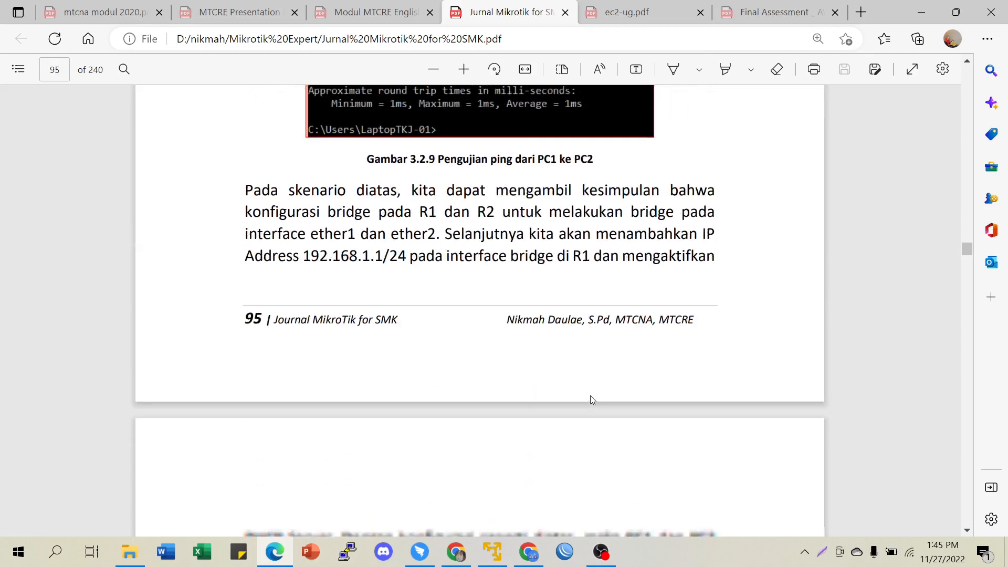
pyautogui.click(532, 557)
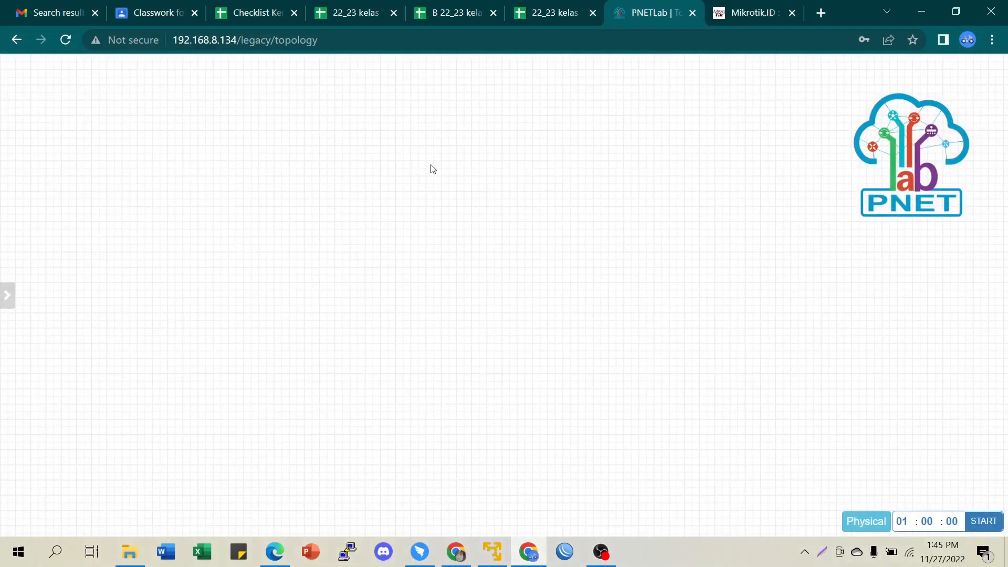
# - Begin adding two MikroTik RouterOS nodes named R1-HSRN
pyautogui.rightClick(432, 169)
pyautogui.click(486, 199)
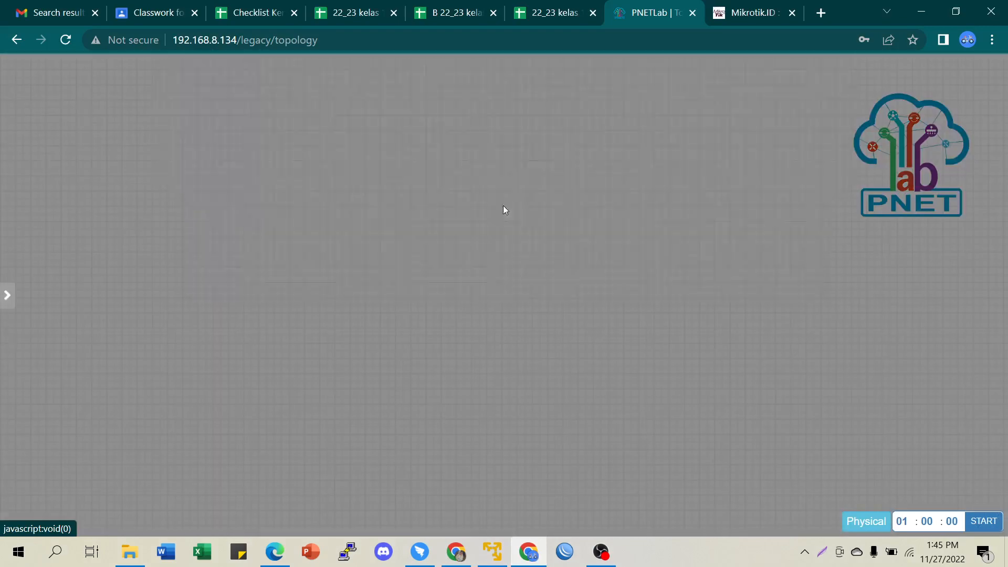
pyautogui.click(245, 268)
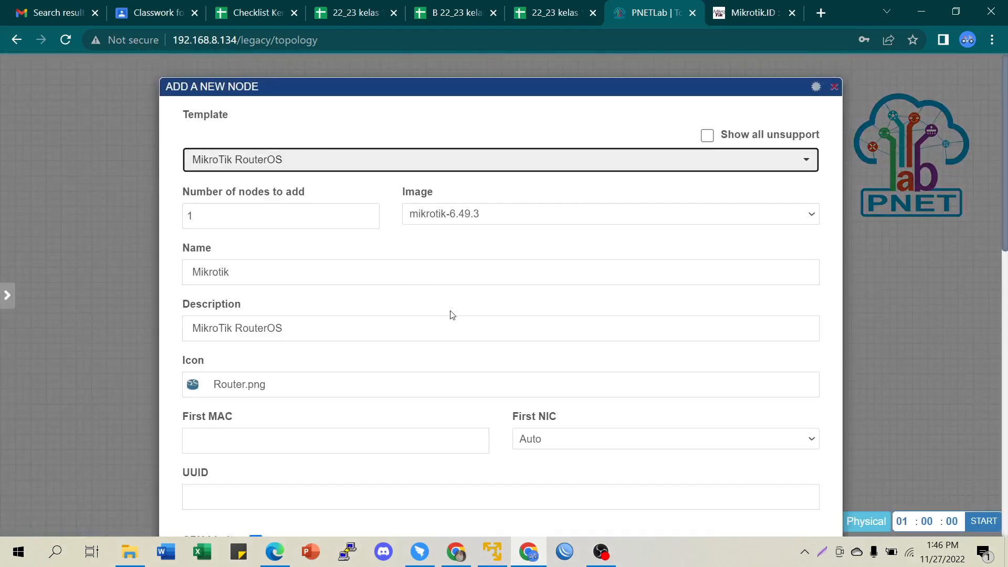
pyautogui.click(369, 214)
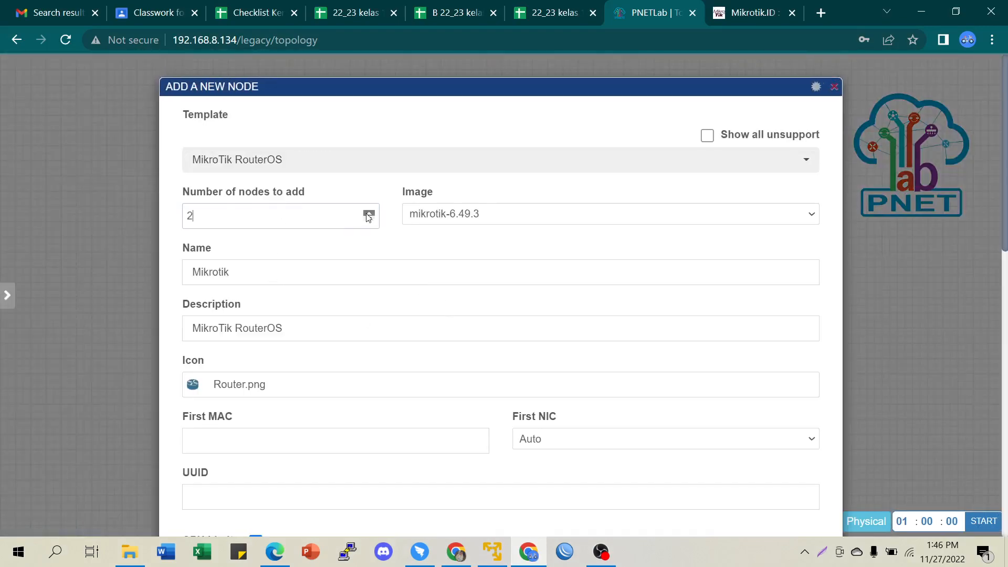
pyautogui.doubleClick(253, 274)
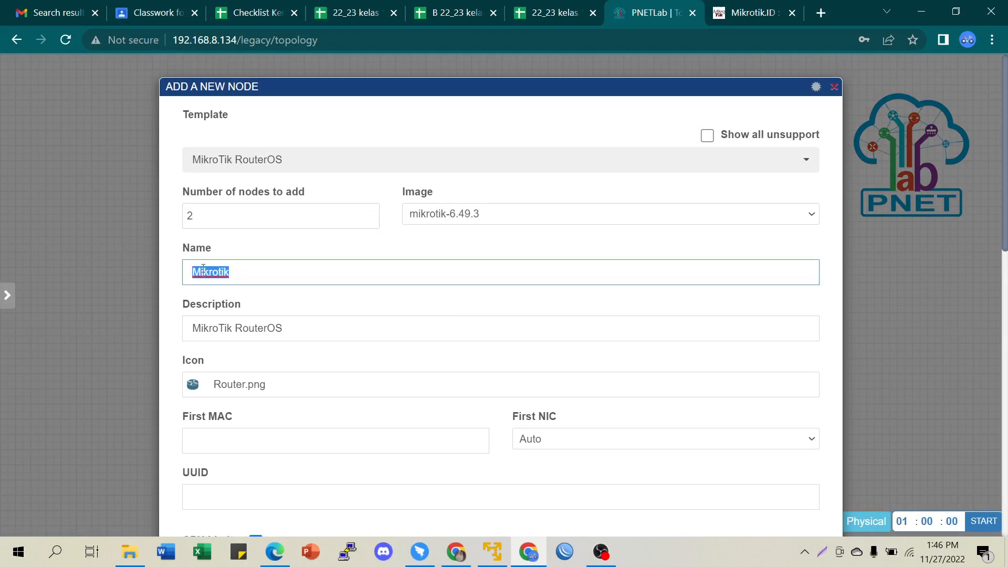
pyautogui.write('R1-N')
pyautogui.press('BackSpace')
pyautogui.write('HSRN')
# - Choose the ASR Blue router icon for the new nodes
pyautogui.click(269, 400)
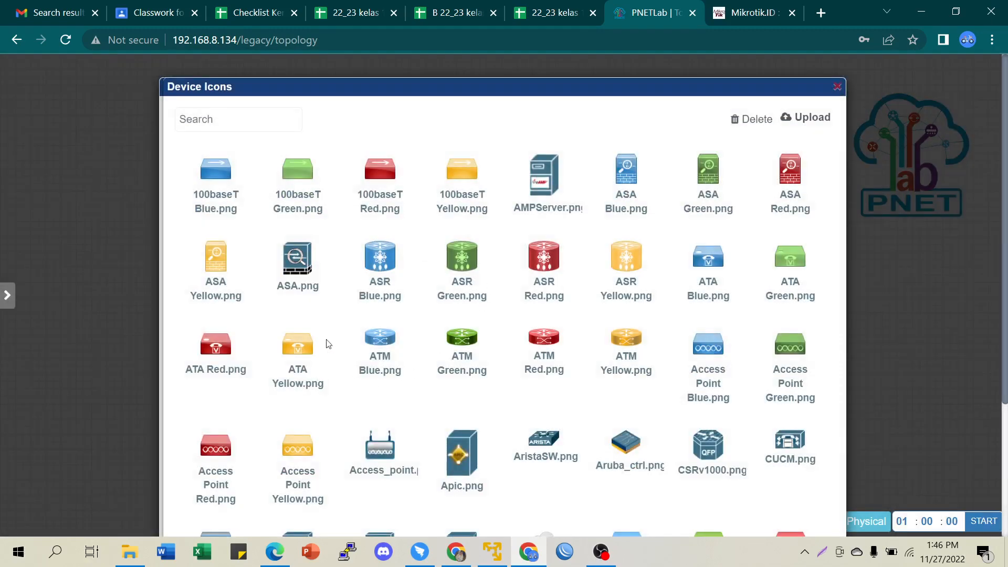
pyautogui.click(378, 265)
pyautogui.scroll(-4, 563, 405)
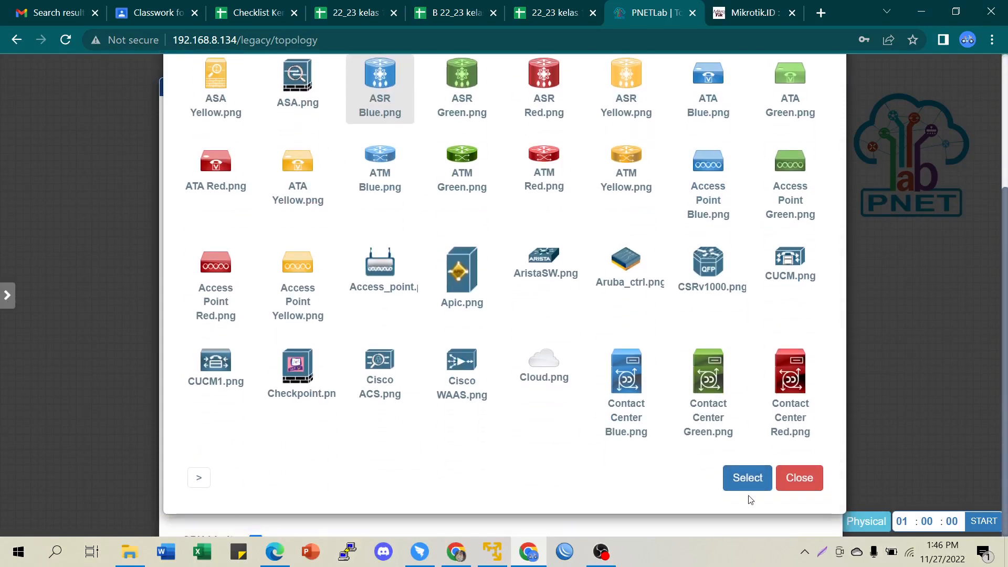
pyautogui.click(748, 477)
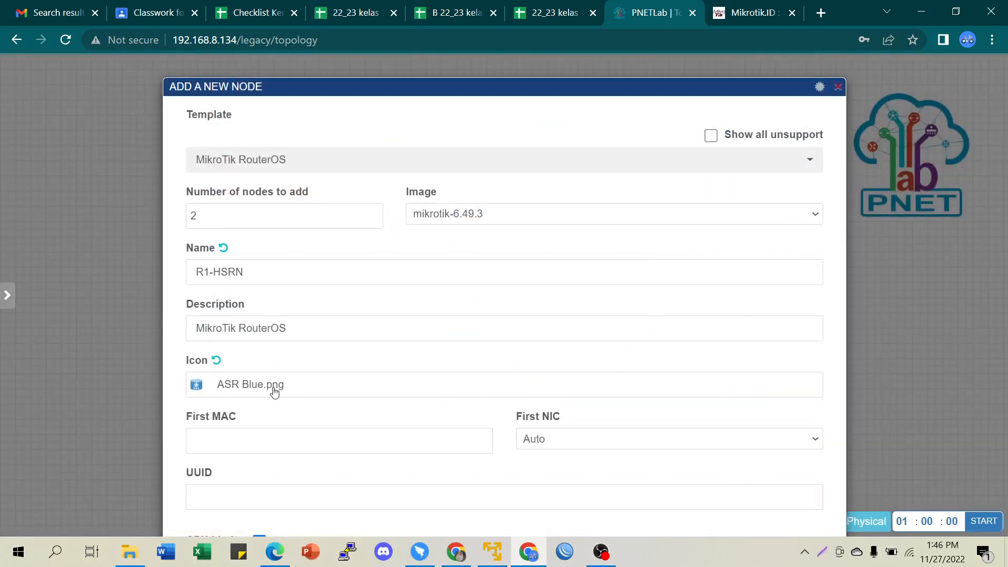
# - Set the secondary console to WinBox and Ethernet ports to 5, then save the routers
pyautogui.scroll(-4, 661, 391)
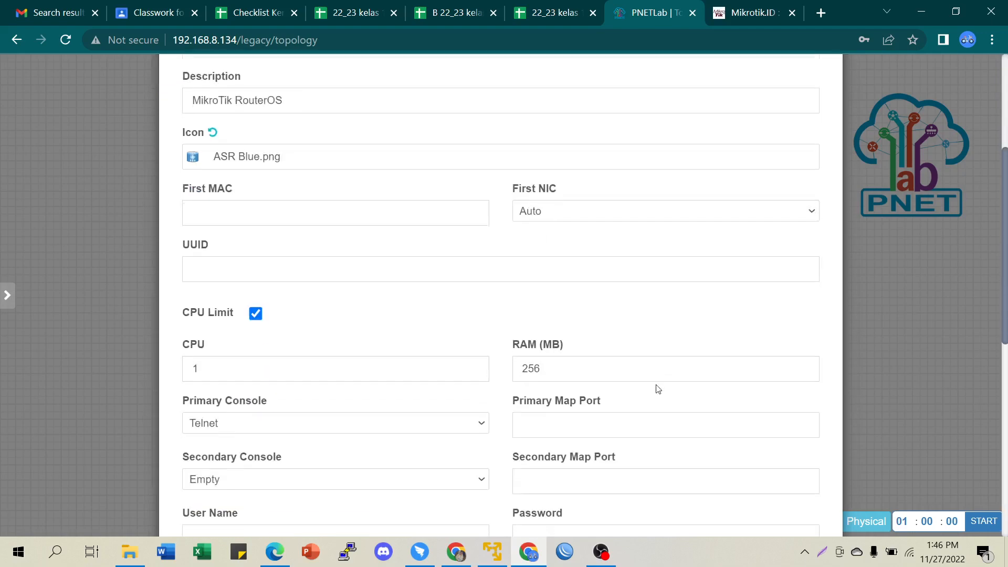
pyautogui.scroll(-3, 247, 374)
pyautogui.click(226, 326)
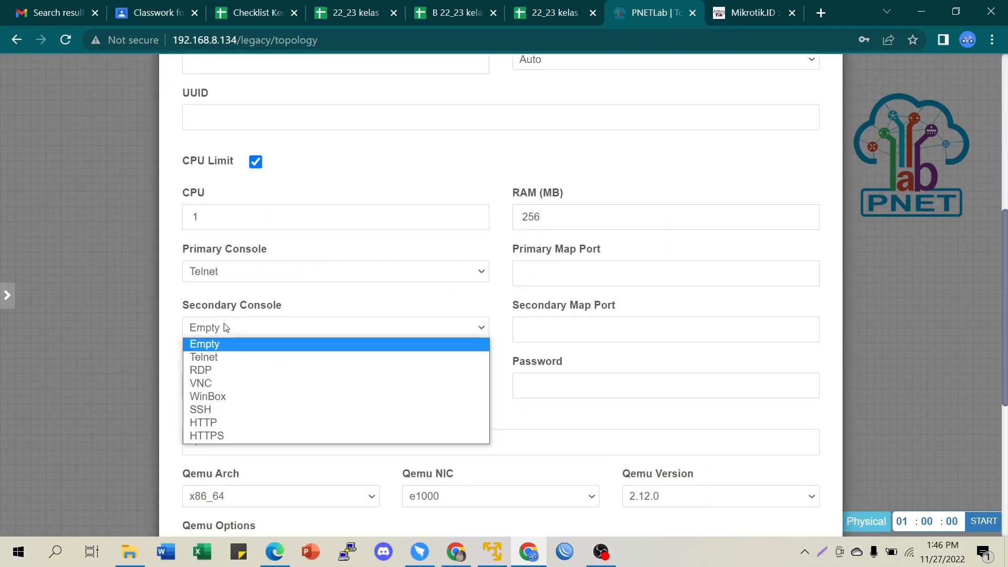
pyautogui.click(214, 398)
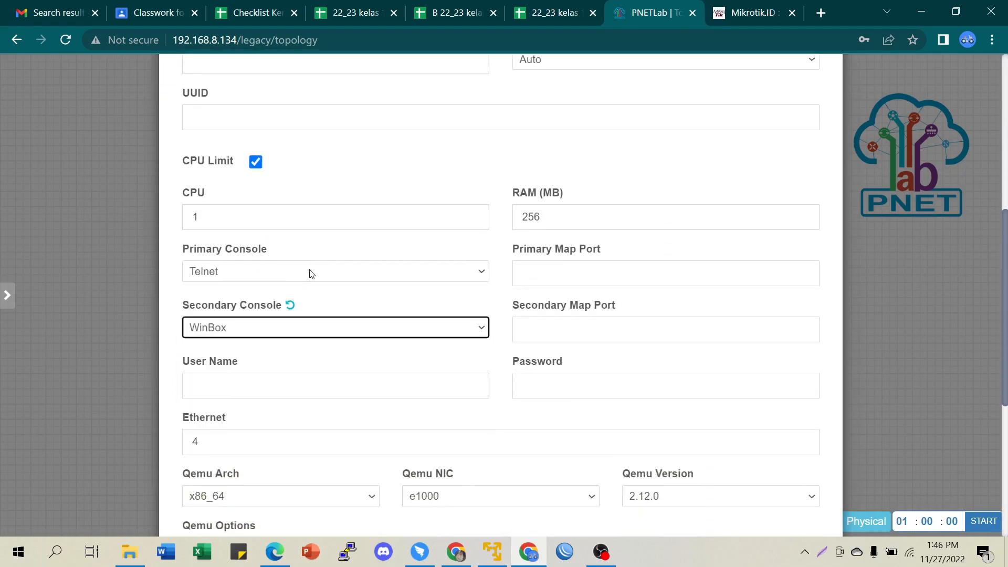
pyautogui.scroll(-1, 272, 375)
pyautogui.moveTo(222, 365); pyautogui.dragTo(122, 354)
pyautogui.write('5')
pyautogui.scroll(-5, 472, 353)
pyautogui.click(471, 494)
# - Drag R1-HSRN1 to the left and R1-HSRN2 to the right to space them apart
pyautogui.moveTo(428, 207); pyautogui.dragTo(266, 259)
pyautogui.moveTo(475, 212); pyautogui.dragTo(563, 267)
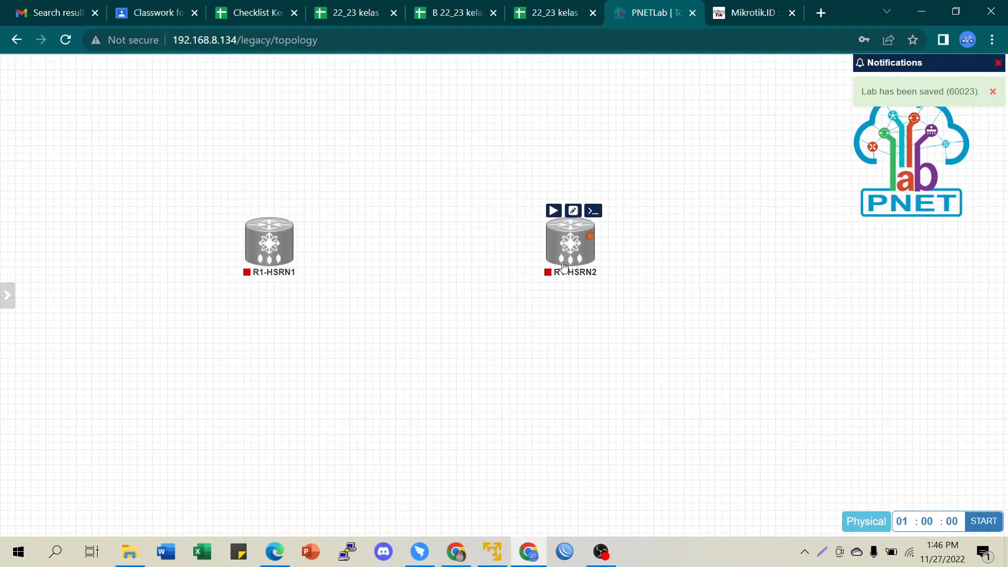
pyautogui.moveTo(269, 247); pyautogui.dragTo(283, 245)
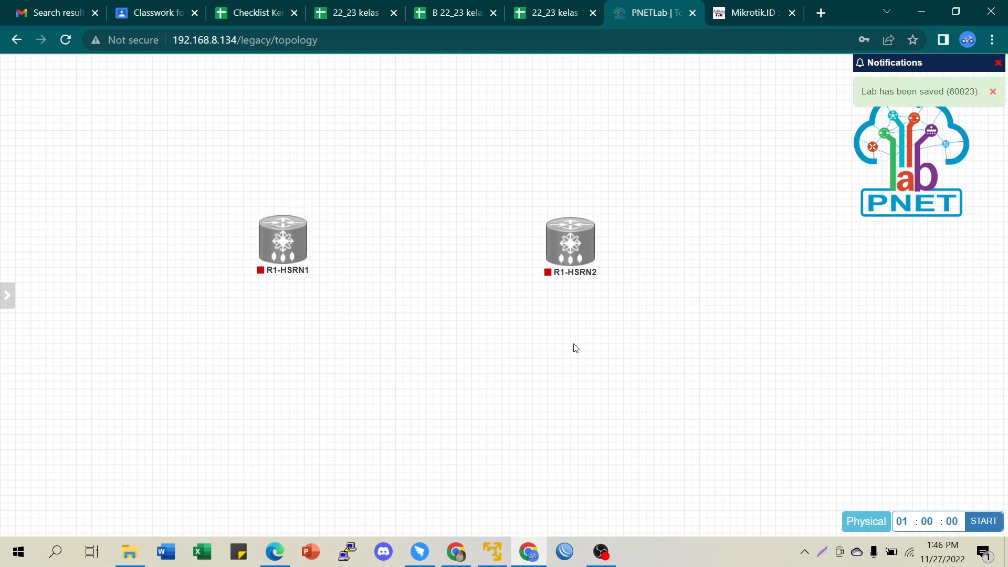
# - Begin adding two Virtual PC (VPCS) nodes named PC
pyautogui.rightClick(652, 325)
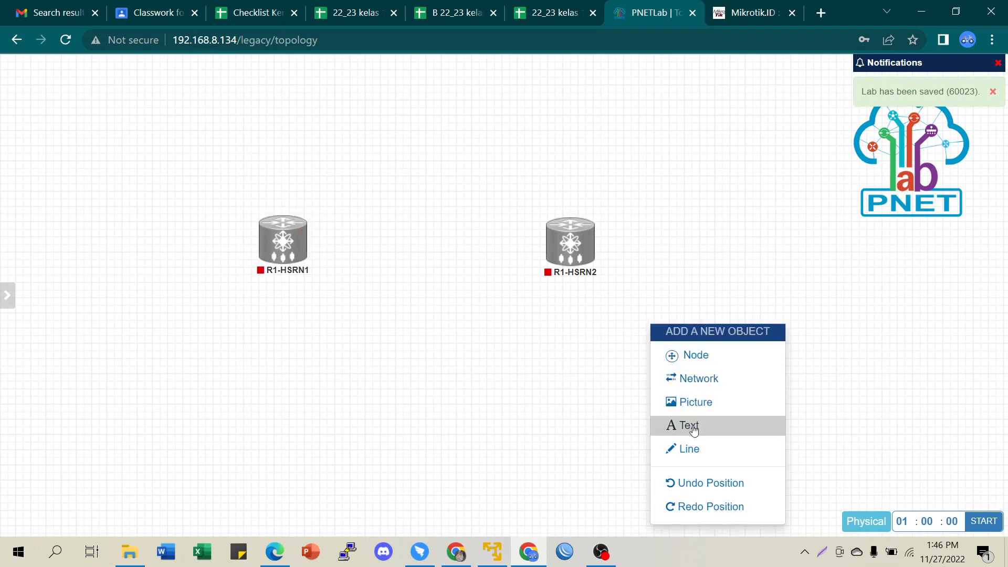
pyautogui.click(707, 357)
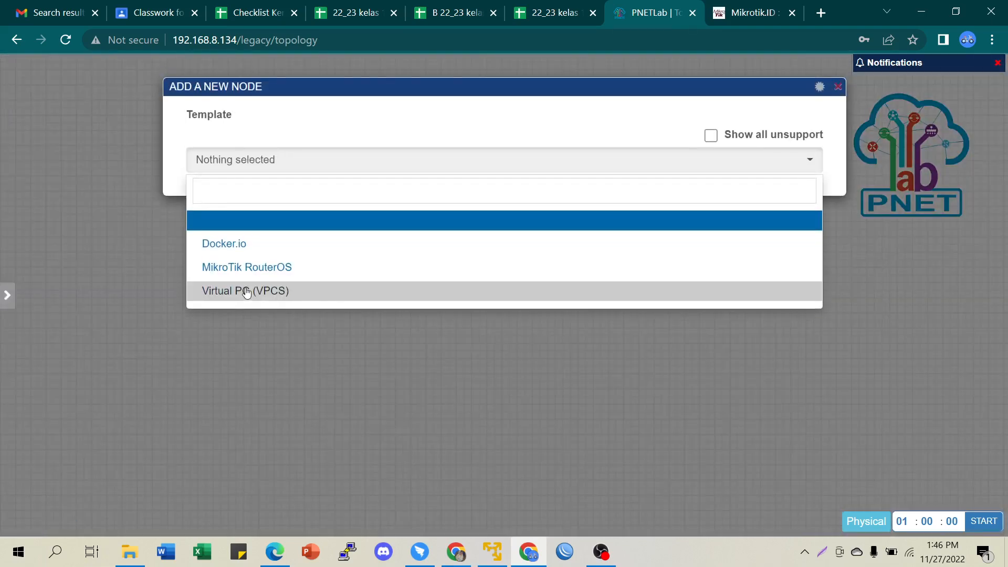
pyautogui.click(246, 293)
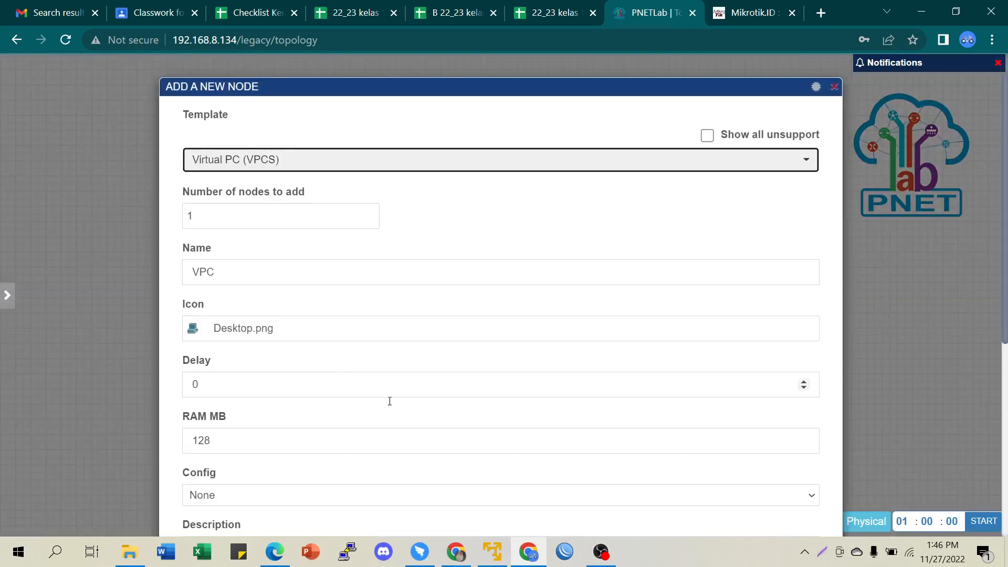
pyautogui.click(370, 213)
pyautogui.press('Tab')
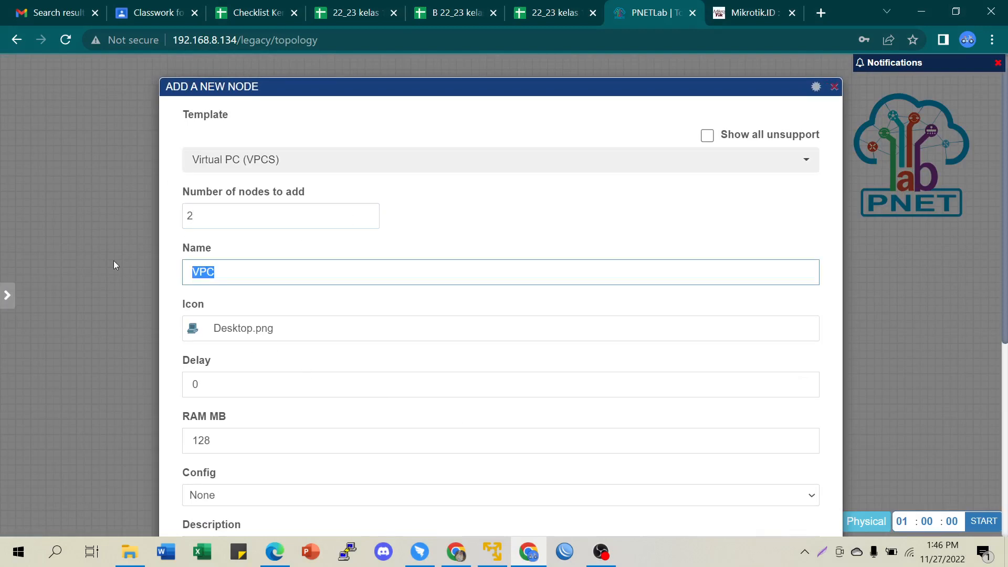
pyautogui.write('PC')
# - Give the PC nodes the MAC_PC.png icon and save them to the lab
pyautogui.click(191, 334)
pyautogui.click(219, 118)
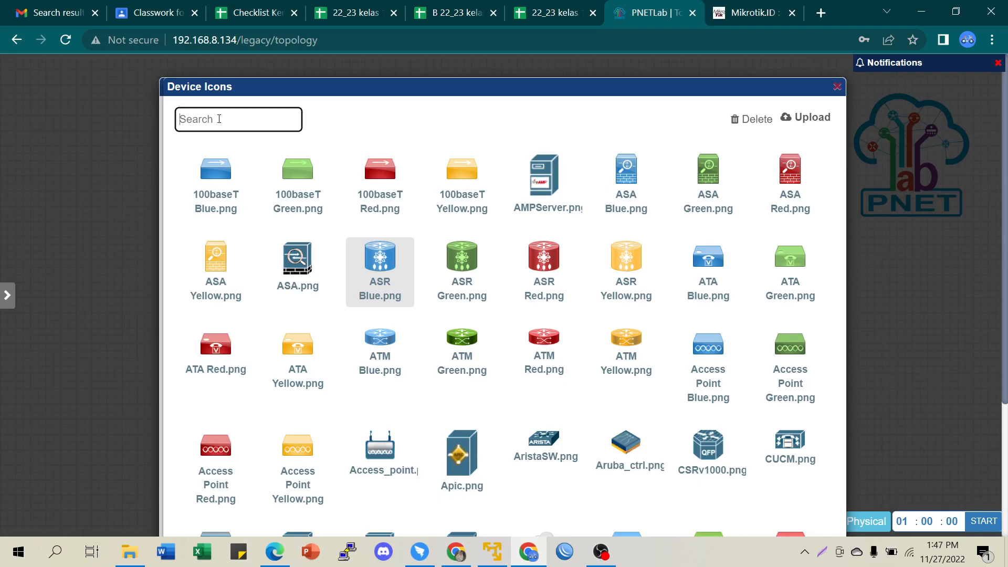
pyautogui.write('des')
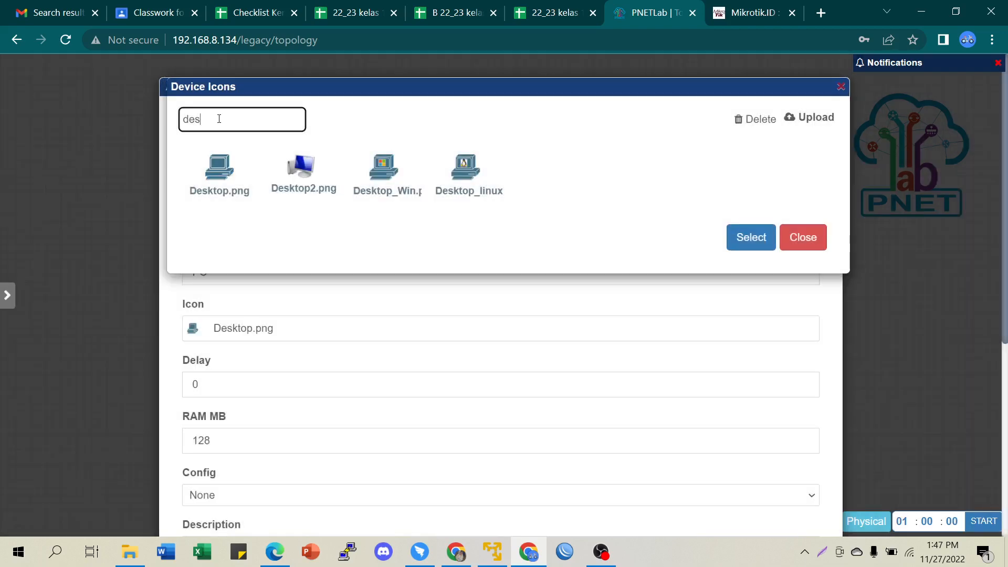
pyautogui.write('pc')
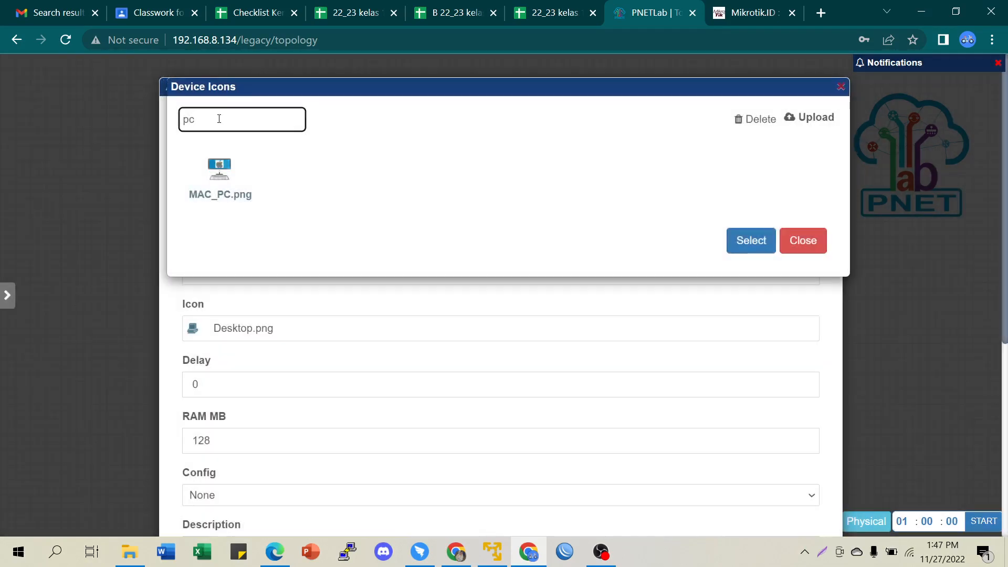
pyautogui.click(230, 186)
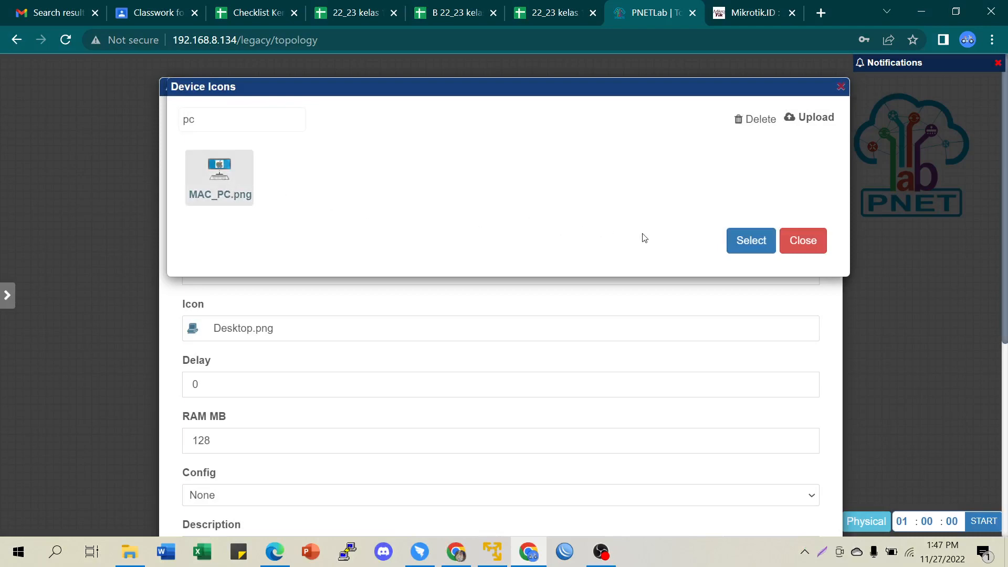
pyautogui.click(738, 239)
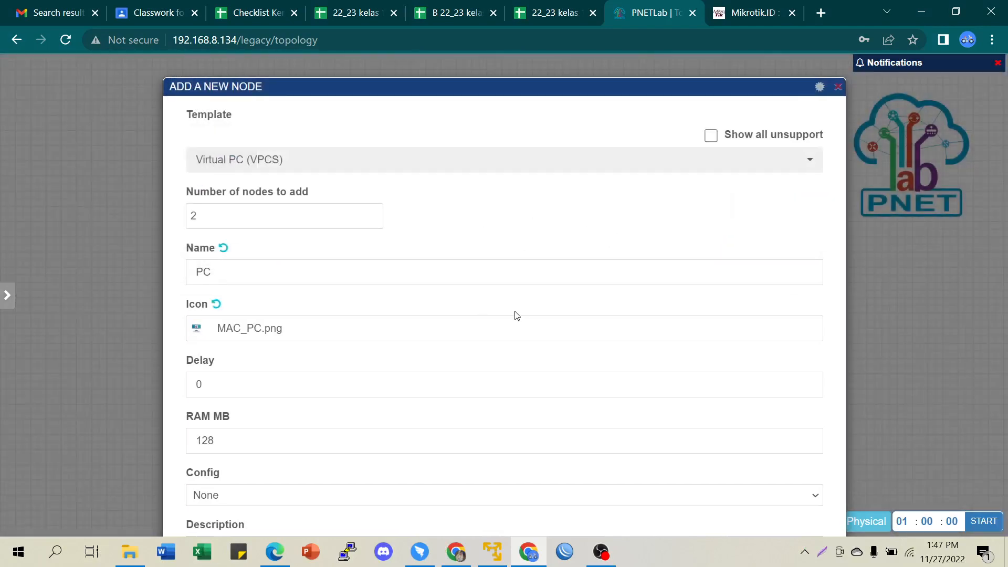
pyautogui.scroll(-6, 711, 345)
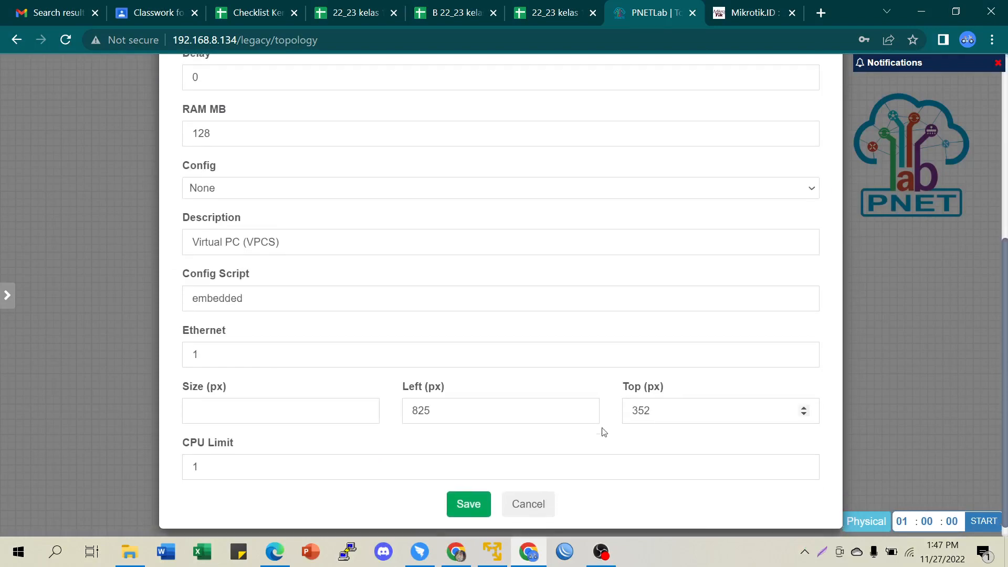
pyautogui.click(459, 489)
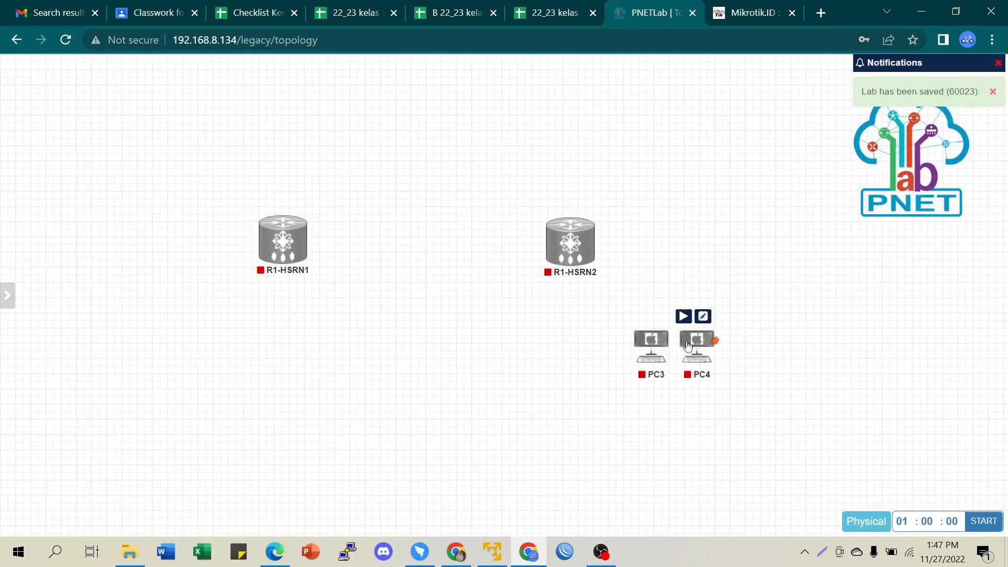
# - Drag PC3 under R1-HSRN1 and PC4 under R1-HSRN2, then fine-tune their positions
pyautogui.moveTo(649, 342)
pyautogui.moveTo(650, 343); pyautogui.dragTo(253, 377)
pyautogui.moveTo(706, 347)
pyautogui.moveTo(707, 346); pyautogui.dragTo(584, 395)
pyautogui.moveTo(267, 385); pyautogui.dragTo(278, 385)
# - Add an ISP network of type Management(Cloud0) and place it above R1-HSRN1
pyautogui.rightClick(727, 270)
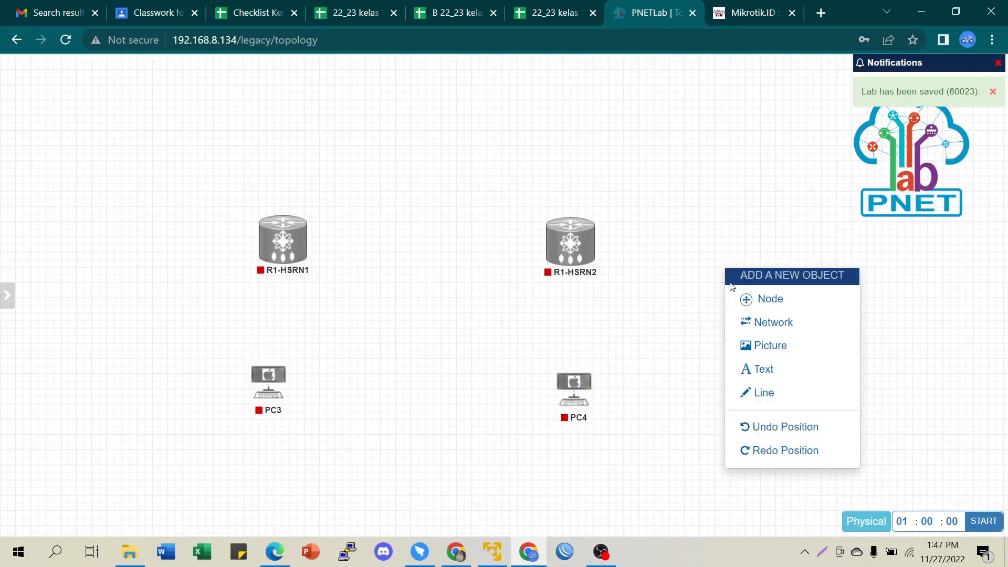
pyautogui.click(783, 324)
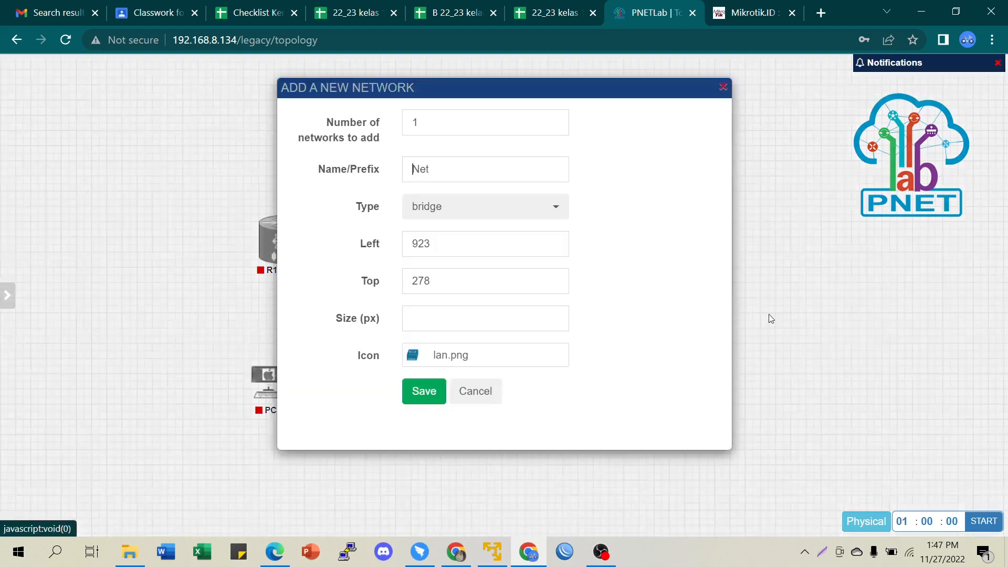
pyautogui.moveTo(470, 177); pyautogui.dragTo(310, 136)
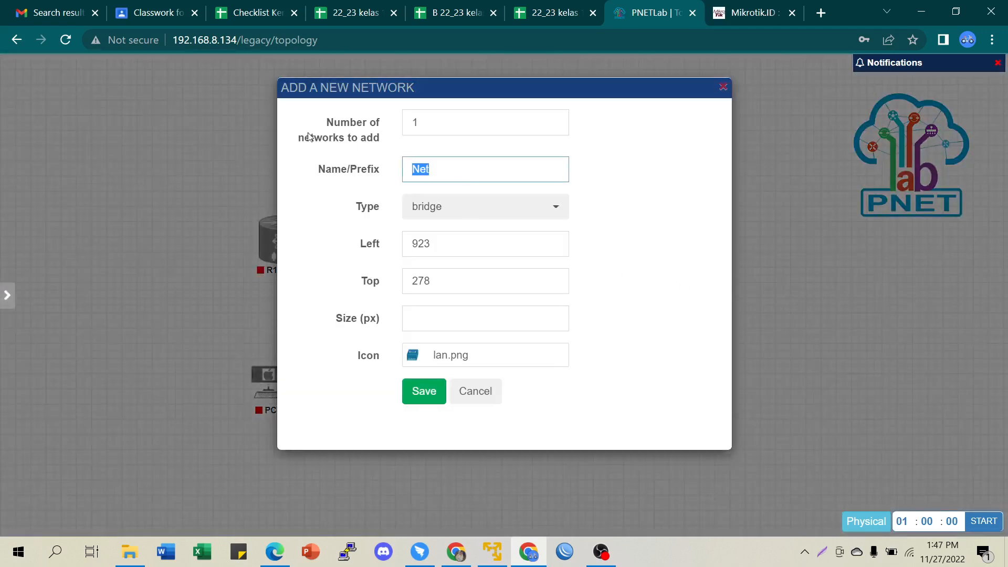
pyautogui.write('ISP')
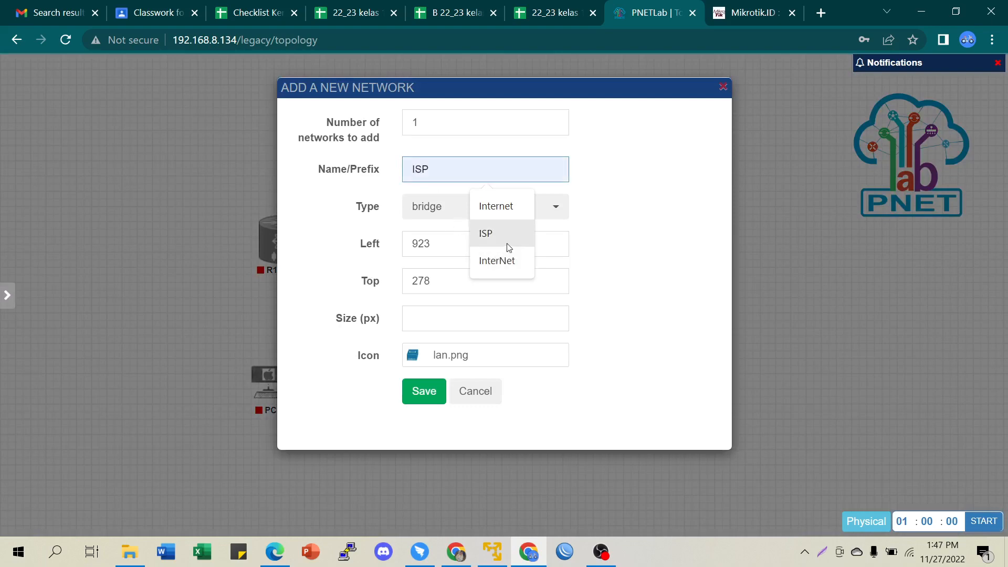
pyautogui.click(486, 235)
pyautogui.click(443, 207)
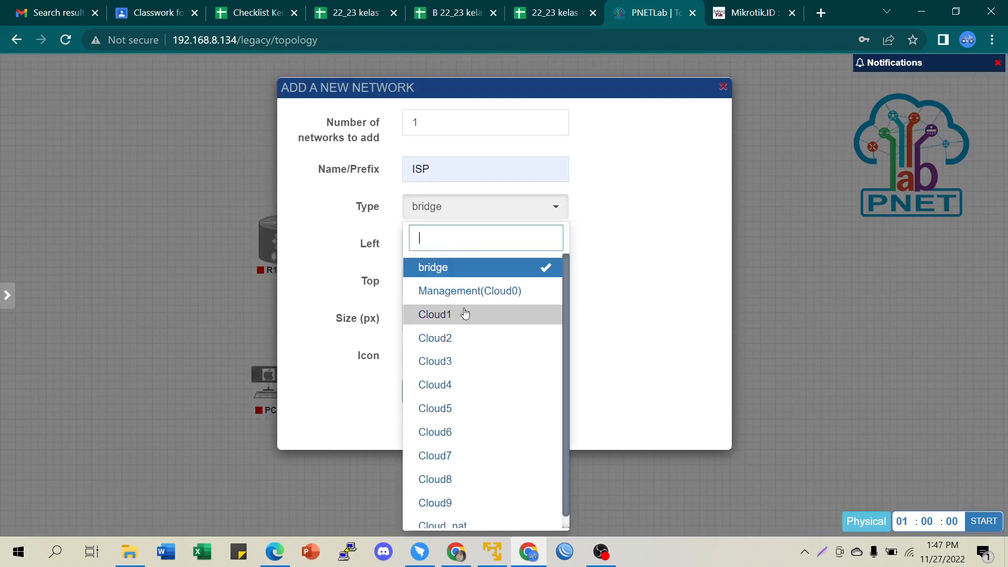
pyautogui.click(474, 292)
pyautogui.click(421, 389)
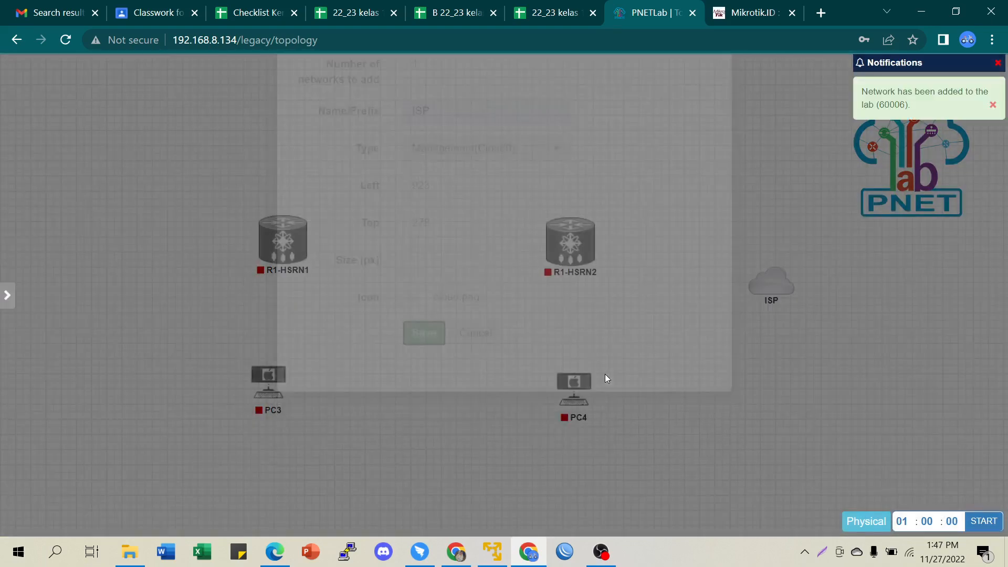
pyautogui.moveTo(792, 282)
pyautogui.moveTo(779, 295); pyautogui.dragTo(289, 253)
# - Confirm the ISP link on R1-HSRN1 eth1, then link R1-HSRN1 eth2 to R1-HSRN2 eth1
pyautogui.click(543, 386)
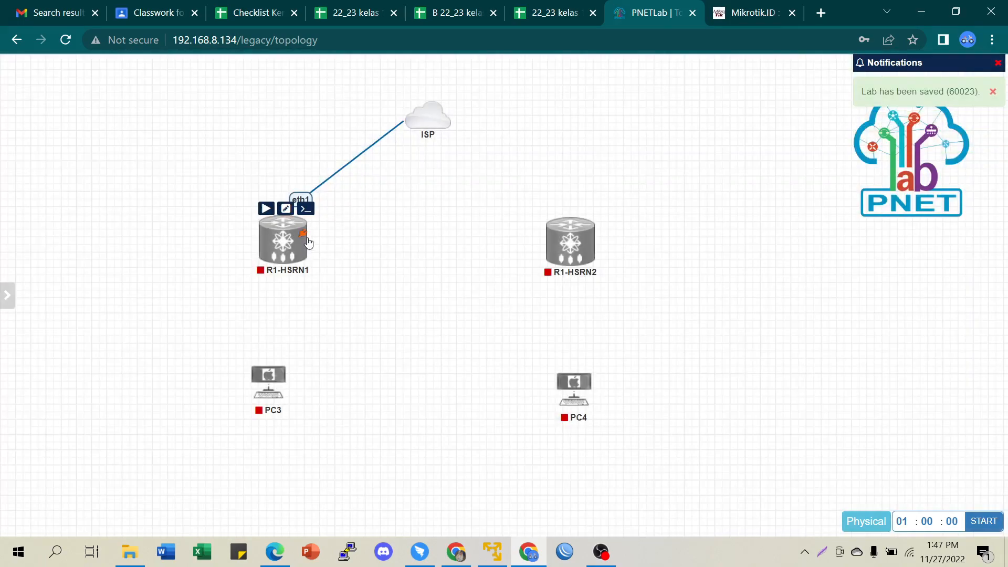
pyautogui.moveTo(306, 231); pyautogui.dragTo(571, 243)
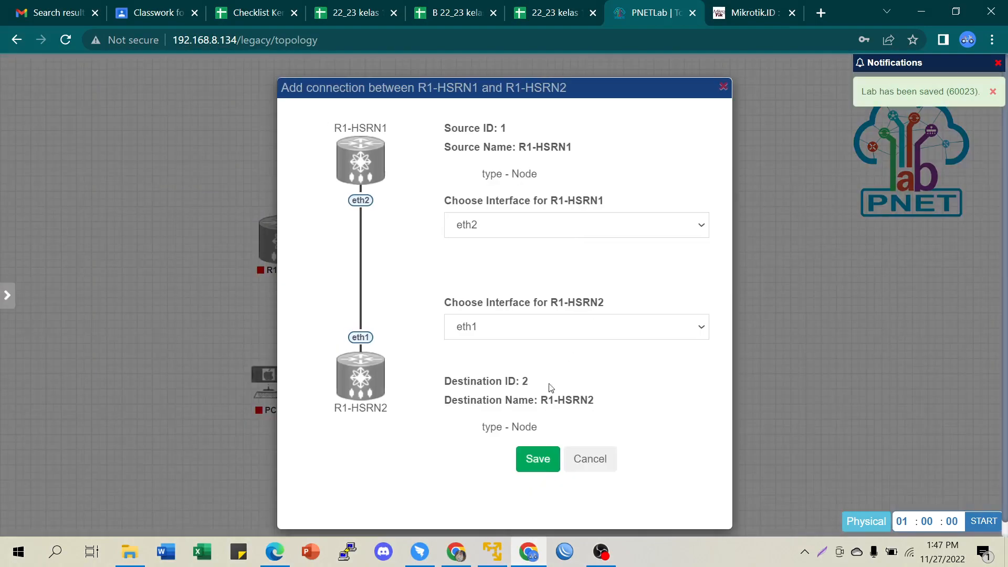
pyautogui.click(540, 460)
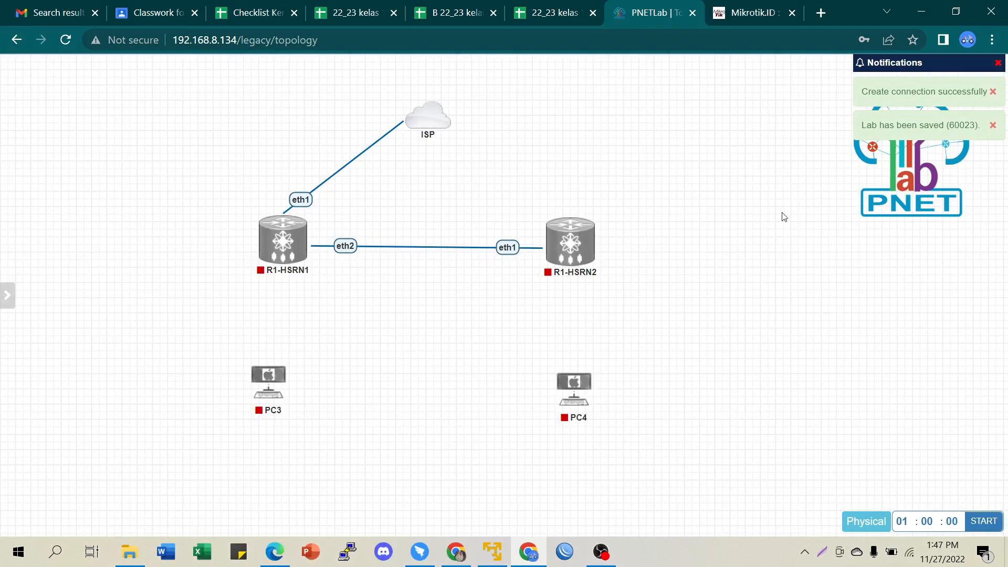
# - Link R1-HSRN1 eth3 to PC3 eth0 and align PC3 beneath the router
pyautogui.click(994, 92)
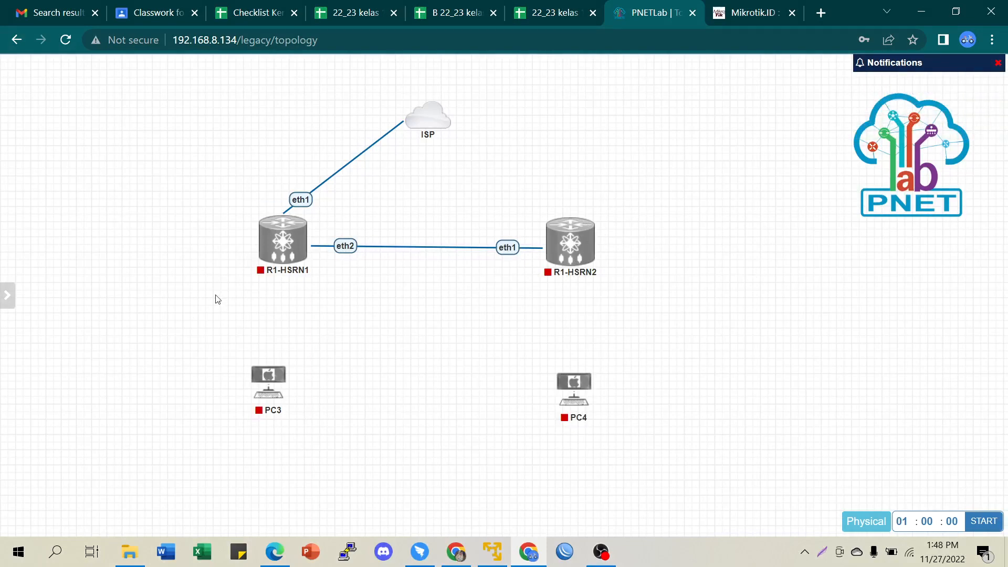
pyautogui.moveTo(301, 237); pyautogui.dragTo(267, 374)
pyautogui.click(530, 464)
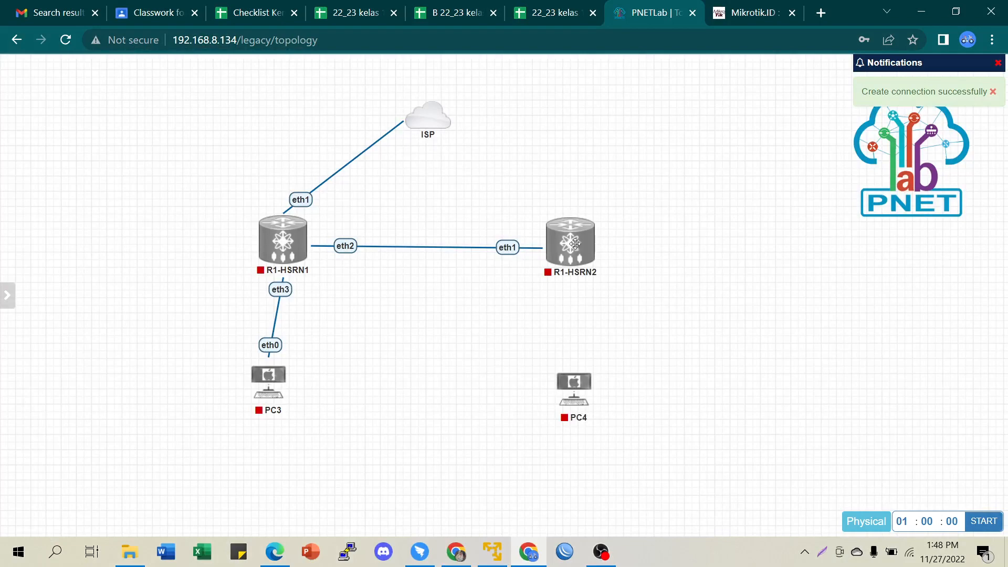
pyautogui.moveTo(271, 383)
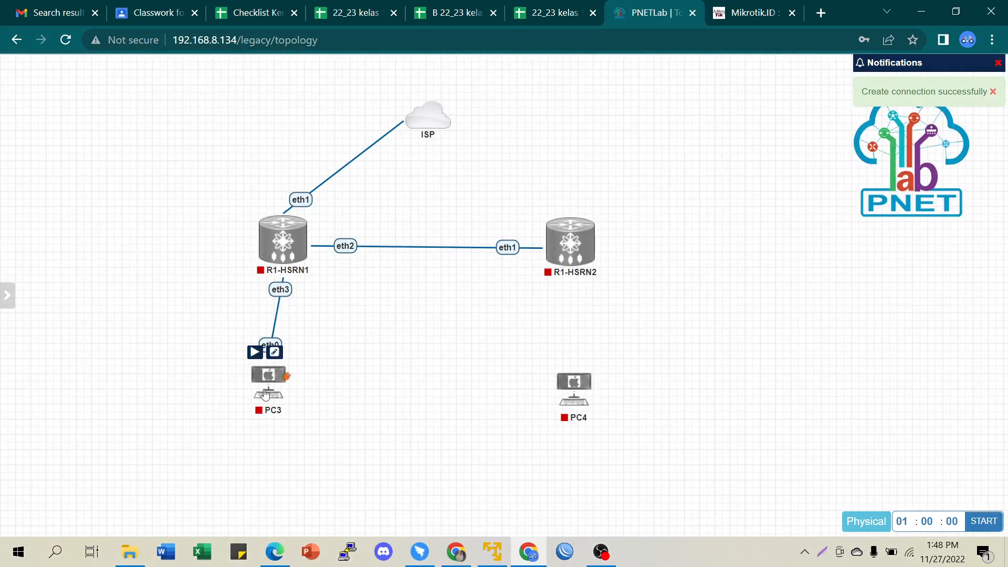
pyautogui.moveTo(273, 388); pyautogui.dragTo(287, 381)
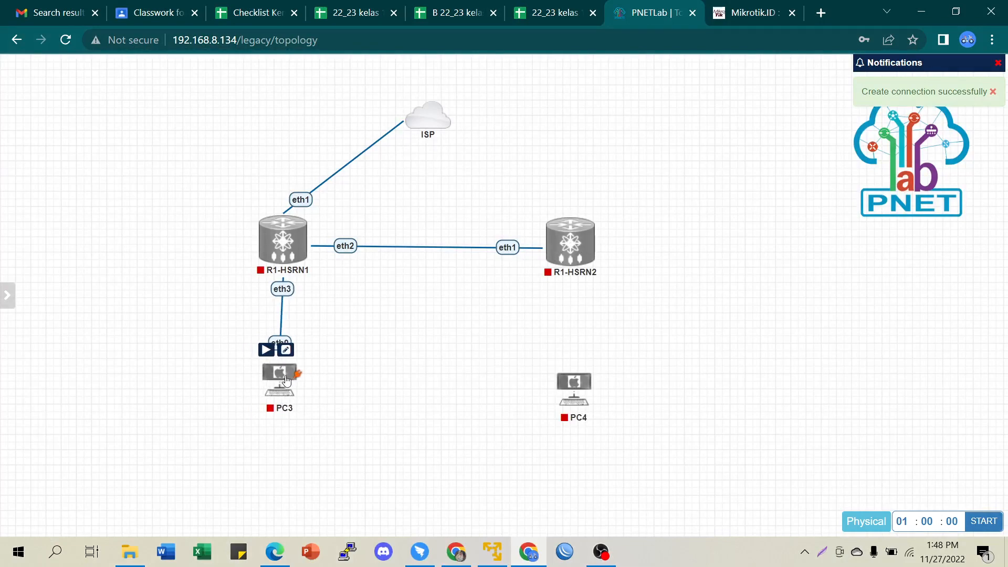
# - Link PC4 eth0 to R1-HSRN2 eth2, then start R1-HSRN1
pyautogui.rightClick(573, 247)
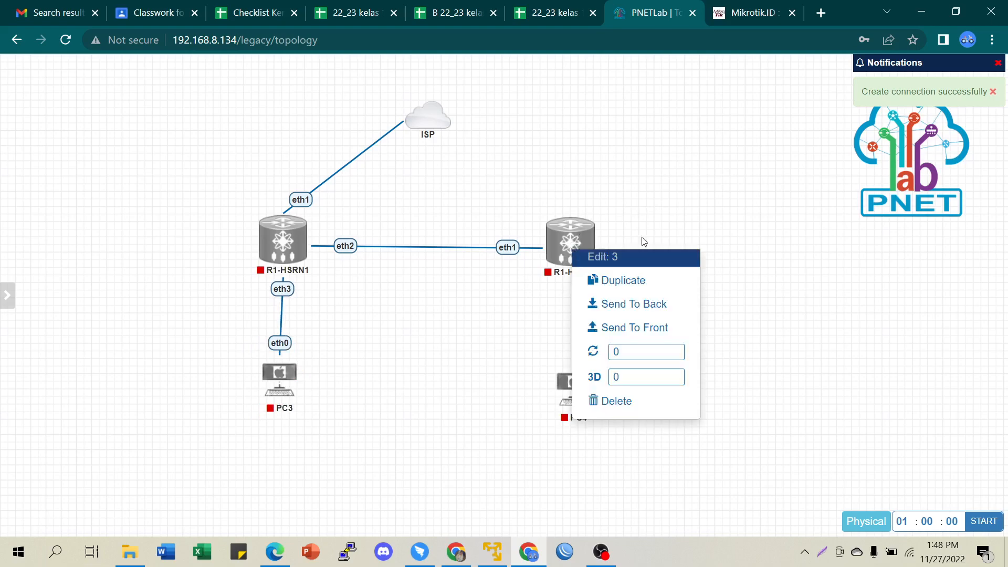
pyautogui.click(655, 212)
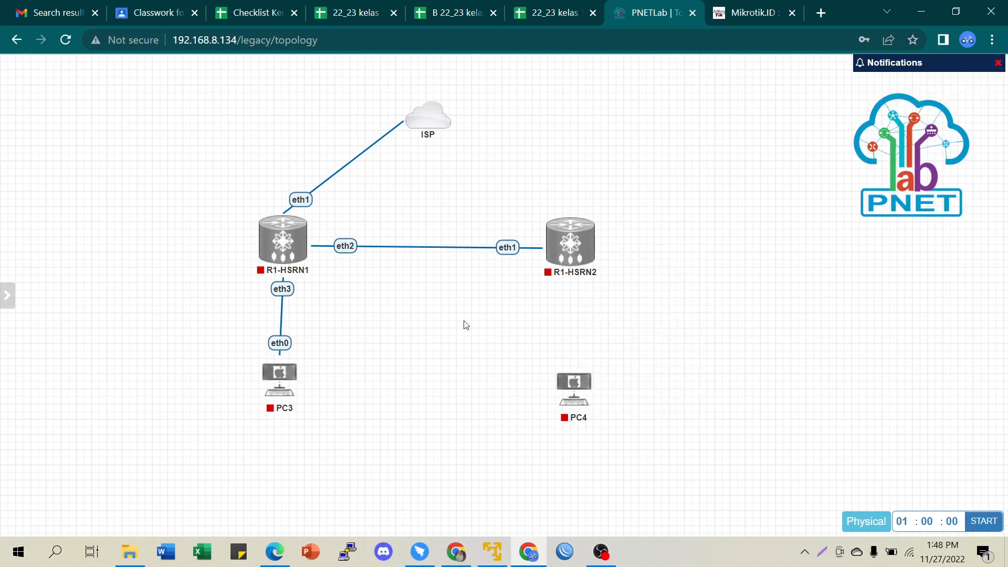
pyautogui.moveTo(575, 382)
pyautogui.moveTo(596, 381); pyautogui.dragTo(579, 228)
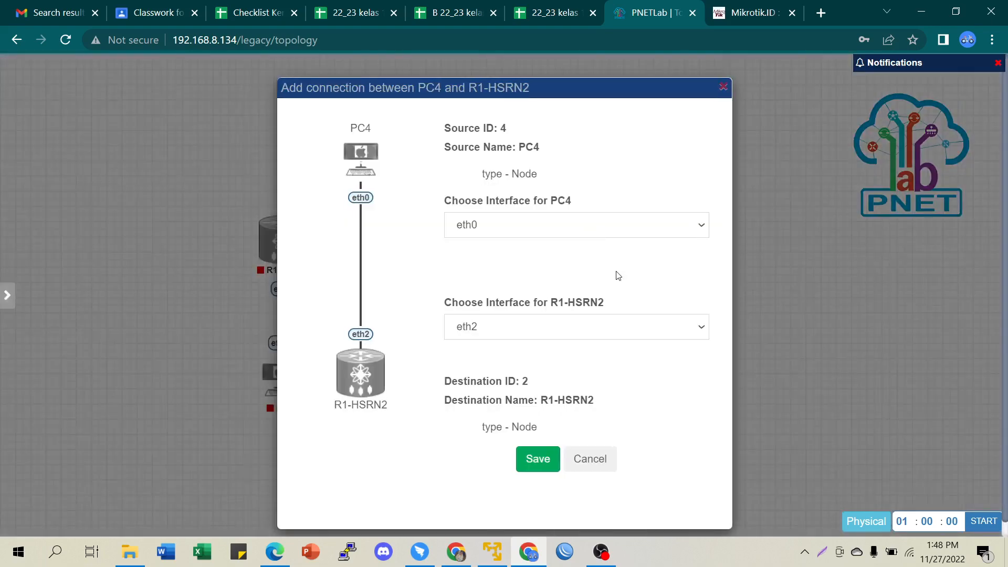
pyautogui.click(539, 461)
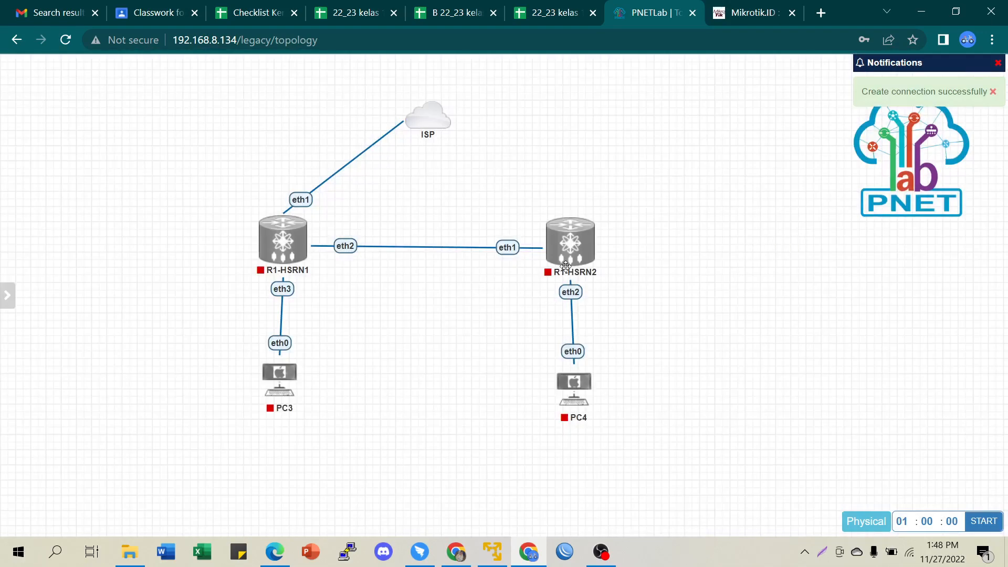
pyautogui.moveTo(273, 232)
pyautogui.click(262, 207)
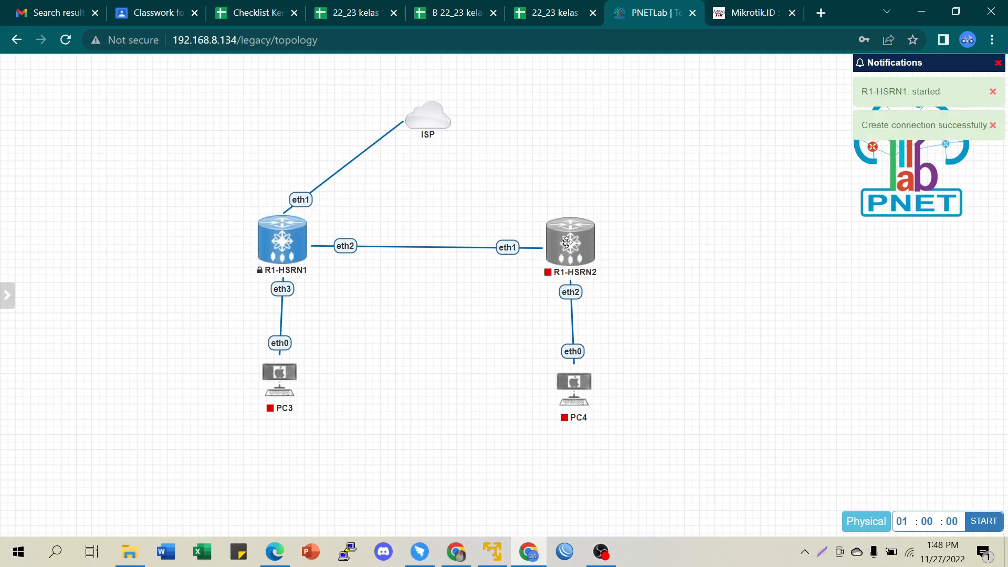
# - Start PC4 and PC3
pyautogui.rightClick(566, 243)
pyautogui.click(659, 223)
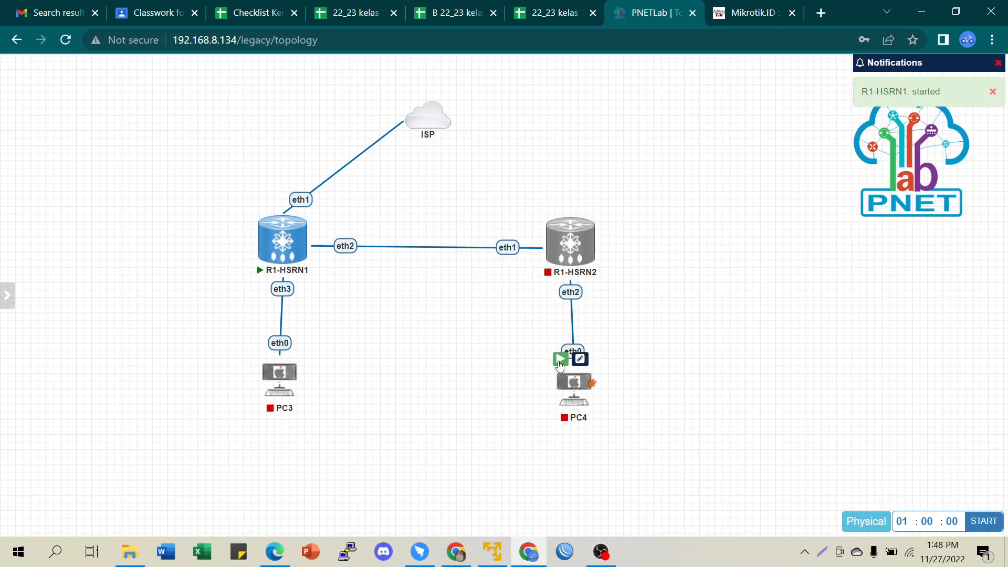
pyautogui.click(561, 360)
pyautogui.click(262, 359)
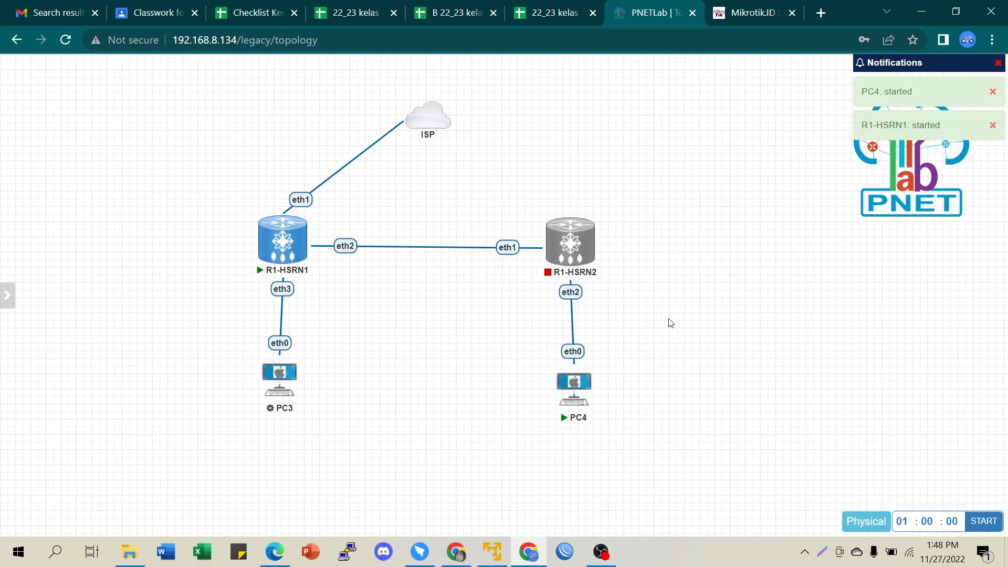
# - Delete the stray text object over R1-HSRN2, then start the R1-HSRN2 router
pyautogui.moveTo(488, 176); pyautogui.dragTo(676, 324)
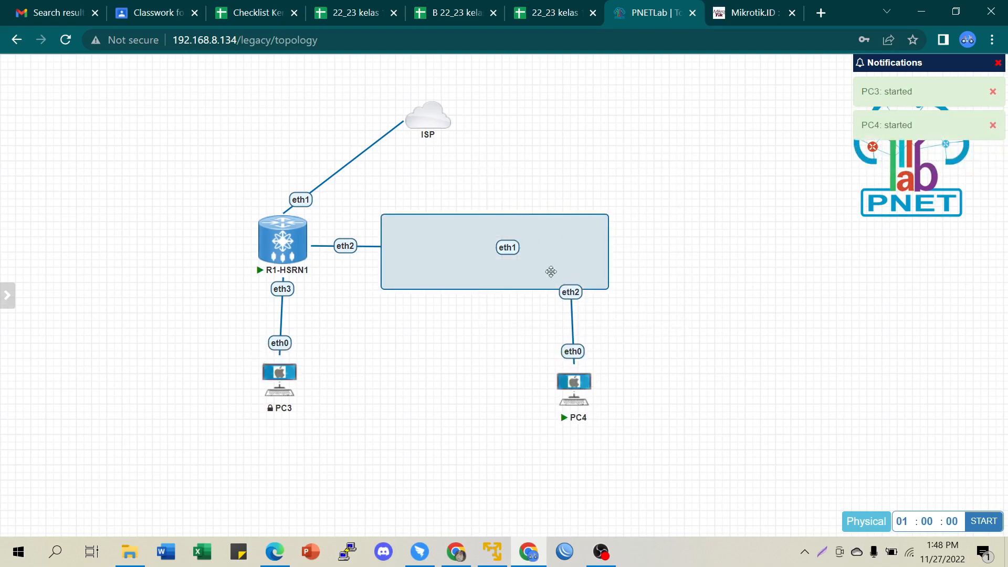
pyautogui.rightClick(562, 255)
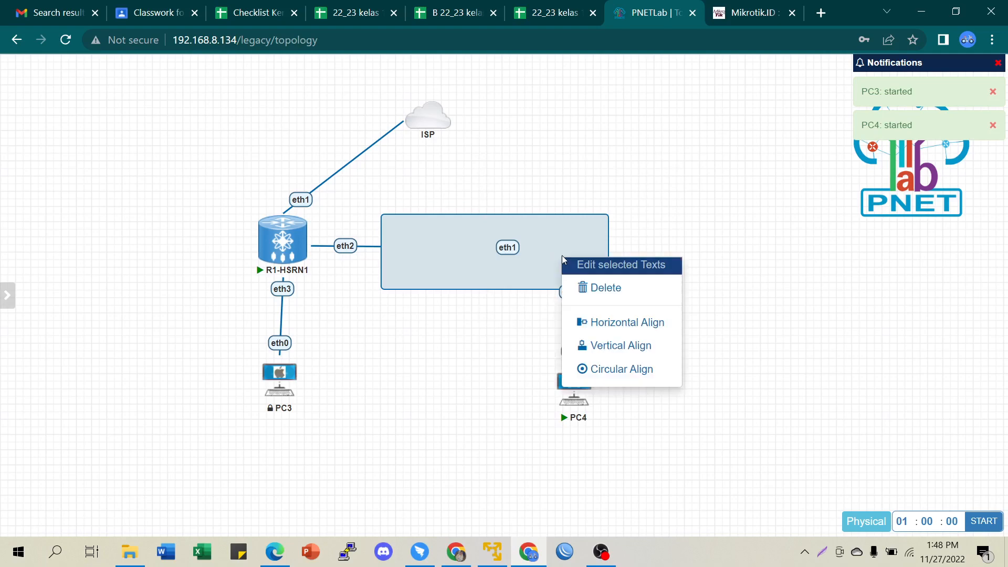
pyautogui.click(677, 233)
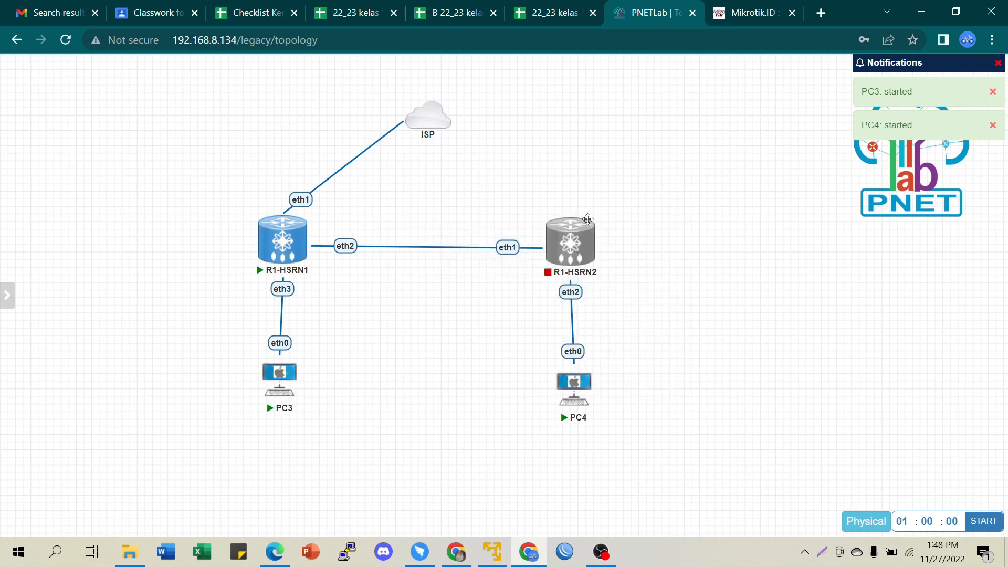
pyautogui.rightClick(567, 242)
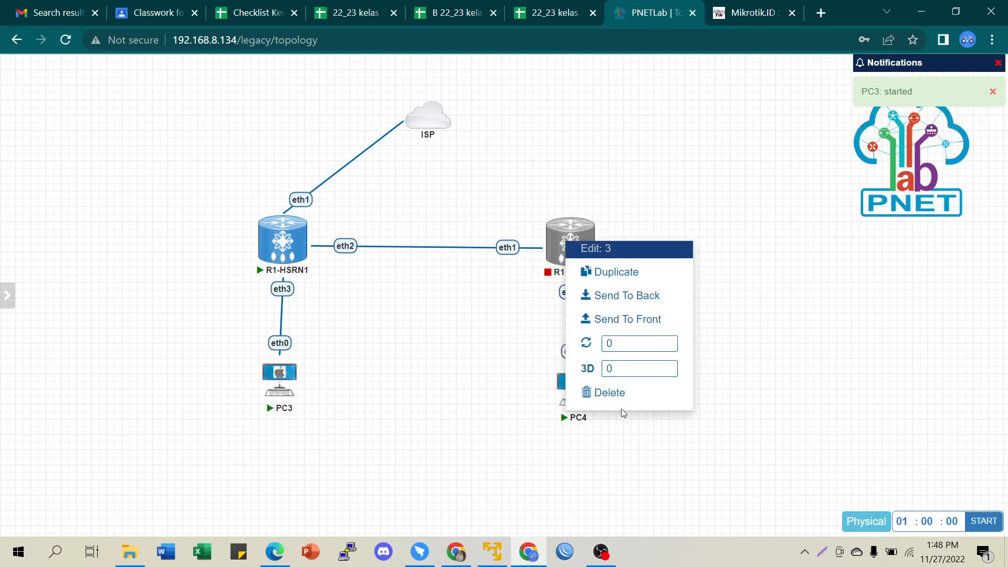
pyautogui.click(614, 395)
pyautogui.click(477, 158)
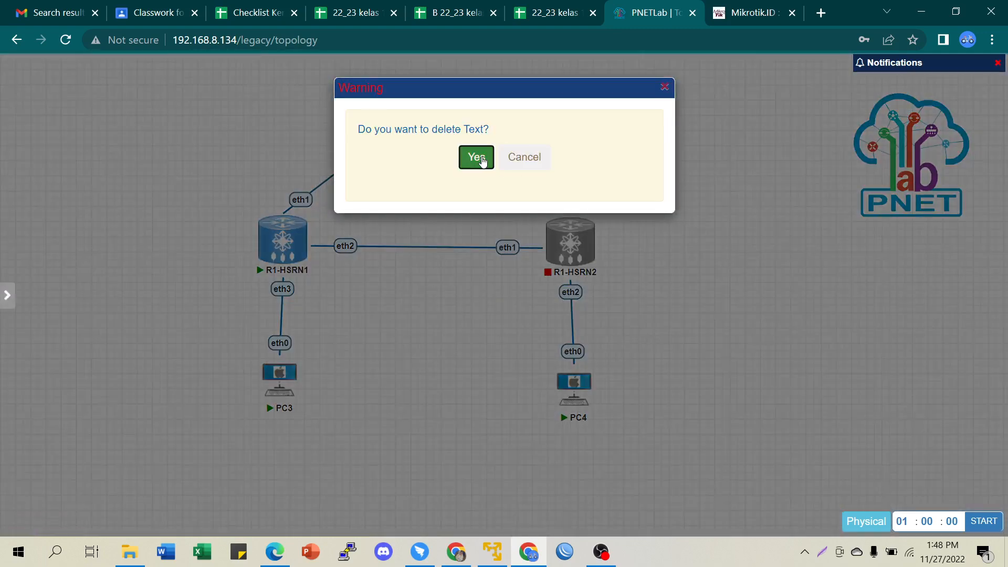
pyautogui.moveTo(567, 226)
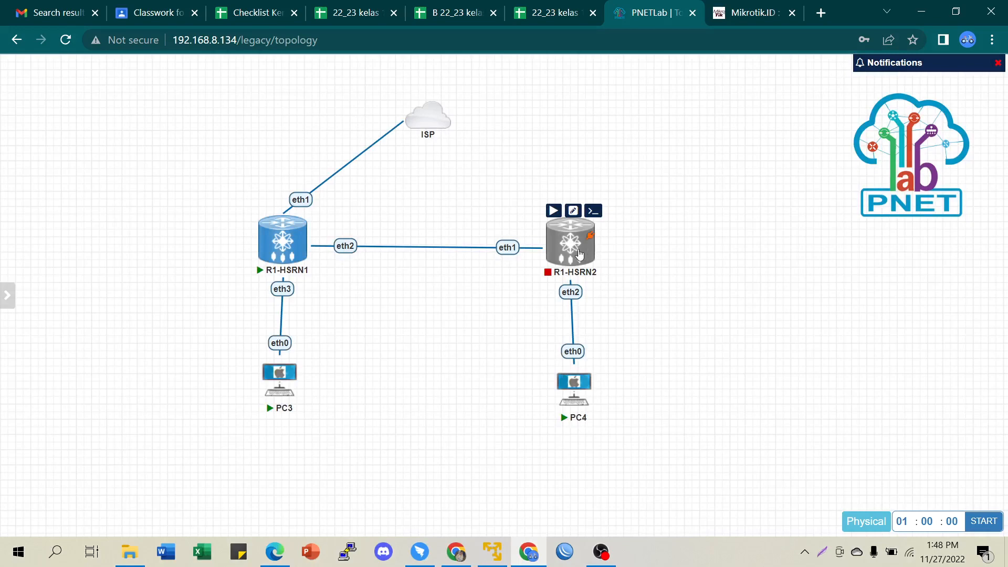
pyautogui.click(553, 211)
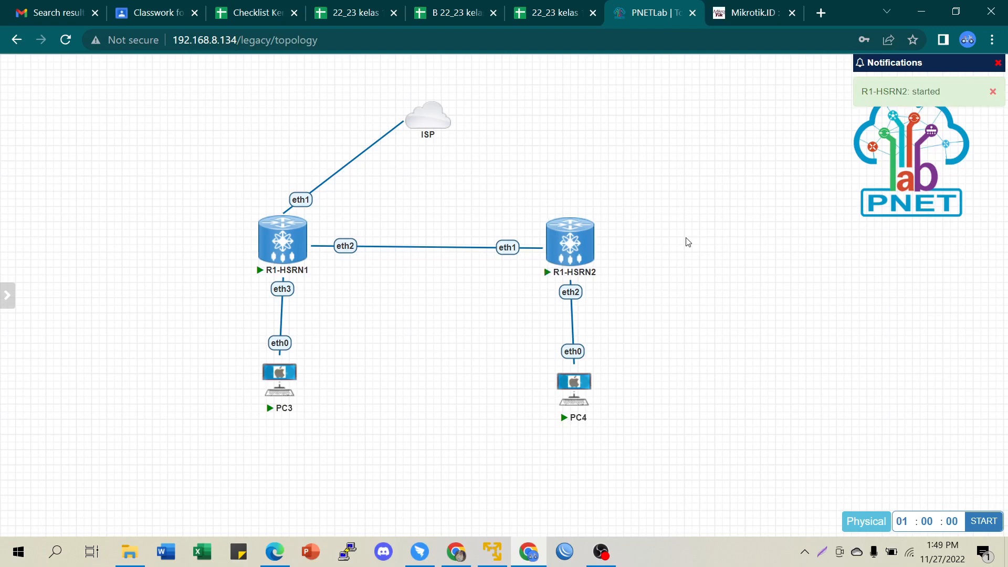
# - Edit the R1-HSRN1–R1-HSRN2 link and apply the label 172.16.1.0/24
pyautogui.rightClick(425, 249)
pyautogui.click(459, 281)
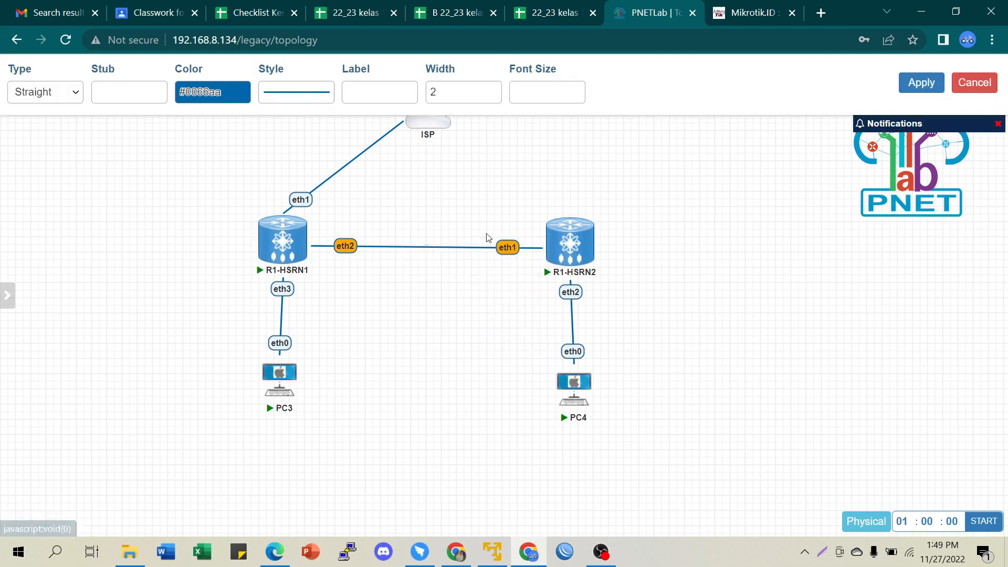
pyautogui.click(381, 94)
pyautogui.write('17')
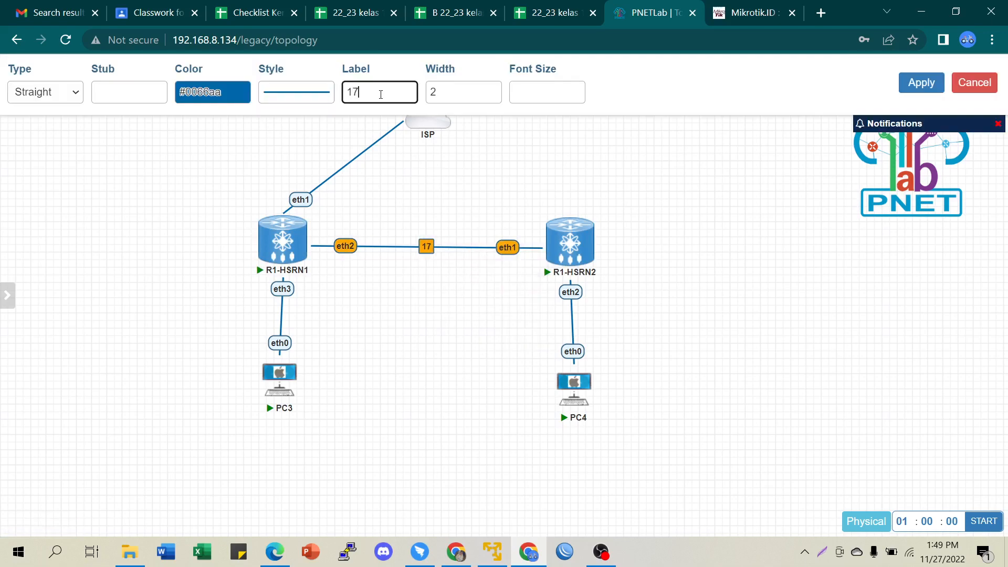
pyautogui.write('2.16.')
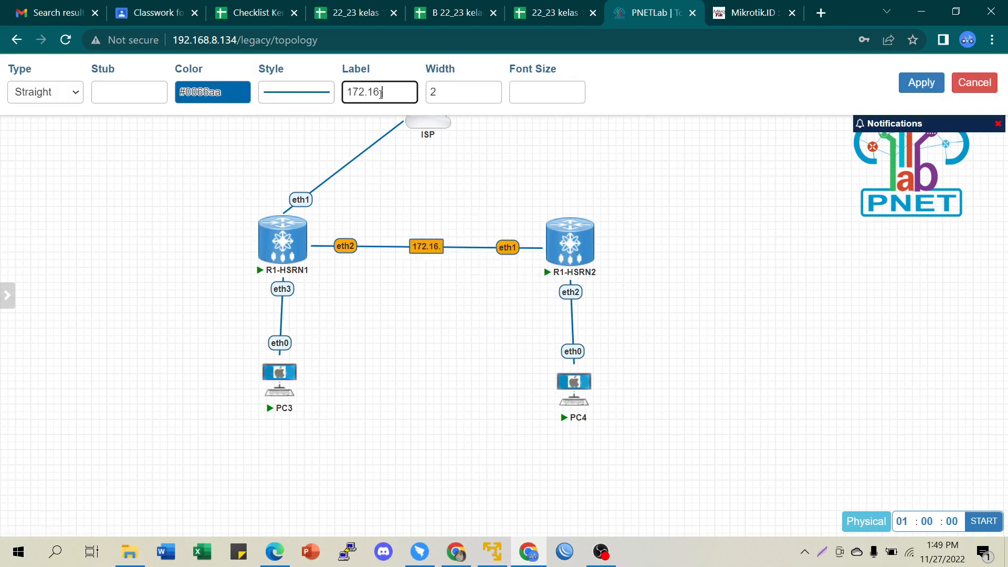
pyautogui.write('1.0/24')
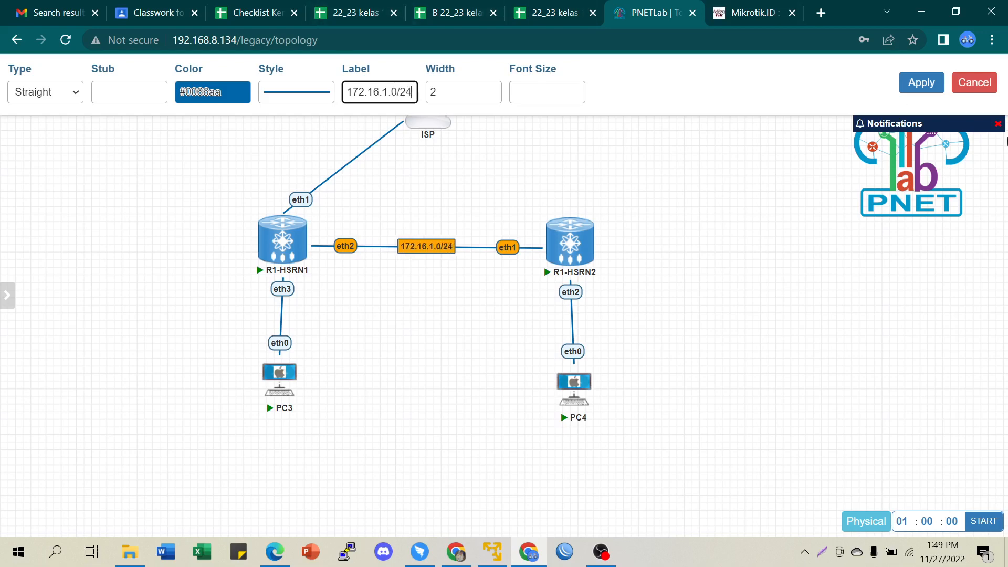
pyautogui.click(922, 87)
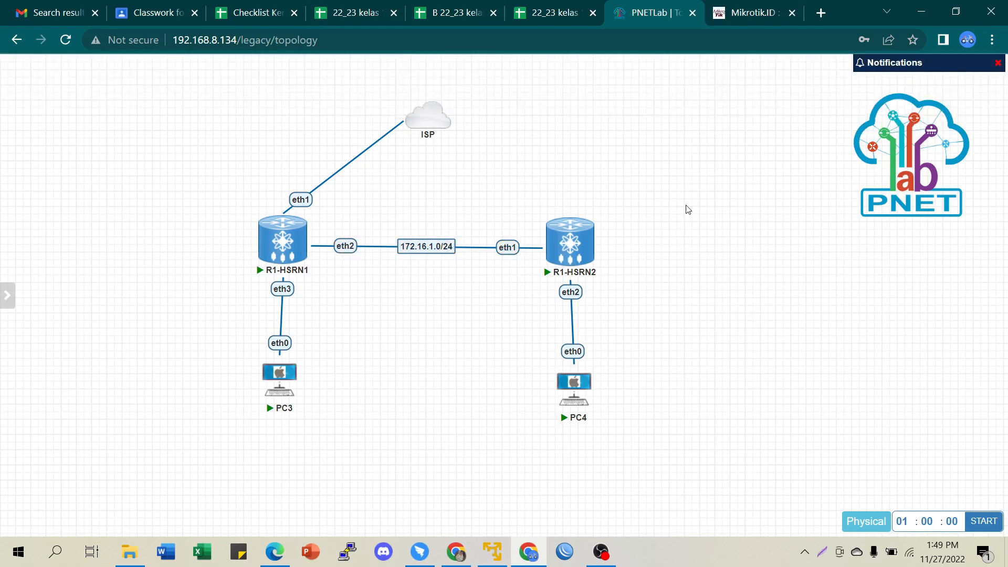
# - Add a new 'DHCP Server' text note to the canvas and shrink its box to fit
pyautogui.moveTo(267, 271)
pyautogui.rightClick(727, 187)
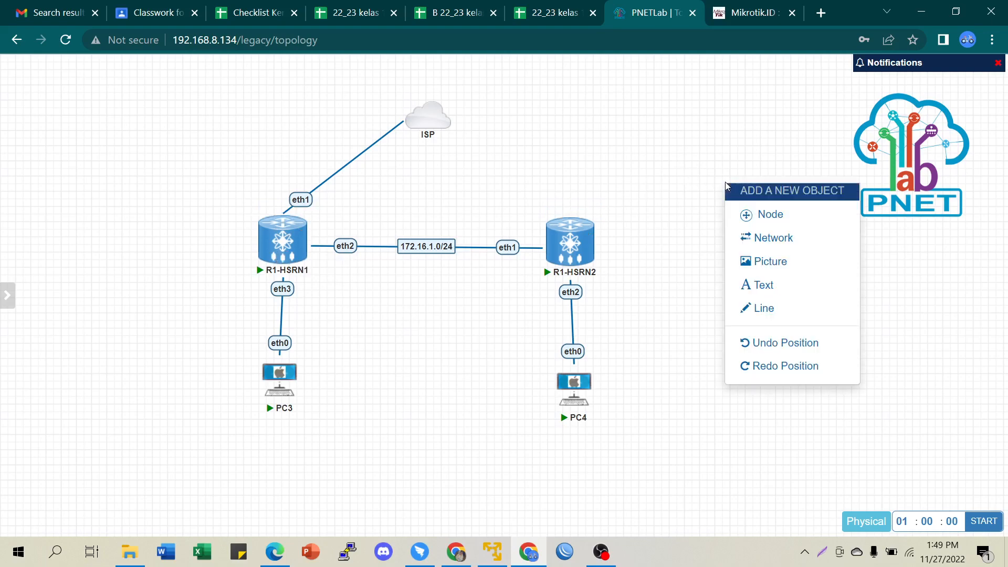
pyautogui.click(756, 284)
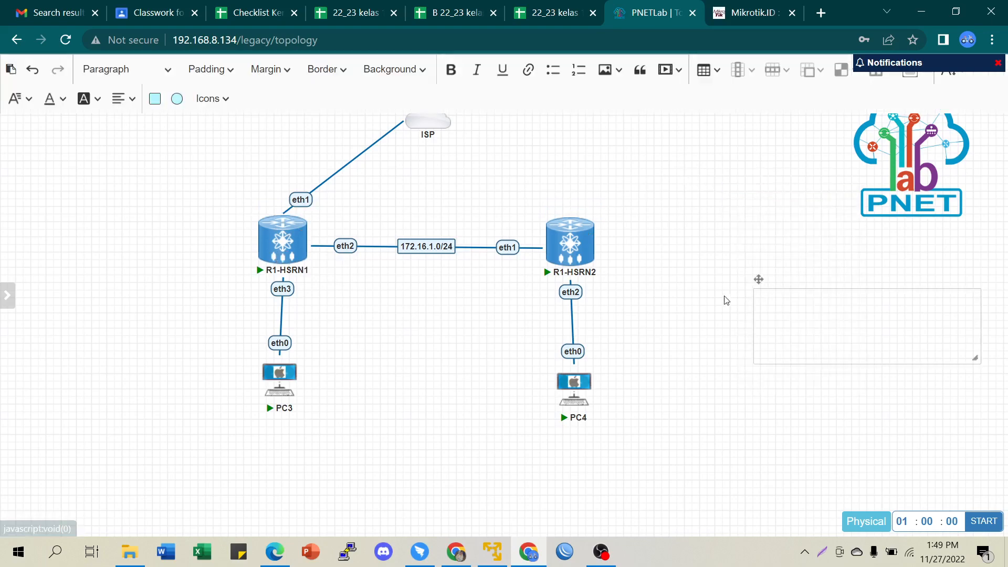
pyautogui.click(771, 302)
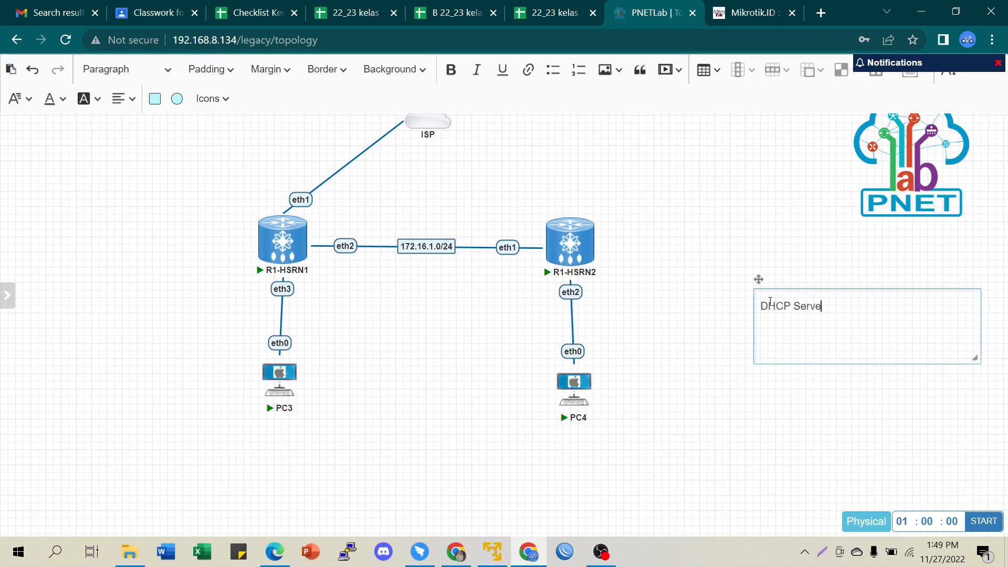
pyautogui.moveTo(977, 358); pyautogui.dragTo(712, 320)
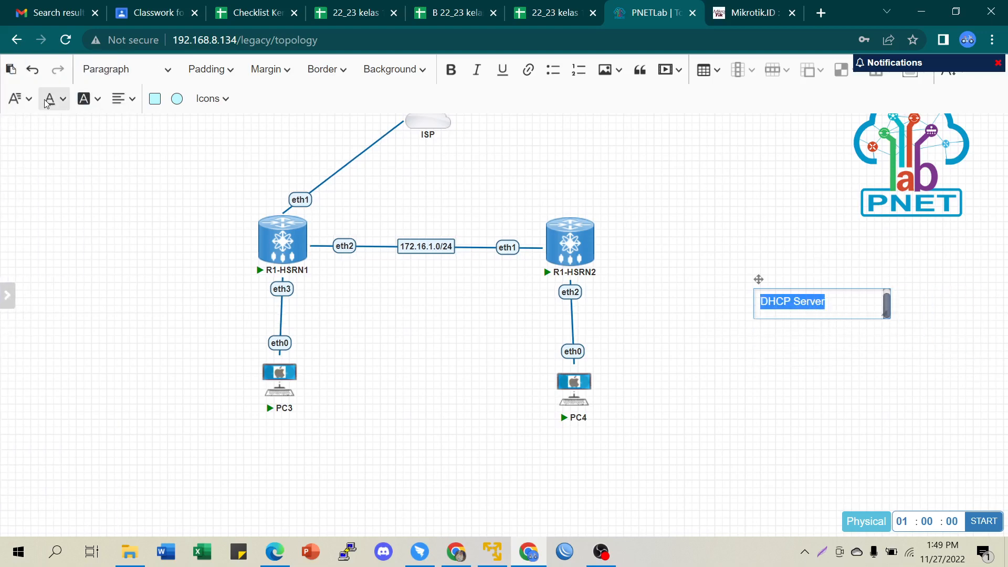
# - Colour the DHCP Server text red and move the note beside R1-HSRN1
pyautogui.click(49, 101)
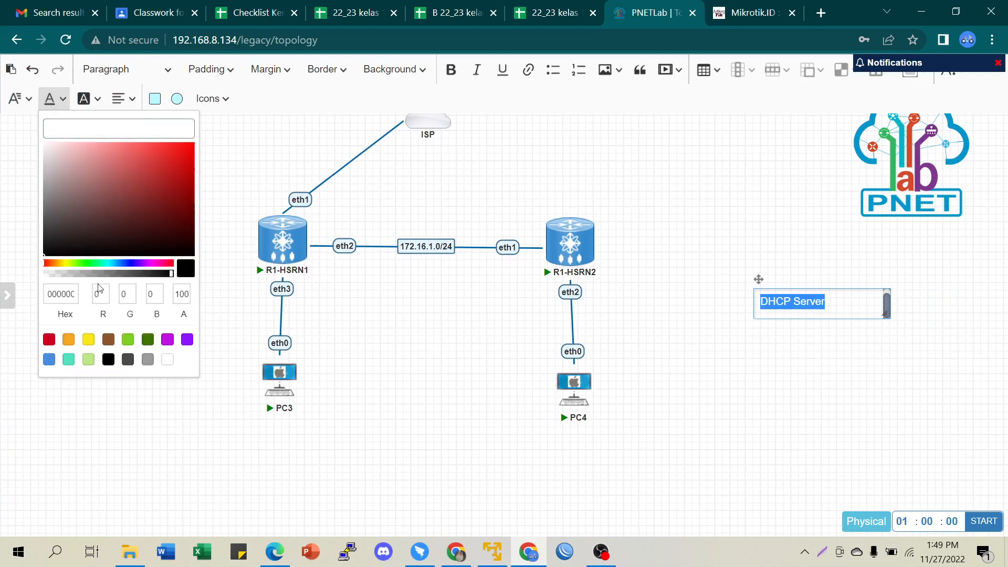
pyautogui.click(49, 339)
pyautogui.click(813, 396)
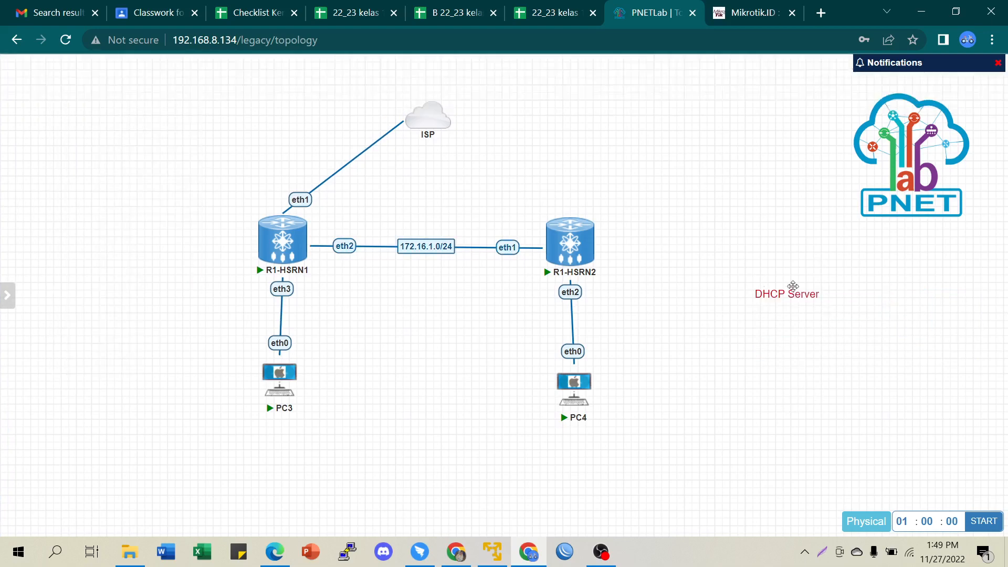
pyautogui.moveTo(778, 293); pyautogui.dragTo(335, 215)
# - Duplicate the DHCP Server note above R1-HSRN2 and change its text to 'DHCP Client'
pyautogui.rightClick(335, 215)
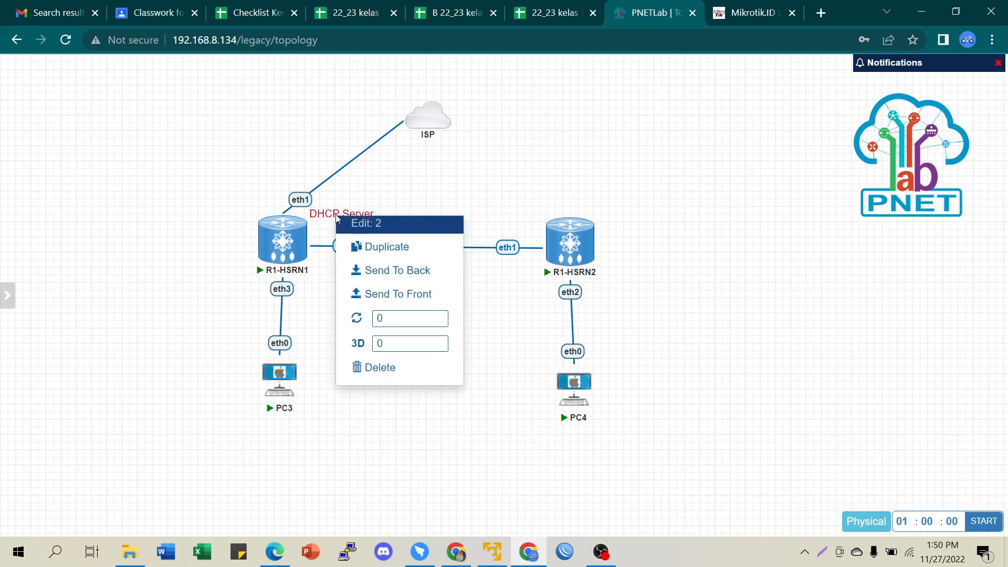
pyautogui.click(367, 246)
pyautogui.moveTo(371, 291); pyautogui.dragTo(568, 201)
pyautogui.doubleClick(567, 201)
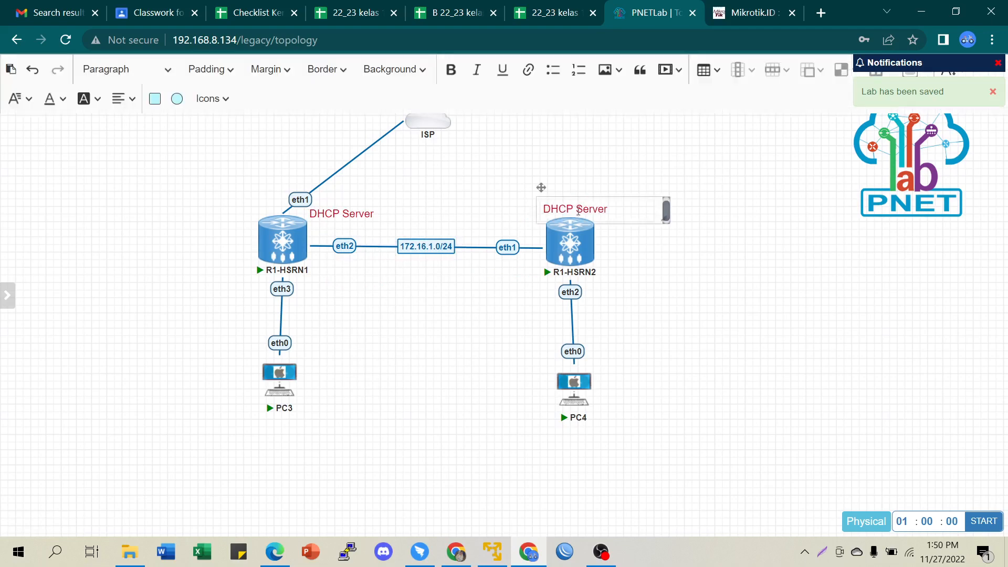
pyautogui.click(620, 209)
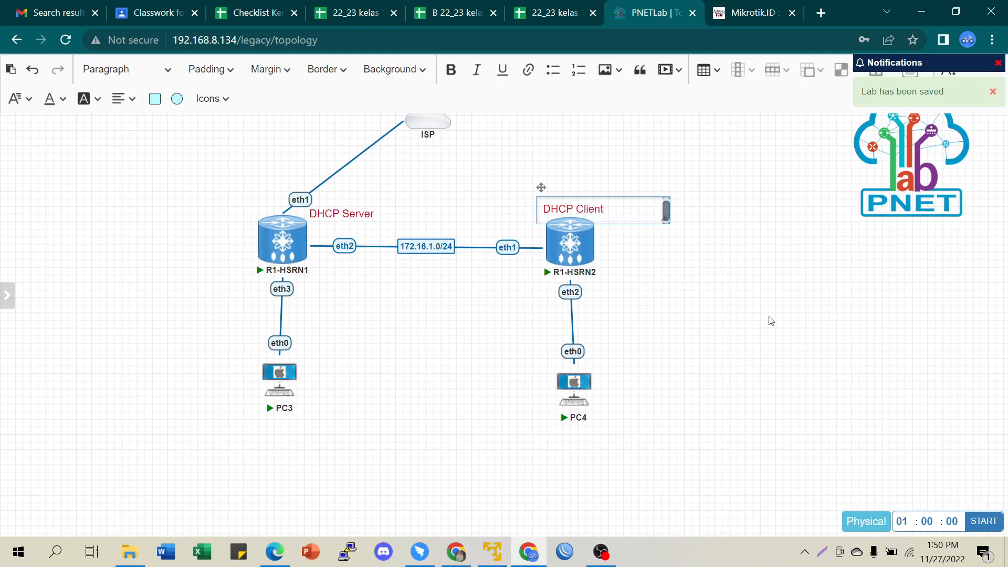
pyautogui.click(849, 325)
# - Place two more copies of the DHCP Client note beside PC4 and PC3
pyautogui.rightClick(556, 201)
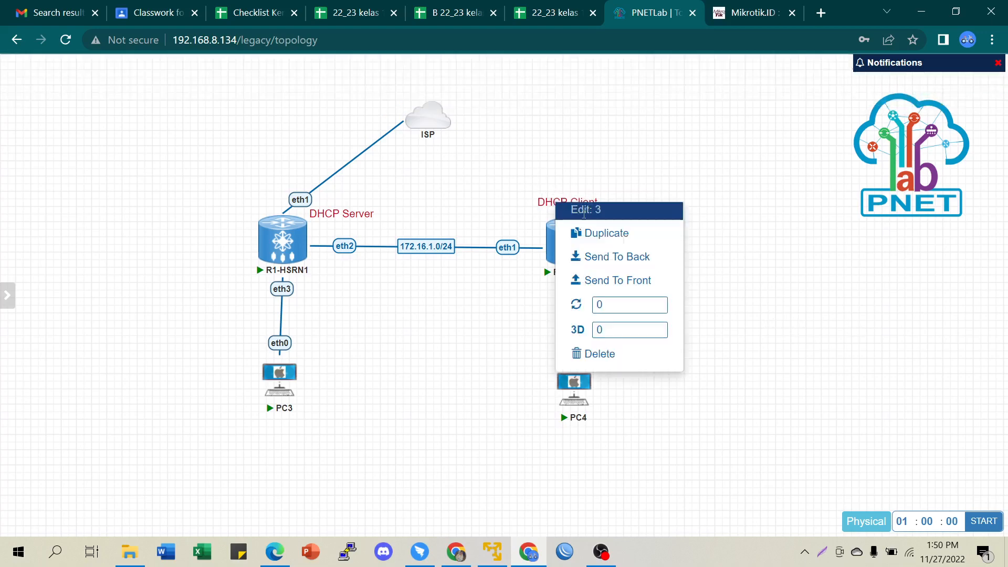
pyautogui.click(610, 234)
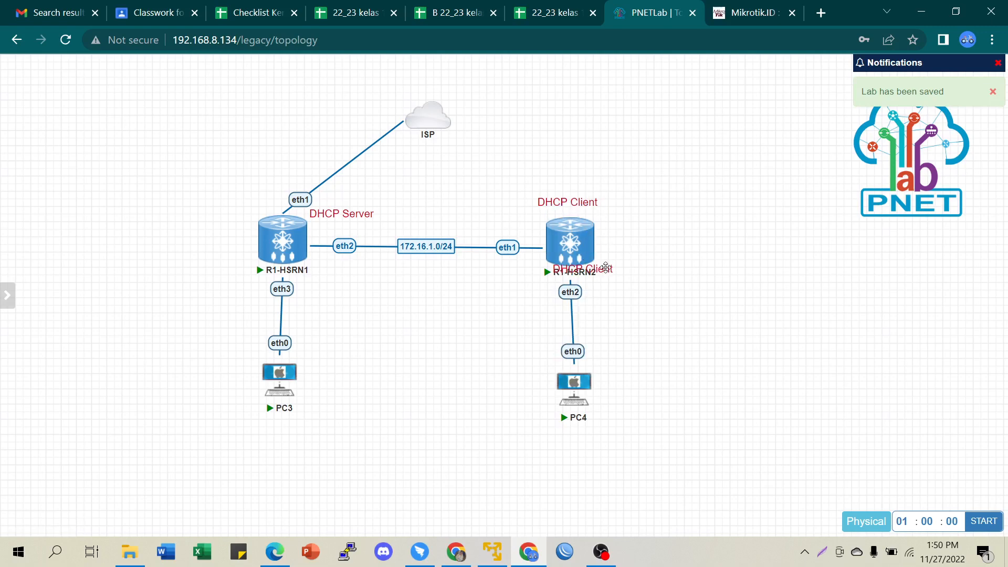
pyautogui.moveTo(608, 268); pyautogui.dragTo(656, 383)
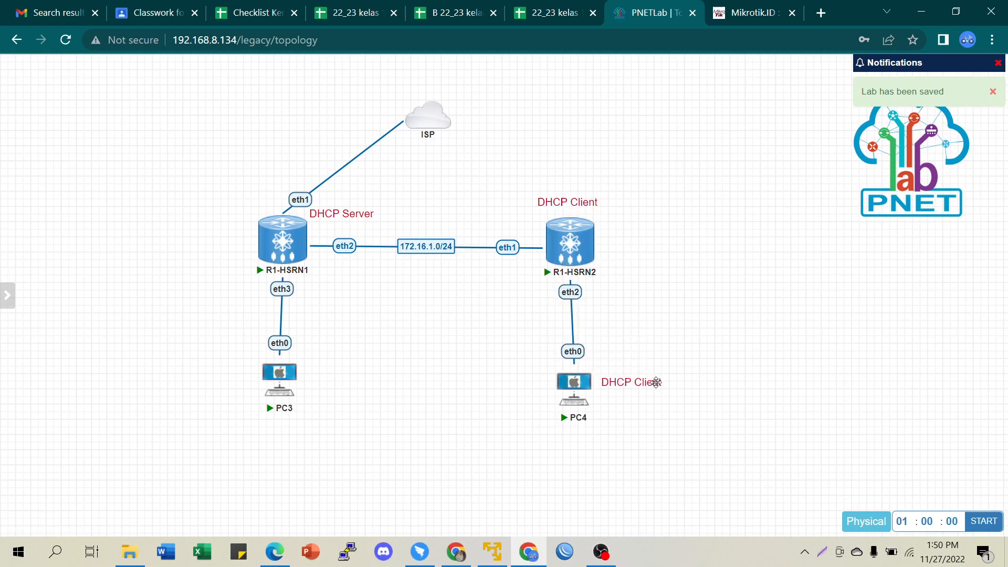
pyautogui.rightClick(656, 382)
pyautogui.click(691, 393)
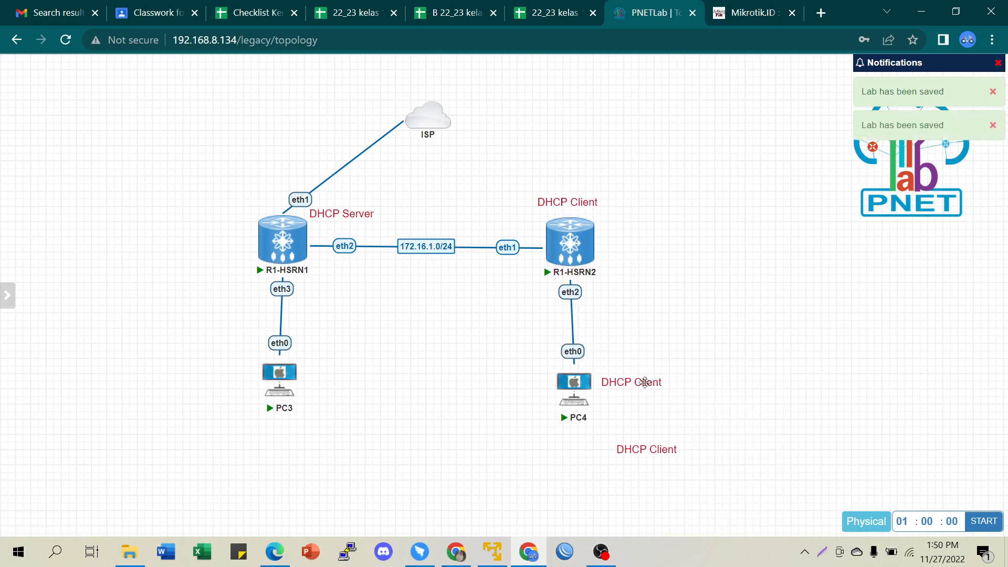
pyautogui.moveTo(641, 454); pyautogui.dragTo(329, 371)
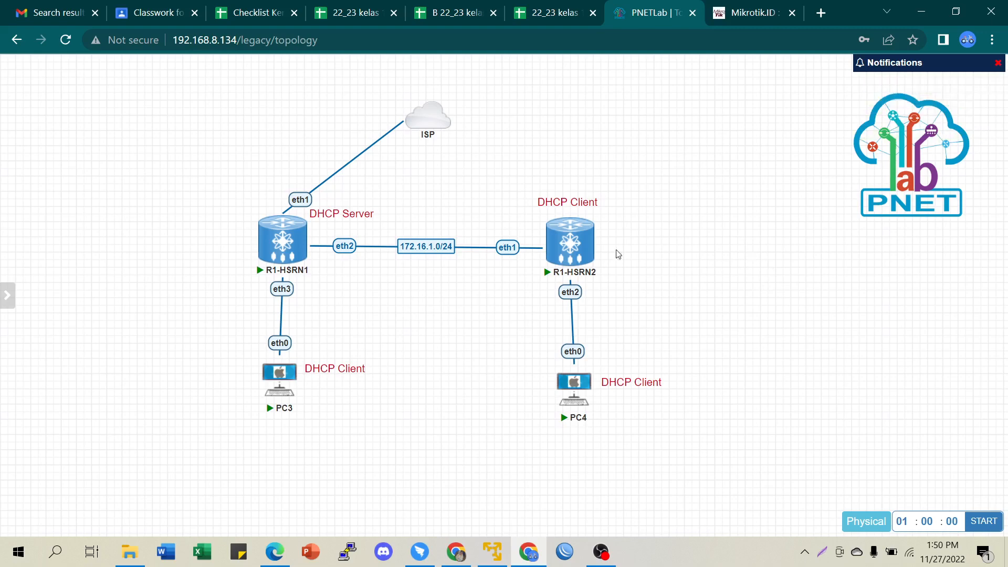
# - Open R1-HSRN1's console, then minimize it to view the topology
pyautogui.moveTo(283, 238)
pyautogui.click(282, 237)
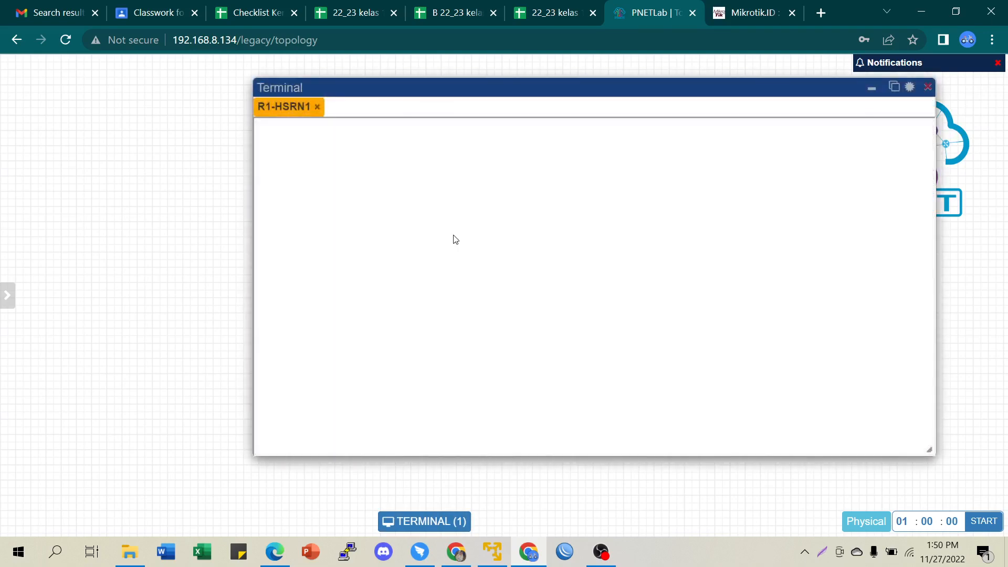
pyautogui.click(872, 89)
# - Shift all nodes, labels and the logo left, adjusting PC4's position slightly
pyautogui.moveTo(175, 89); pyautogui.dragTo(703, 464)
pyautogui.moveTo(576, 382); pyautogui.dragTo(579, 407)
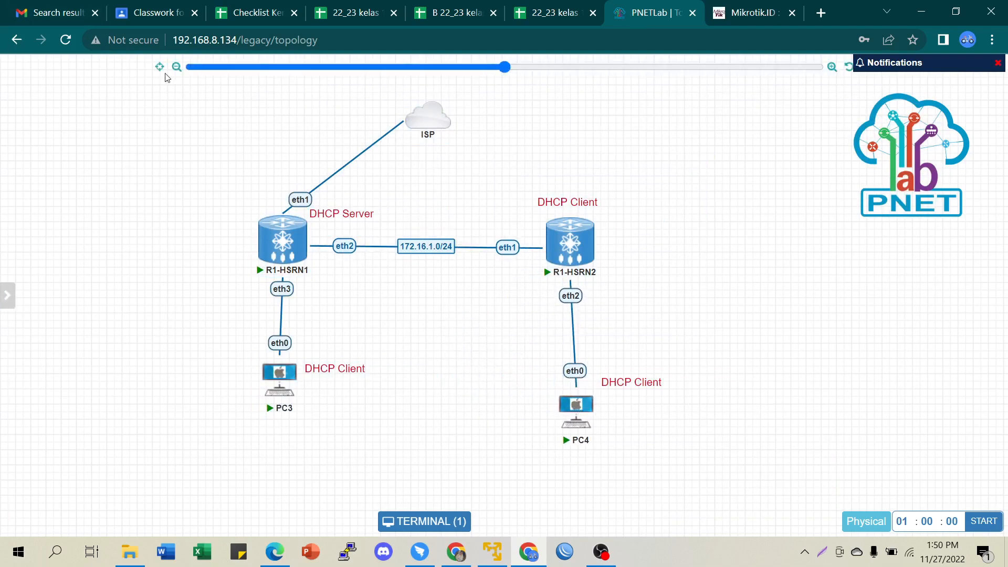
pyautogui.moveTo(175, 88); pyautogui.dragTo(850, 504)
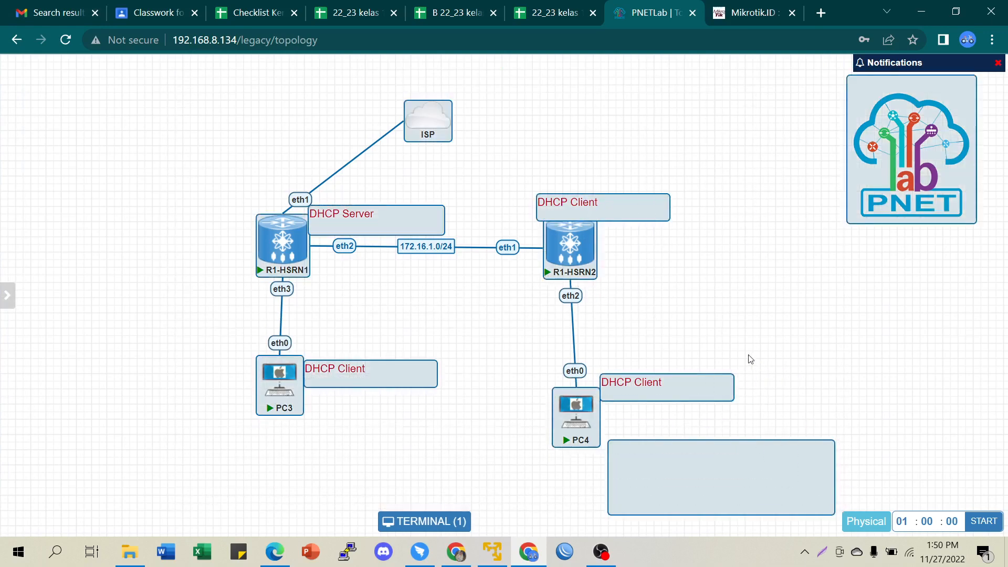
pyautogui.moveTo(744, 461); pyautogui.dragTo(597, 443)
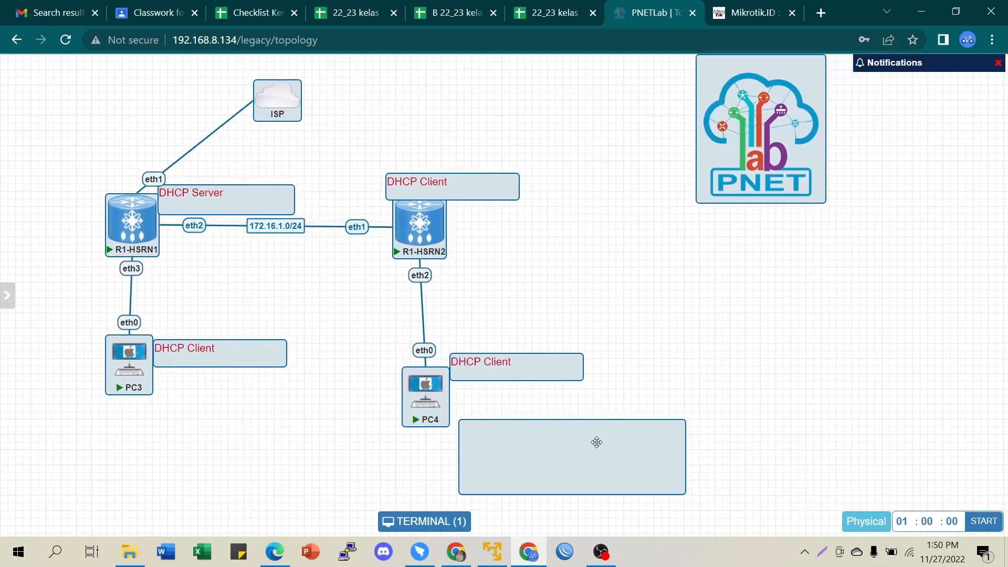
pyautogui.click(759, 378)
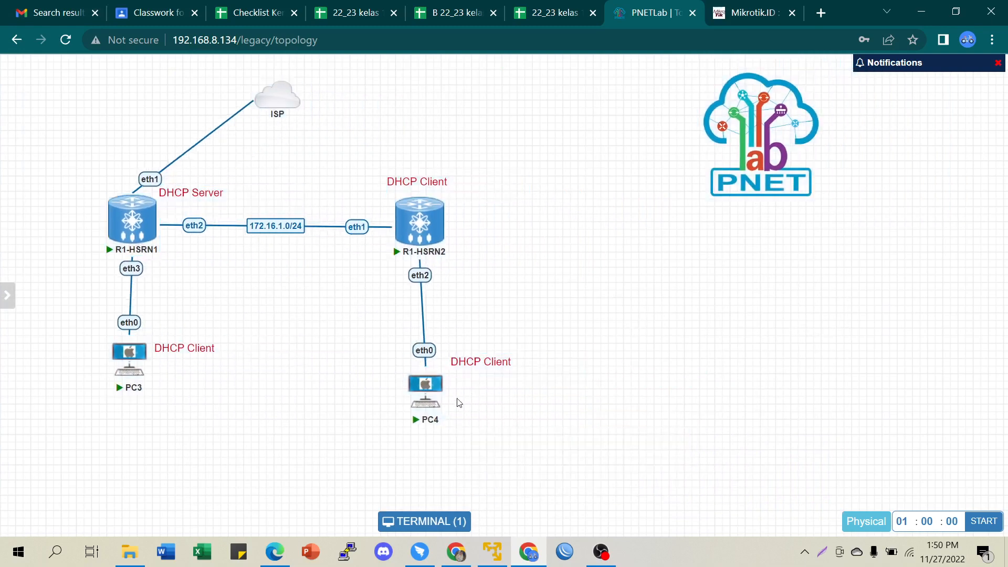
pyautogui.moveTo(426, 391); pyautogui.dragTo(424, 385)
# - Restore the R1-HSRN1 console on the right side, moving the PNET logo right
pyautogui.click(401, 527)
pyautogui.moveTo(766, 124); pyautogui.dragTo(904, 146)
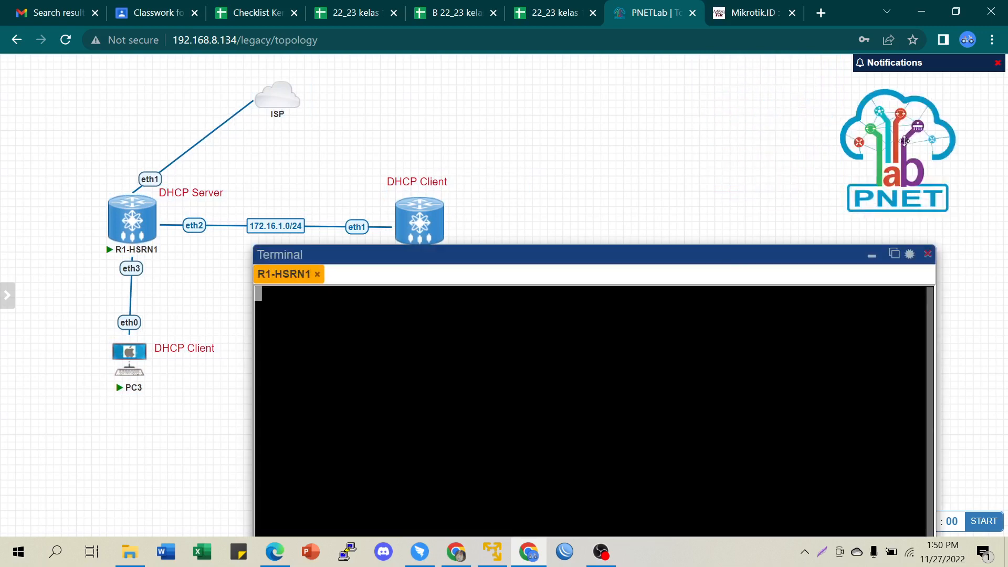
pyautogui.moveTo(560, 257); pyautogui.dragTo(808, 87)
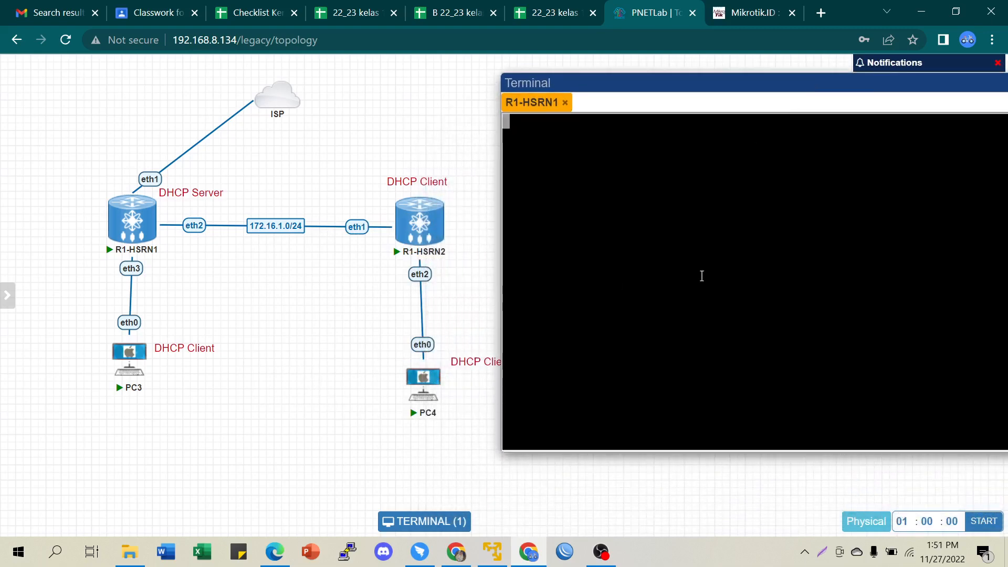
# - Log in to the MikroTik console as admin with a blank password and skip the password change
pyautogui.write('admin')
pyautogui.press('Return')
pyautogui.press('Return')
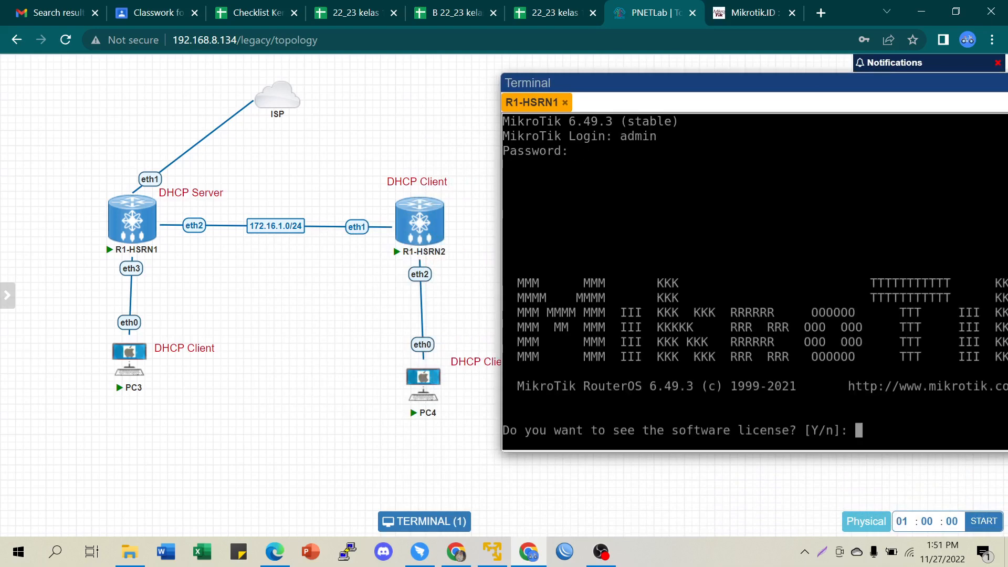
pyautogui.write('n')
pyautogui.press('Return')
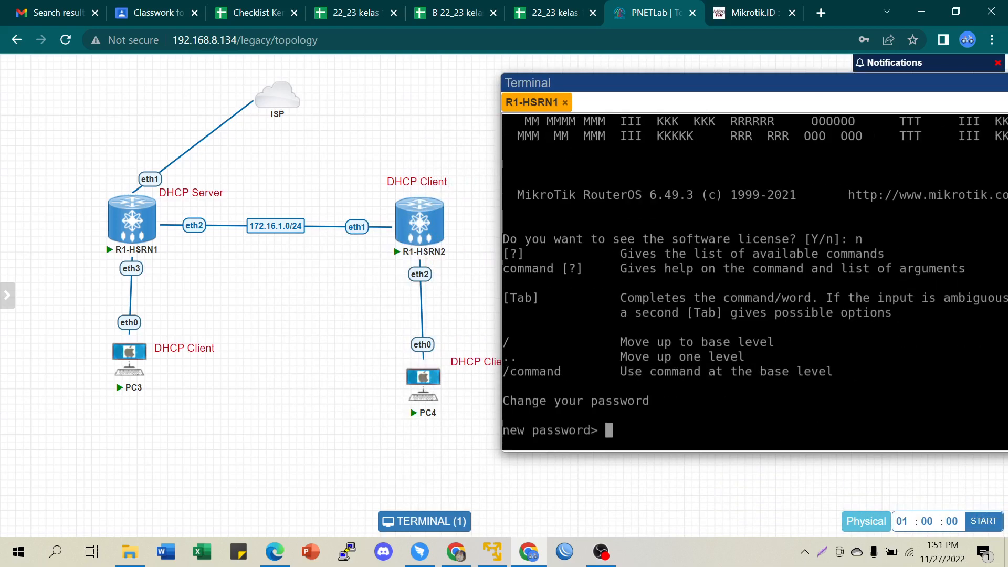
pyautogui.hotkey('ctrl', 'c')
pyautogui.hotkey('ctrl', 'l')
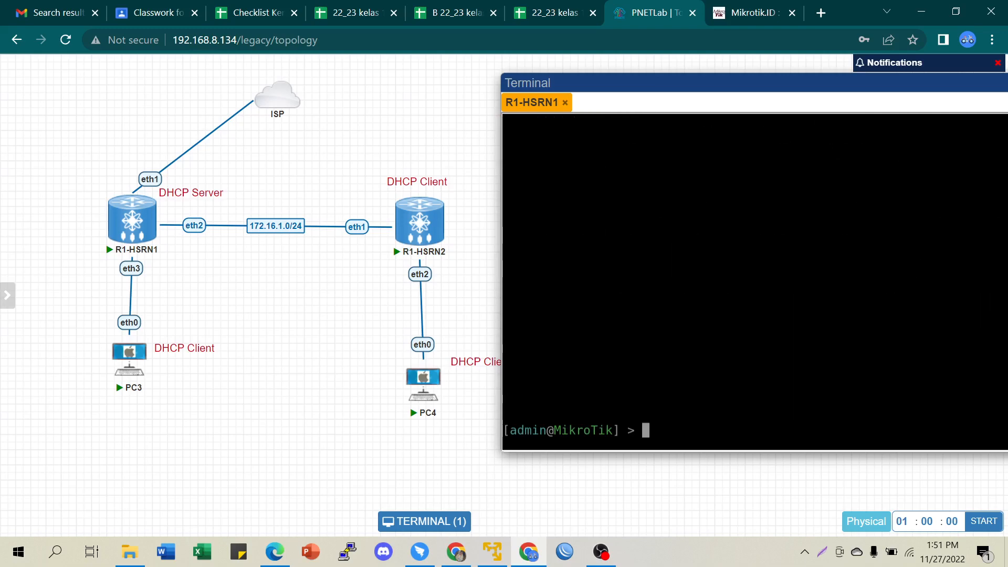
# - Set the router identity to R1-SN with 'sy id se na=R1-SN'
pyautogui.write('l')
pyautogui.write('sy')
pyautogui.press('BackSpace')
pyautogui.press('BackSpace')
pyautogui.press('BackSpace')
pyautogui.write('sy id se na')
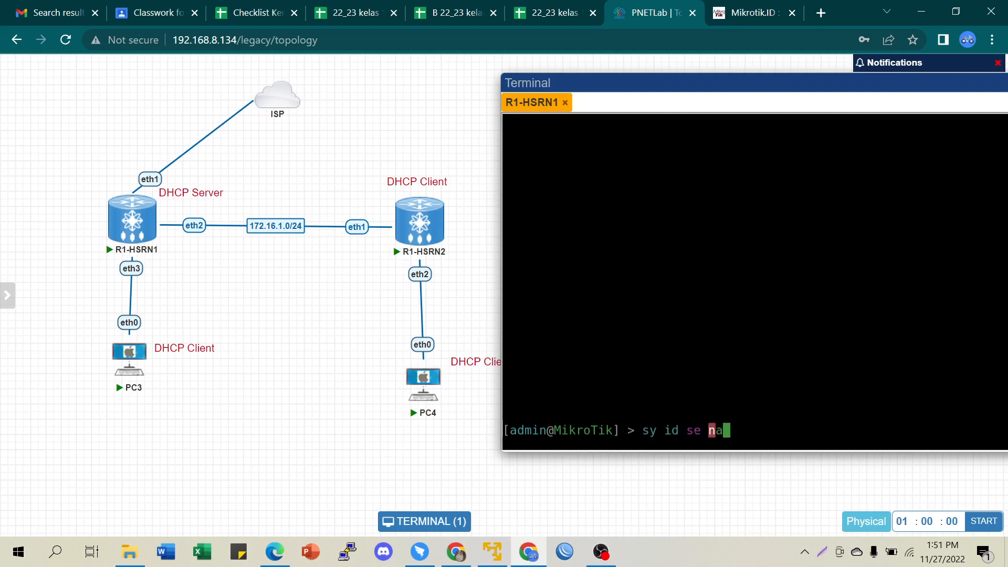
pyautogui.write('=')
pyautogui.write('R1')
pyautogui.write('-')
pyautogui.write('s')
pyautogui.write('r')
pyautogui.press('BackSpace')
pyautogui.press('BackSpace')
pyautogui.write('SN')
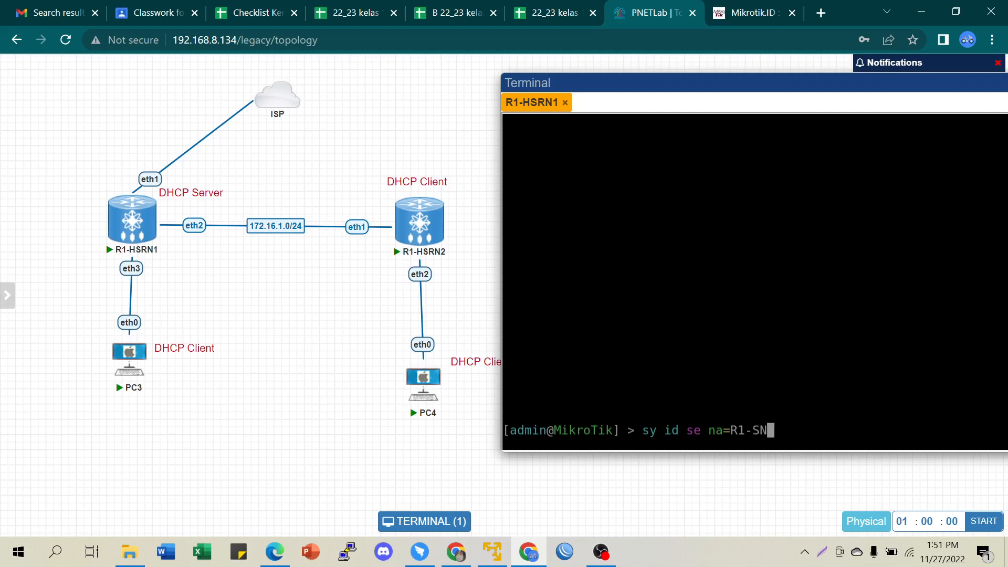
pyautogui.press('Return')
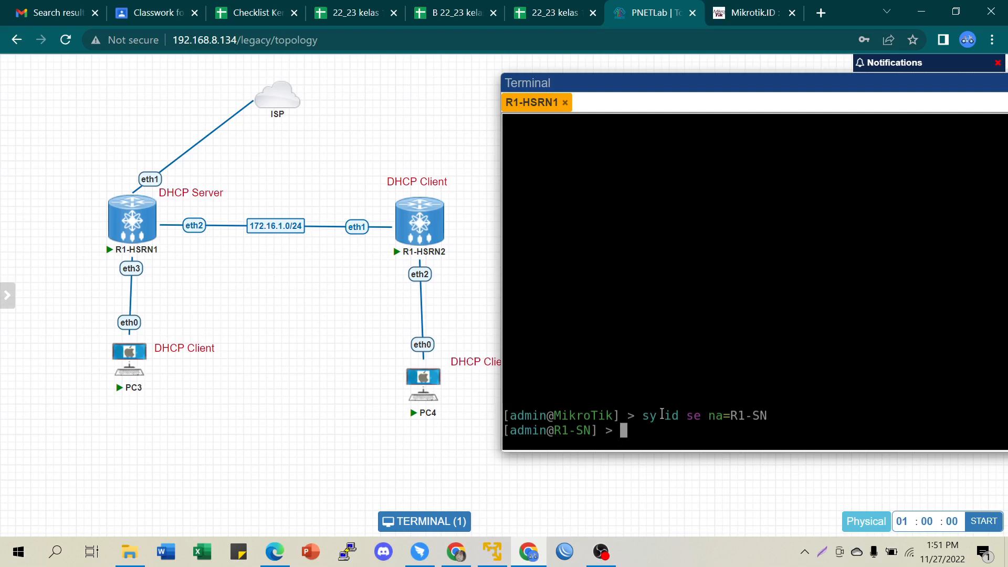
pyautogui.press('Return')
pyautogui.press('Return')
pyautogui.press('Return')
# - Print the IP addresses to confirm 192.168.8.144/24 on ether1
pyautogui.write('ip')
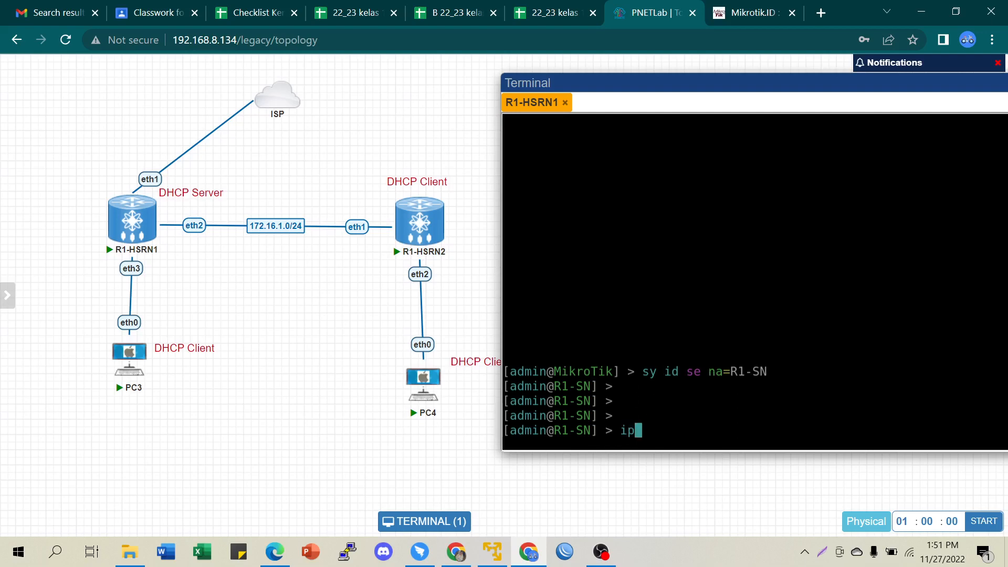
pyautogui.write(' add')
pyautogui.press('Tab')
pyautogui.write('pr')
pyautogui.press('Return')
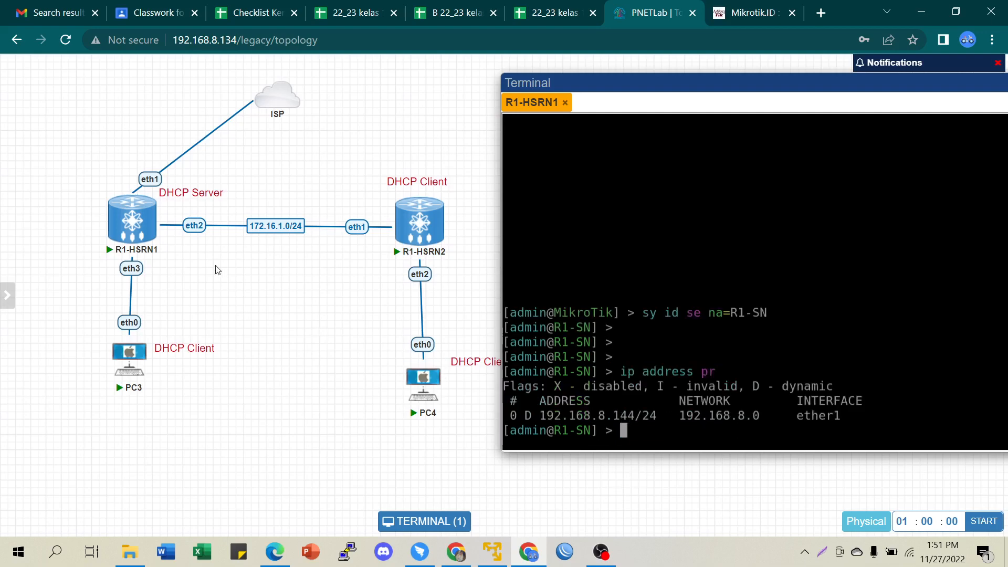
# - Ping google.com and stop after two successful replies
pyautogui.write('ping google.com')
pyautogui.press('Return')
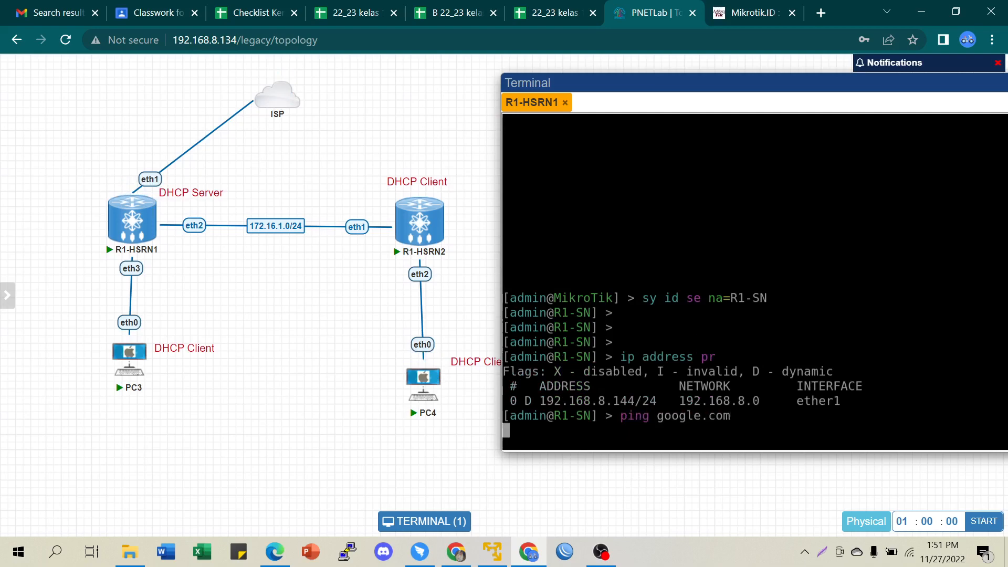
pyautogui.hotkey('ctrl', 'c')
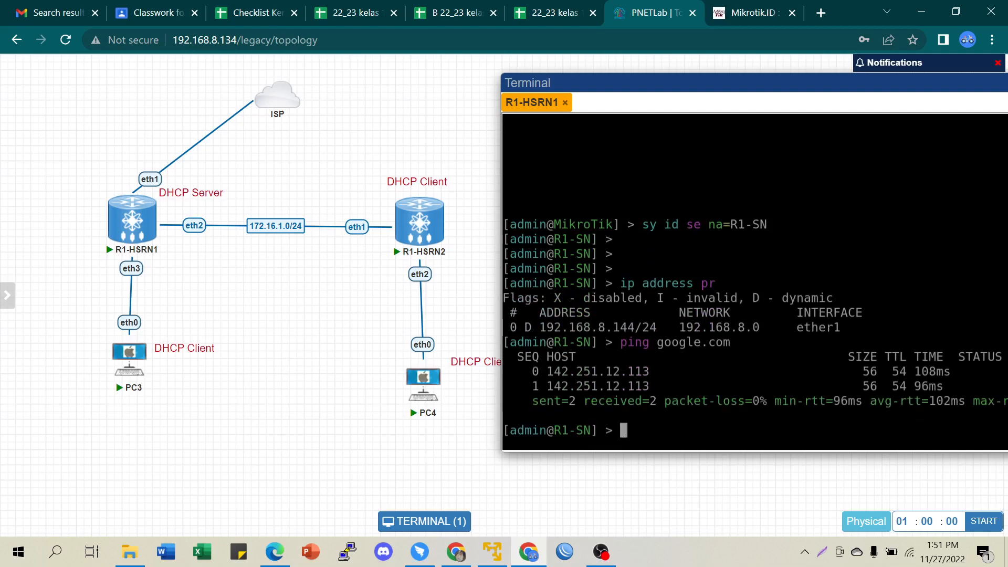
pyautogui.press('Return')
pyautogui.press('Return')
pyautogui.press('Return')
pyautogui.press('Return')
pyautogui.press('Return')
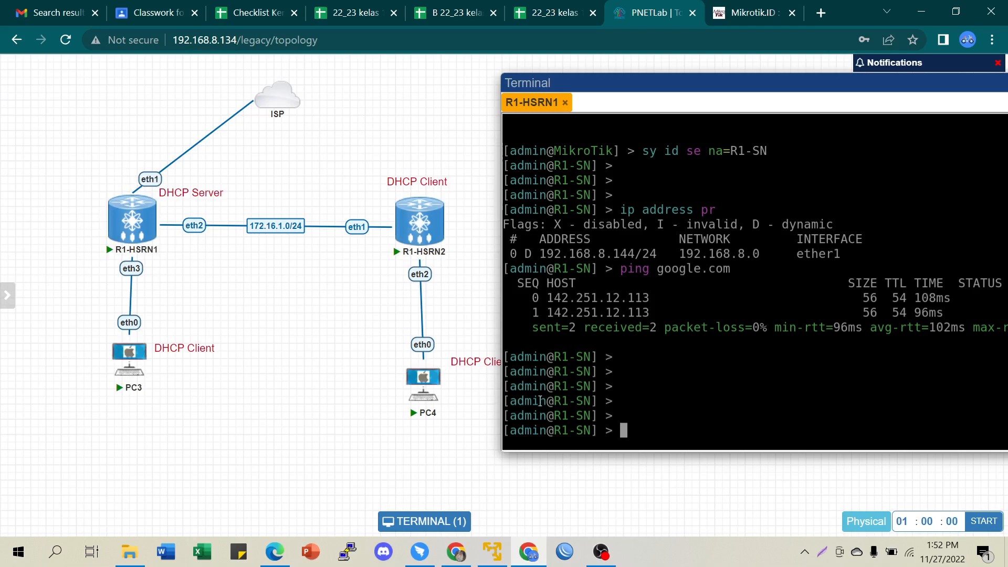
# - Create the bridge interface bridge1 on R1
pyautogui.write('interface bridge ')
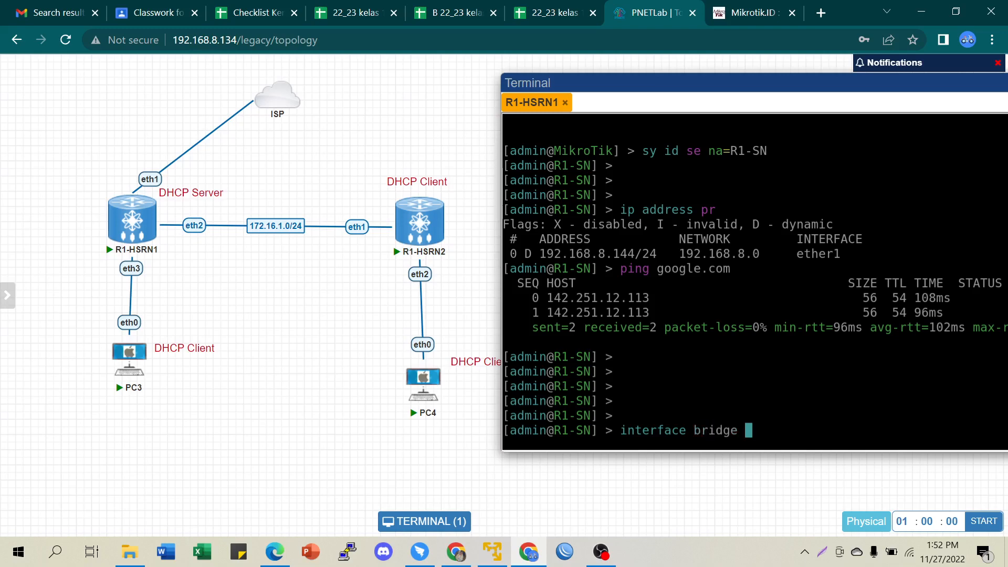
pyautogui.write('add name=')
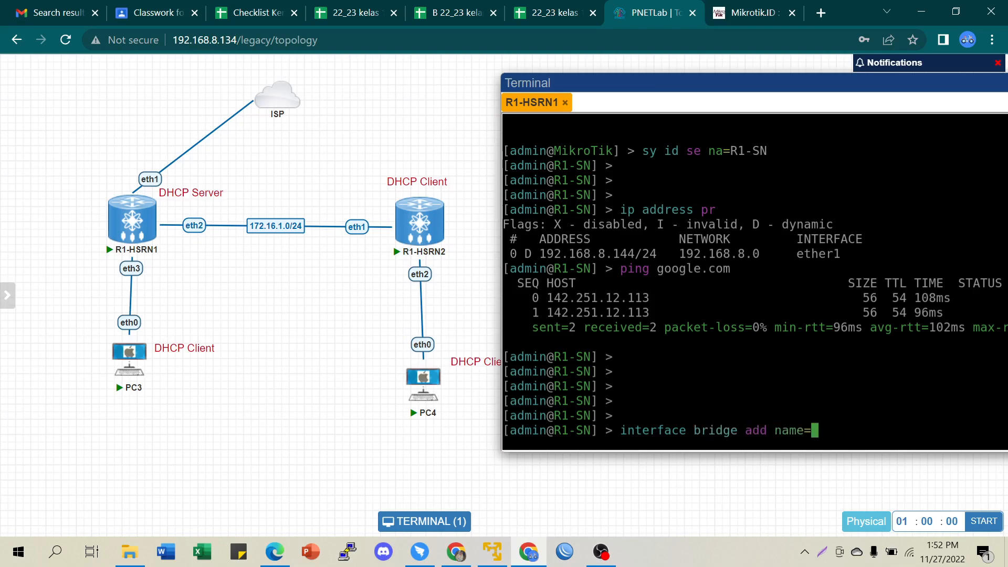
pyautogui.write('bridge1')
pyautogui.press('Return')
pyautogui.press('Return')
pyautogui.press('Return')
pyautogui.press('Return')
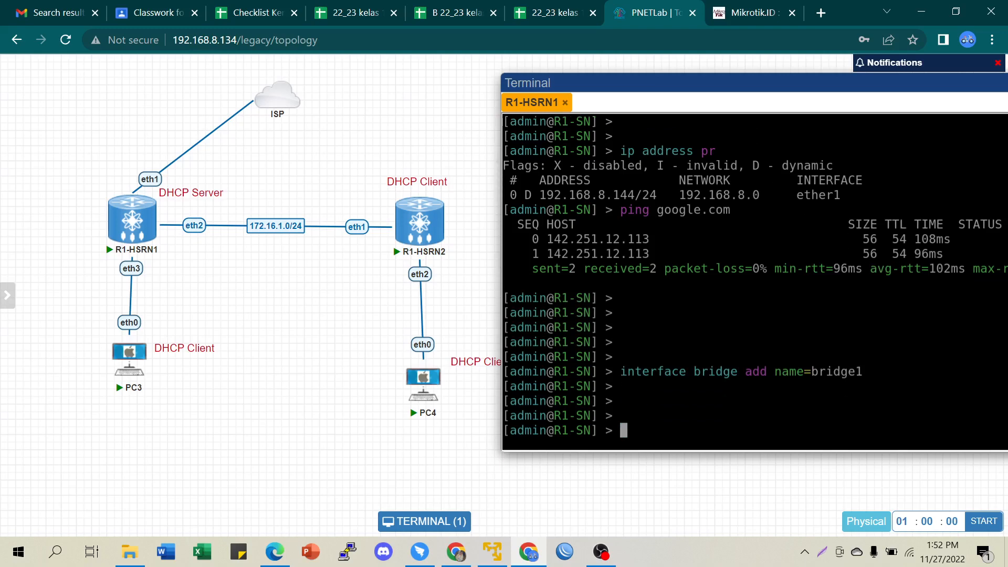
pyautogui.write('i')
pyautogui.press('BackSpace')
pyautogui.moveTo(804, 371); pyautogui.dragTo(870, 372)
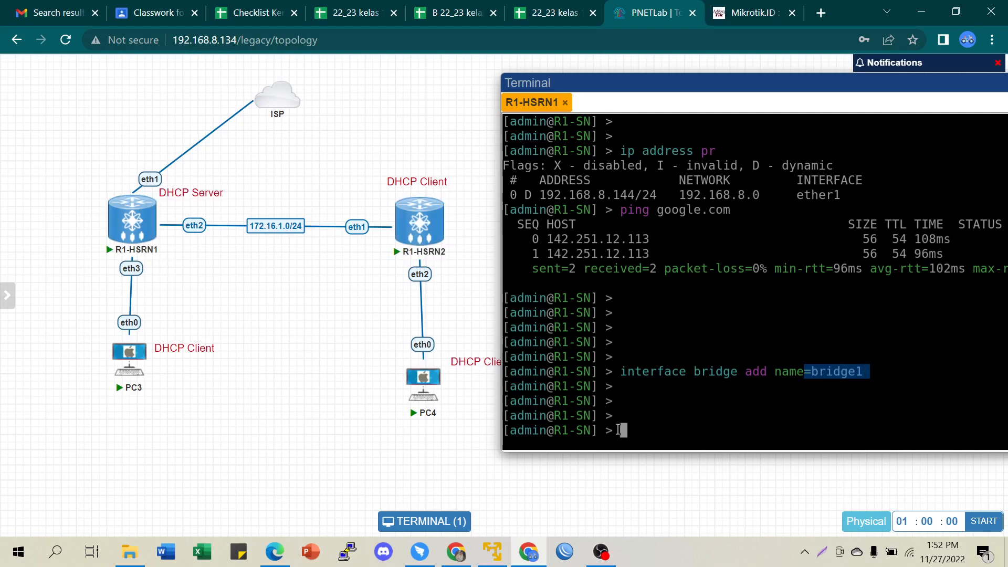
pyautogui.click(691, 442)
# - Add ether2 as a port of bridge1
pyautogui.write('interface bridge p')
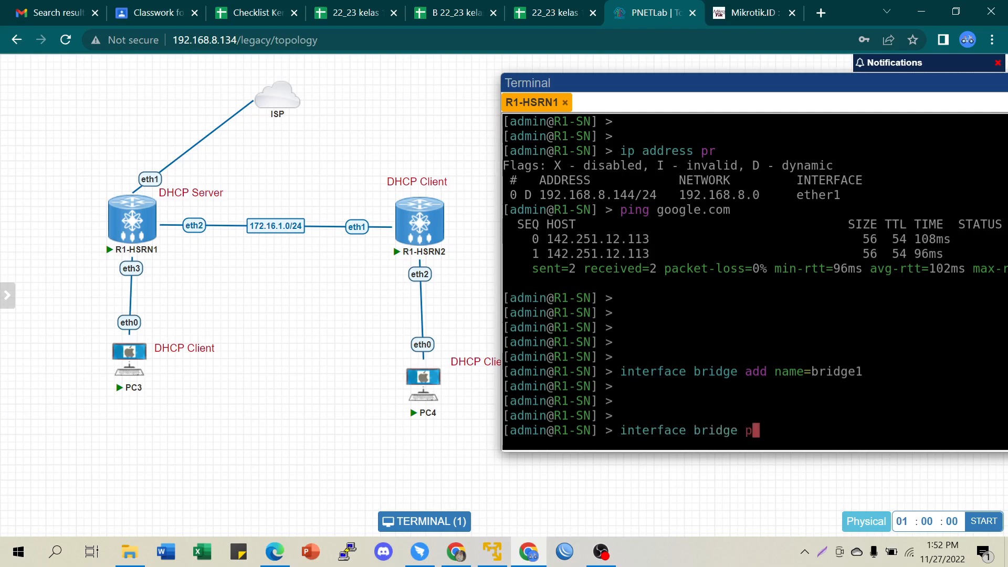
pyautogui.write('ort add nam')
pyautogui.press('BackSpace')
pyautogui.press('BackSpace')
pyautogui.press('BackSpace')
pyautogui.write('br')
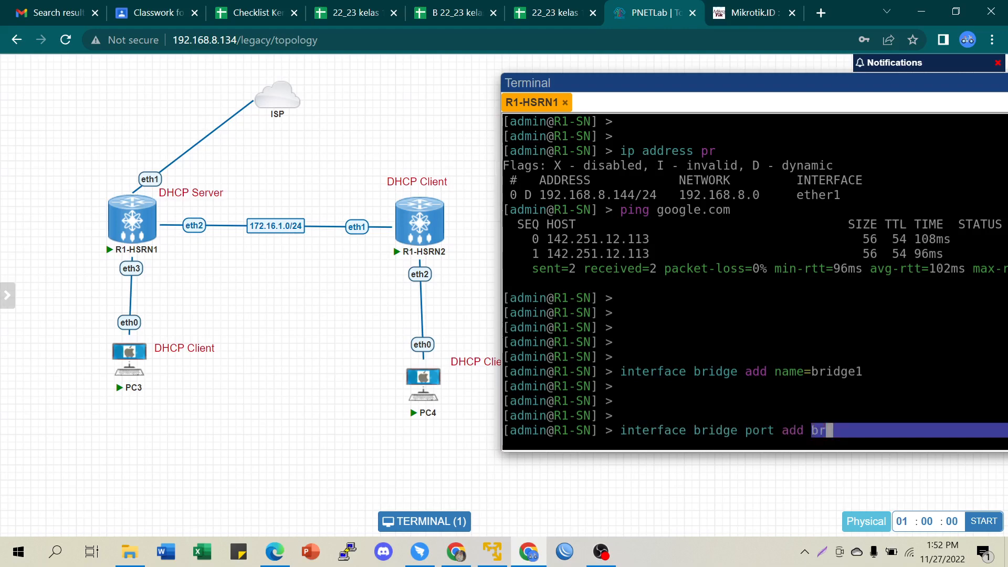
pyautogui.write('idge=b')
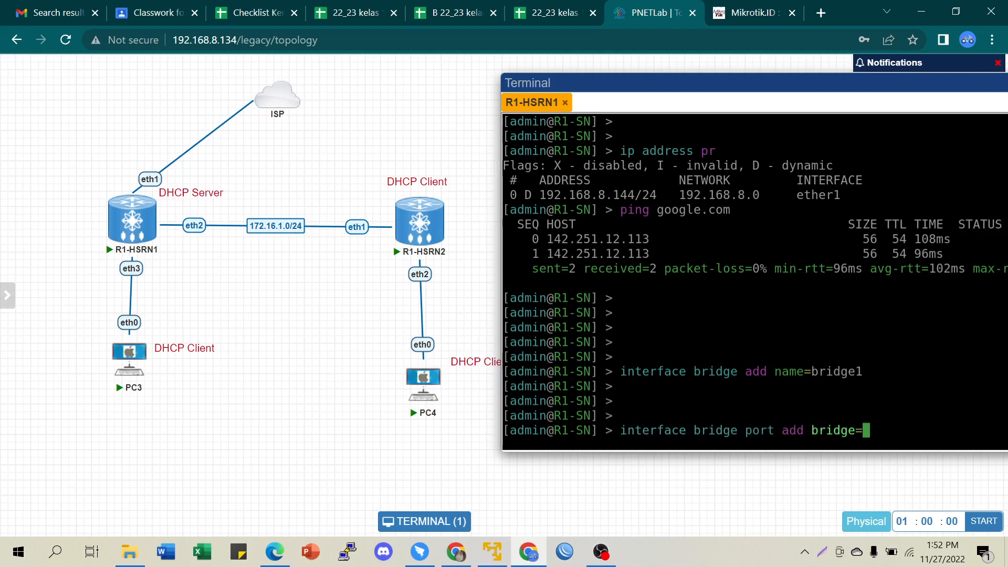
pyautogui.press('Tab')
pyautogui.write('inter')
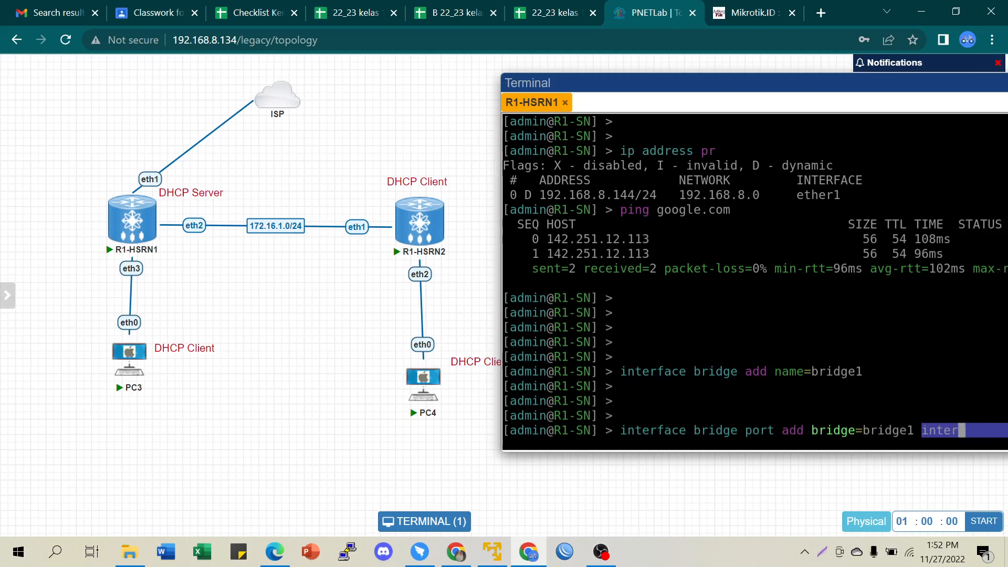
pyautogui.press('Tab')
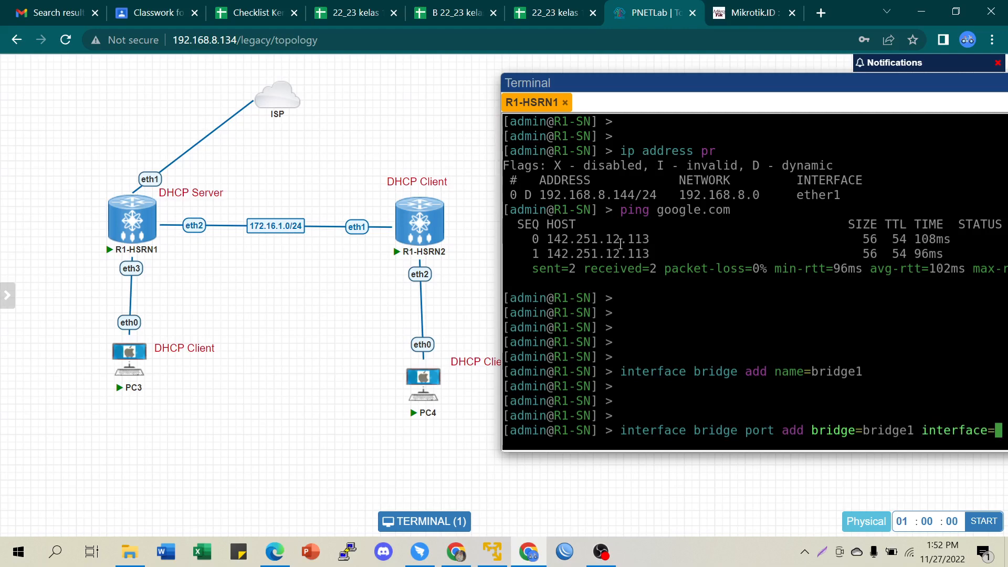
pyautogui.moveTo(749, 81); pyautogui.dragTo(705, 79)
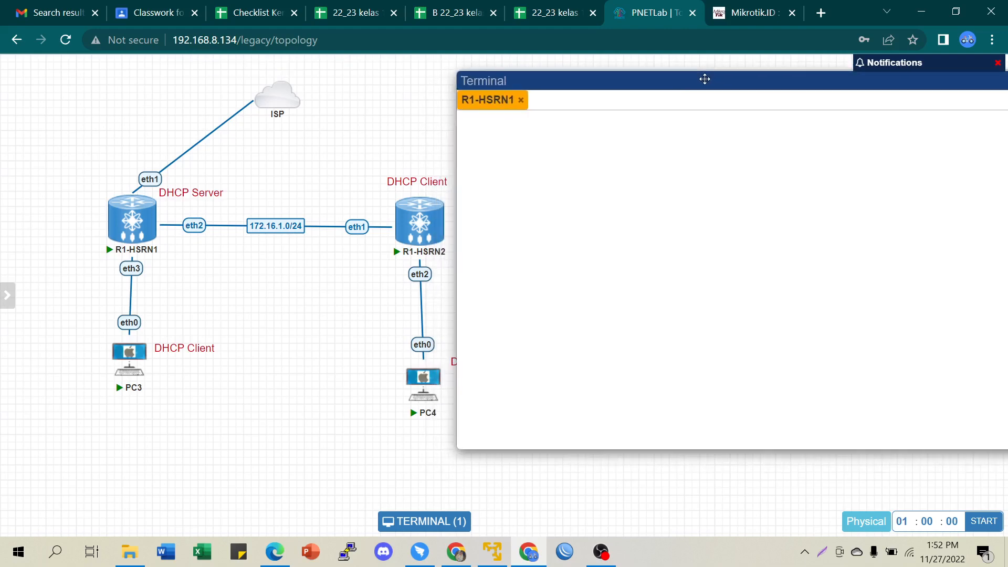
pyautogui.write('ether2')
pyautogui.press('Return')
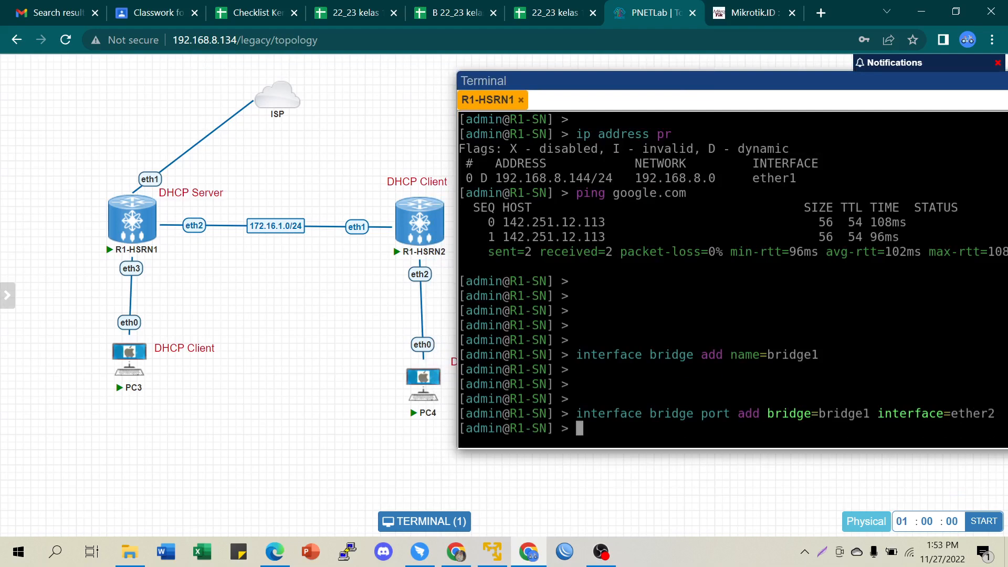
# - Add ether3 as a second port of bridge1
pyautogui.press('Up')
pyautogui.press('BackSpace')
pyautogui.write('3')
pyautogui.press('Return')
pyautogui.press('Return')
pyautogui.press('Return')
pyautogui.press('Return')
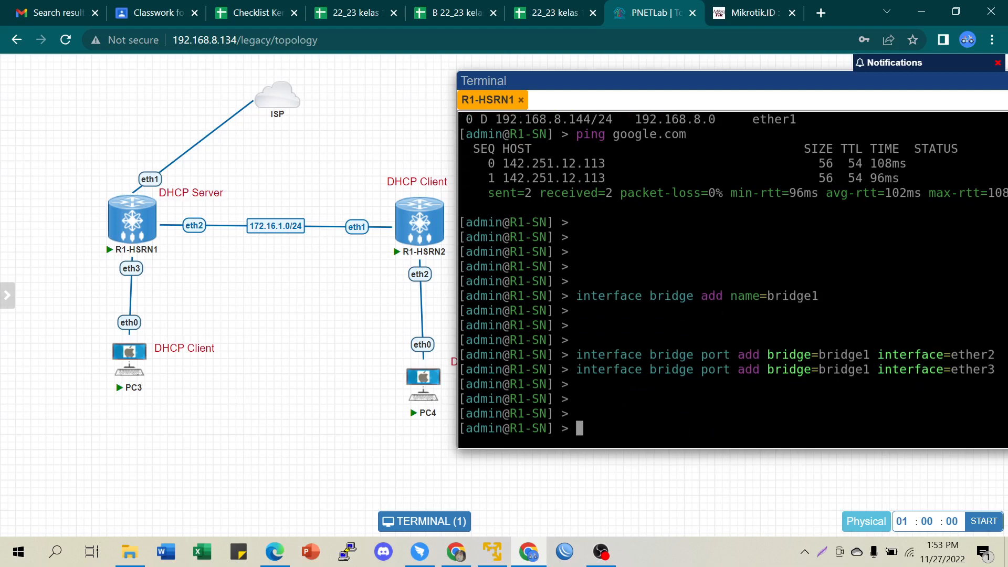
pyautogui.write('interface ')
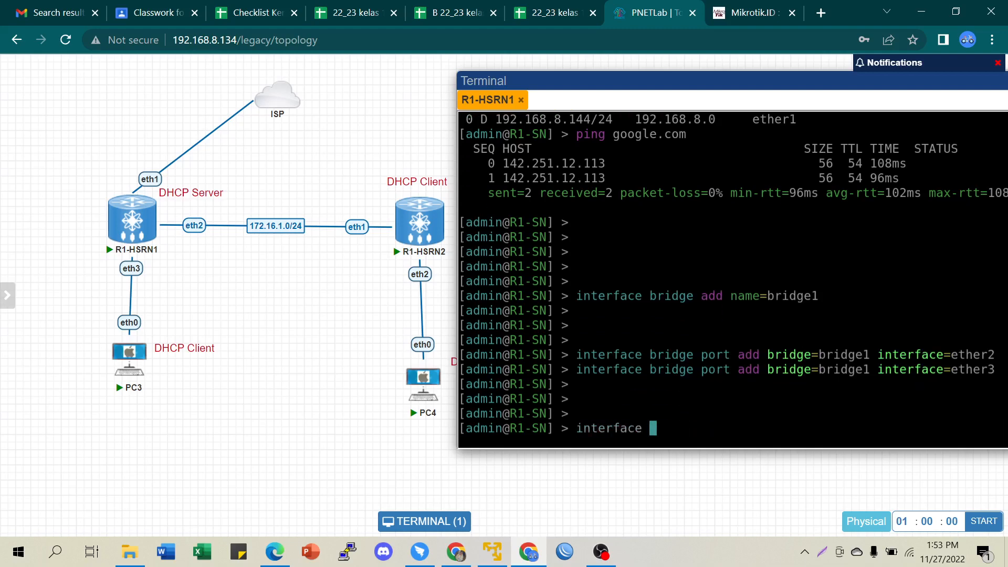
pyautogui.write('bridge pr')
# - List the bridges and confirm bridge1 is running
pyautogui.press('Return')
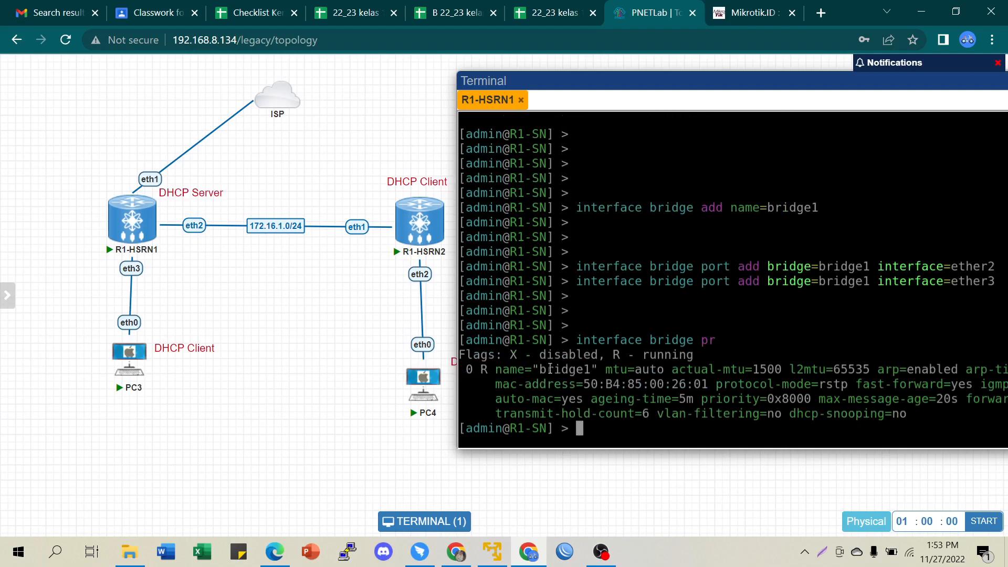
pyautogui.moveTo(475, 369); pyautogui.dragTo(585, 367)
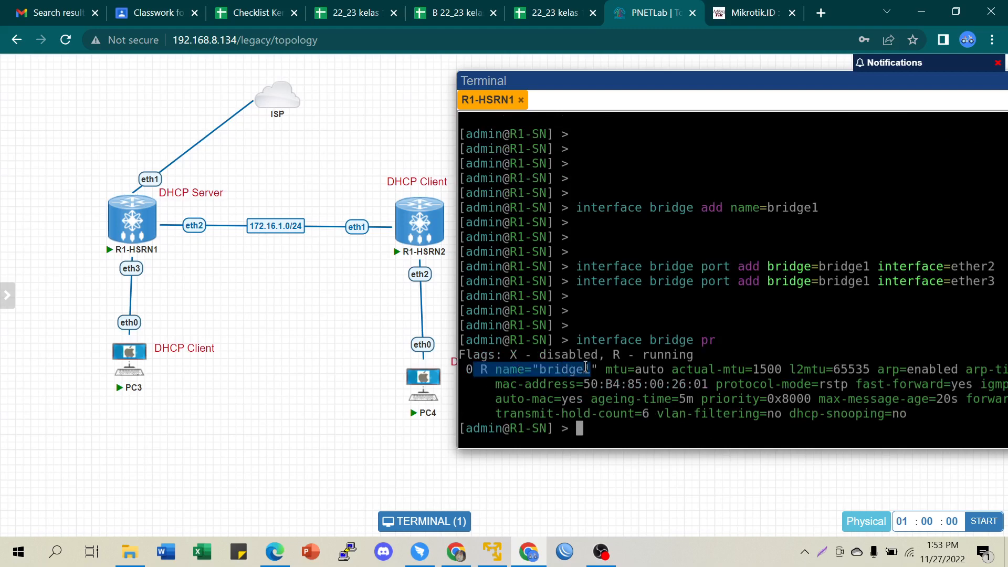
pyautogui.click(655, 429)
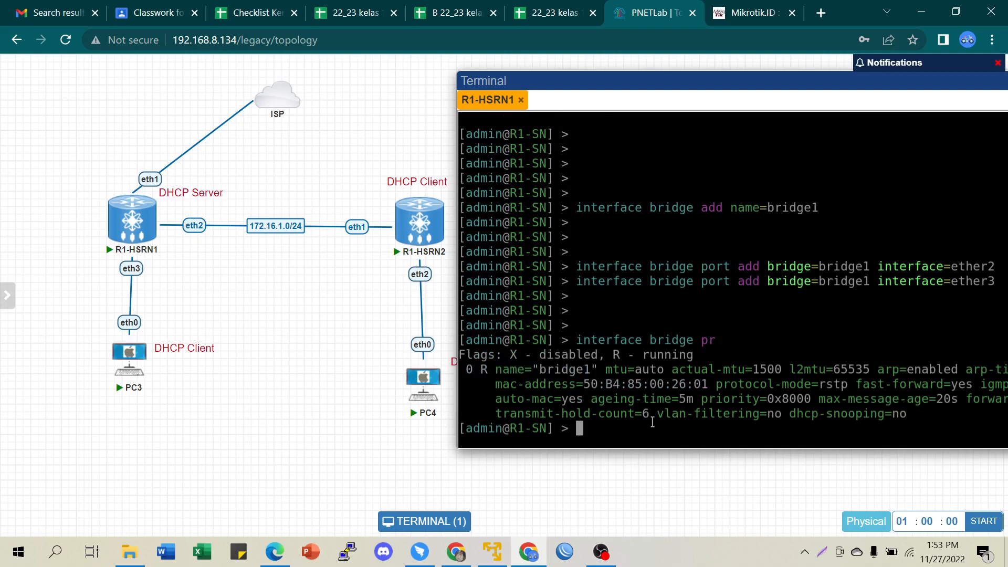
pyautogui.press('Return')
pyautogui.press('Return')
# - List bridge ports and confirm ether2 and ether3 both belong to bridge1
pyautogui.press('Up')
pyautogui.press('BackSpace')
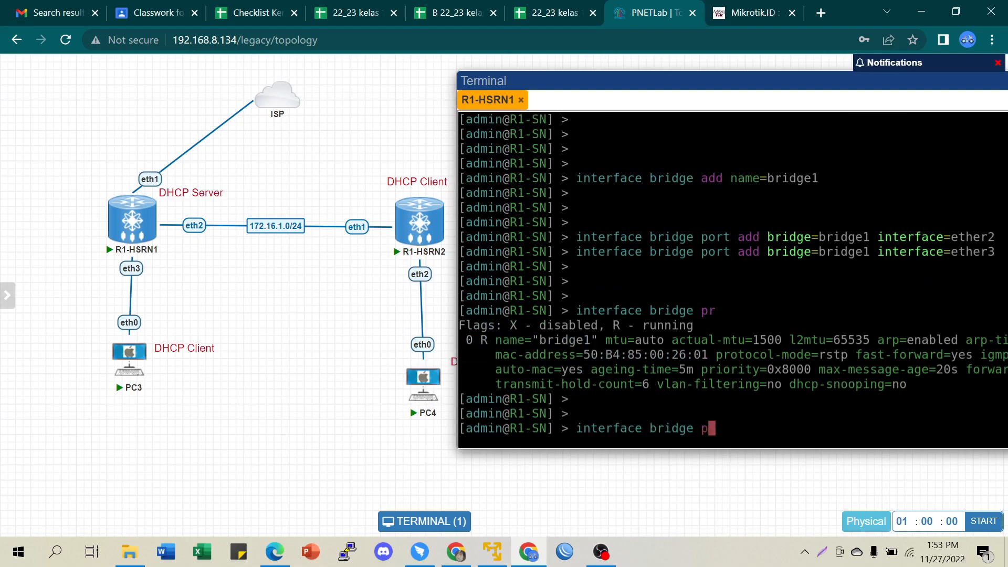
pyautogui.write('ortpr')
pyautogui.press('Return')
pyautogui.press('Up')
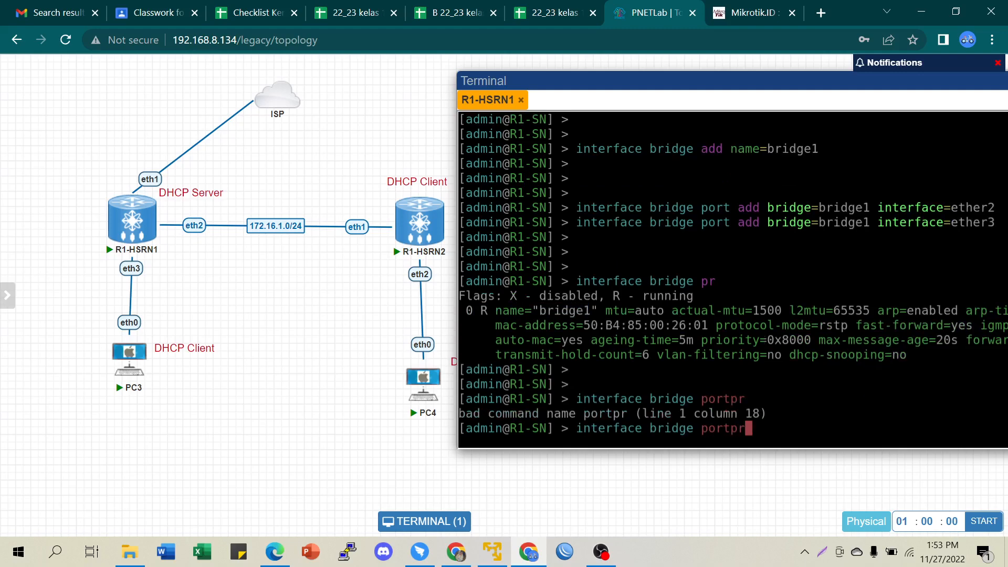
pyautogui.press('BackSpace')
pyautogui.press('BackSpace')
pyautogui.write('pr')
pyautogui.press('Return')
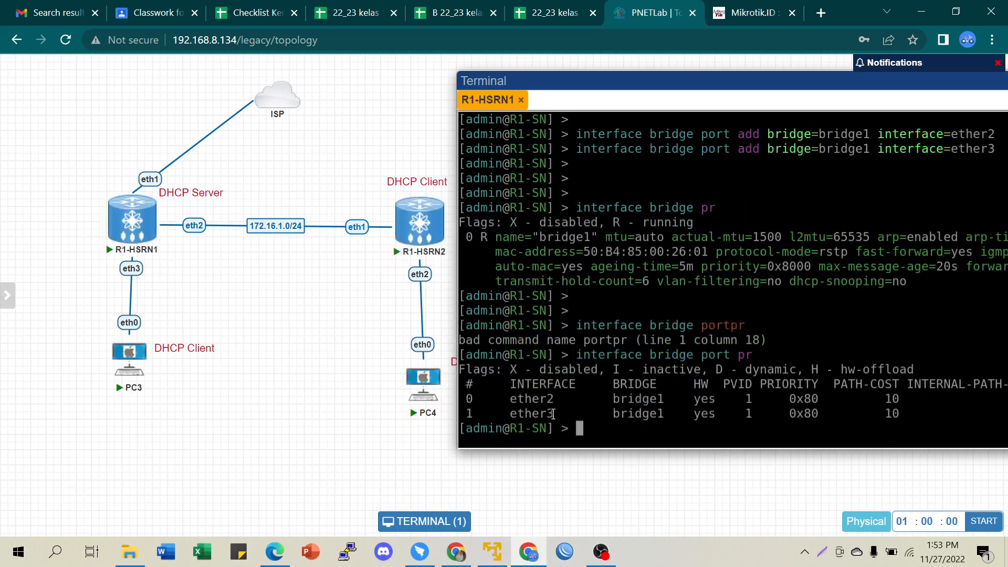
pyautogui.moveTo(615, 398); pyautogui.dragTo(684, 420)
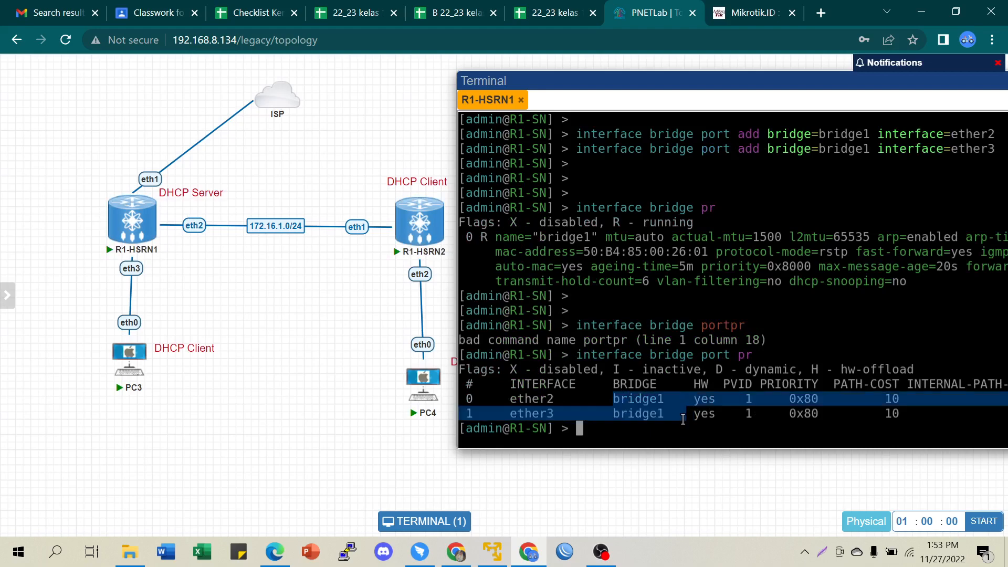
pyautogui.click(676, 413)
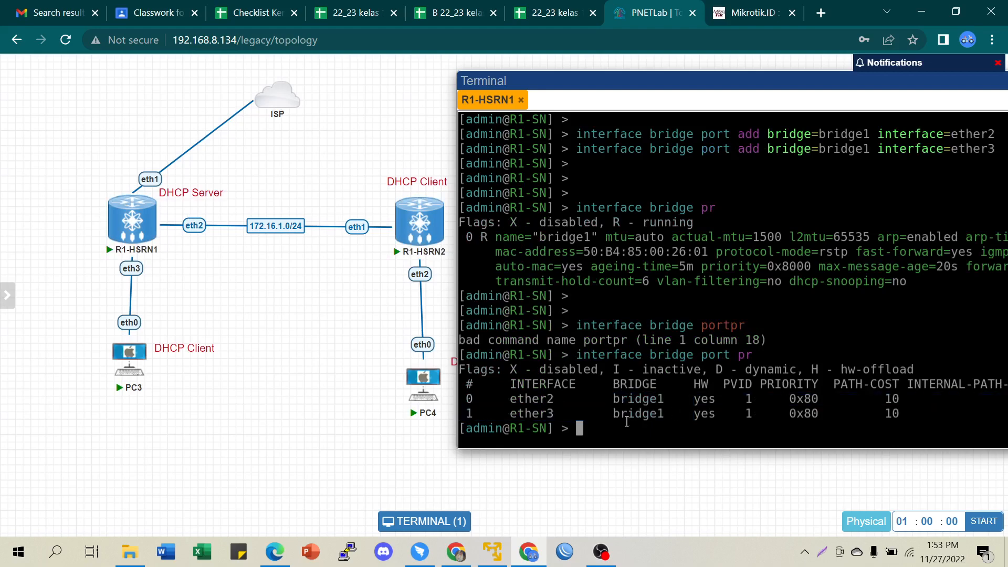
pyautogui.press('Return')
pyautogui.press('Return')
pyautogui.press('Return')
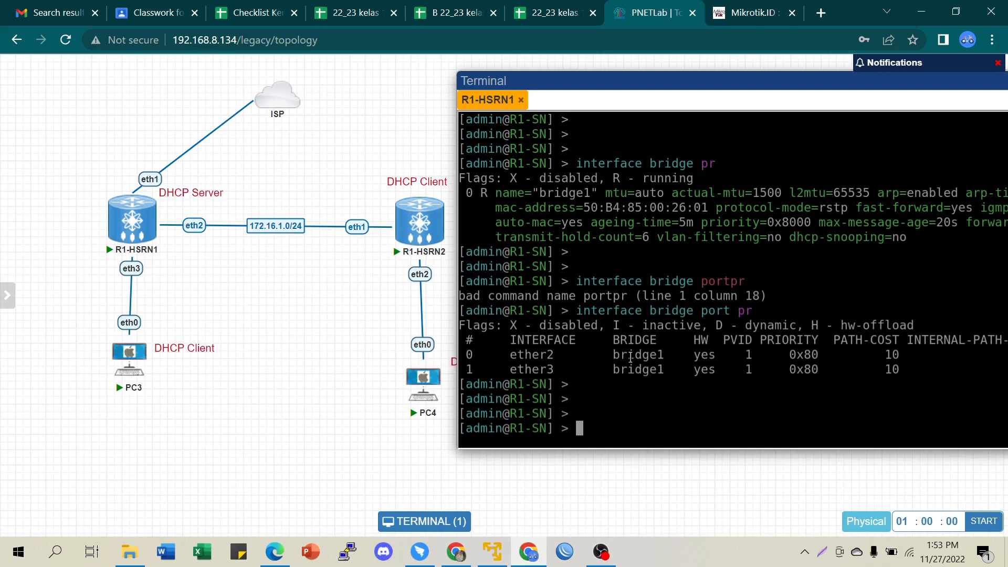
pyautogui.scroll(10, 625, 362)
pyautogui.scroll(-10, 640, 347)
# - Assign address 172.16.1.1/24 to interface bridge1
pyautogui.write('ip address ')
pyautogui.write('pr')
pyautogui.write('ip a')
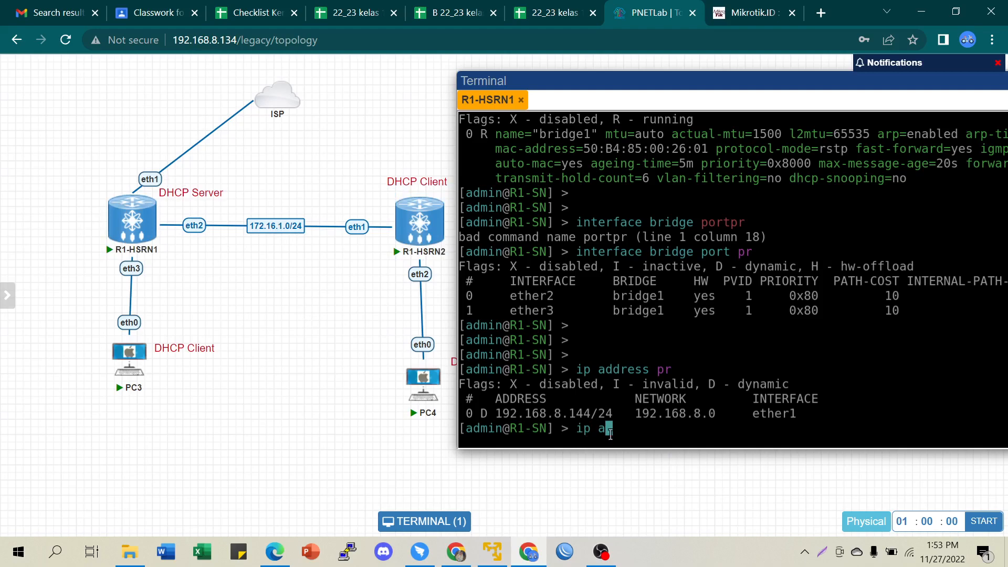
pyautogui.press('BackSpace')
pyautogui.press('BackSpace')
pyautogui.press('BackSpace')
pyautogui.press('BackSpace')
pyautogui.press('Return')
pyautogui.press('Return')
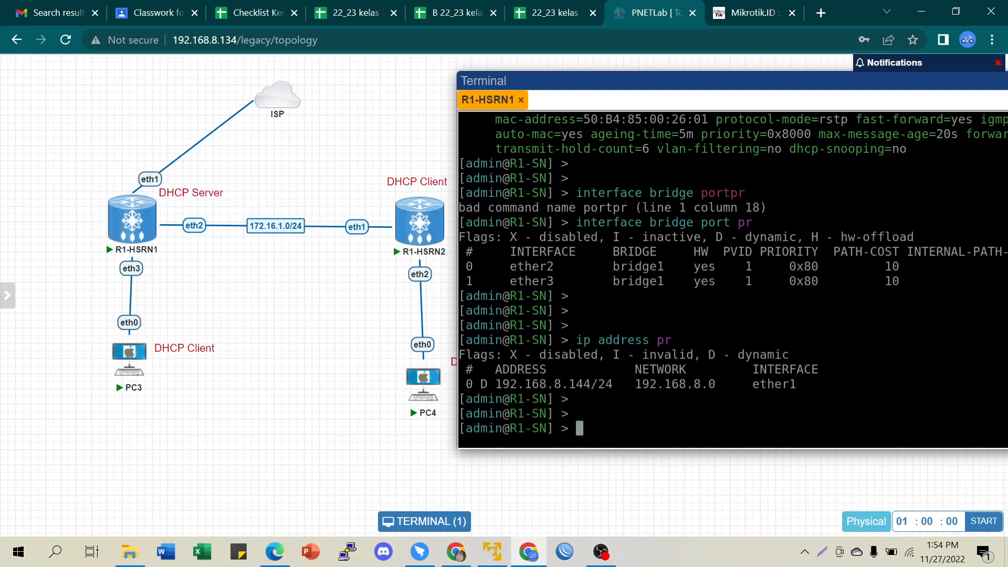
pyautogui.write('ip ad')
pyautogui.press('Tab')
pyautogui.write('add address=')
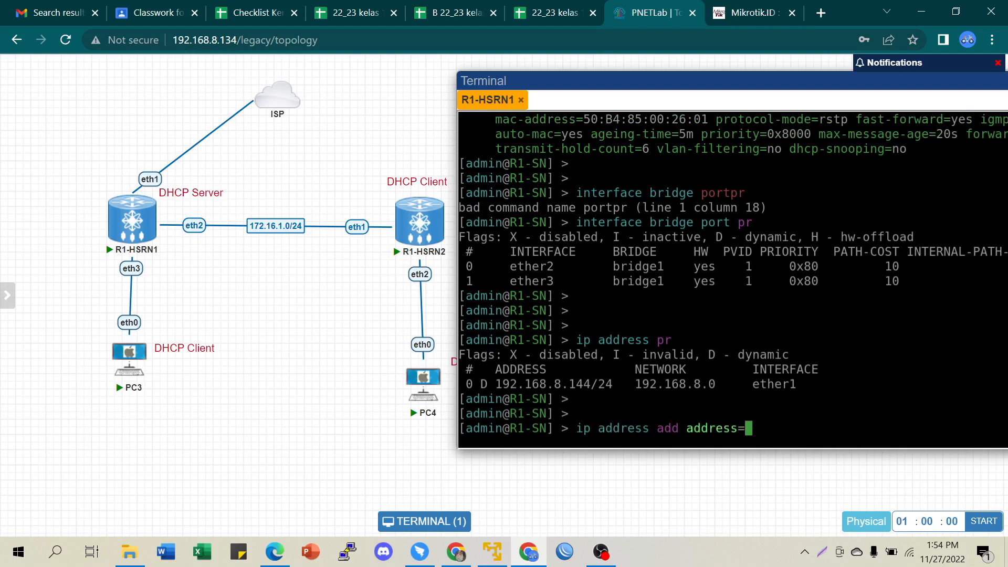
pyautogui.write('172.16.1.1/24 interface=')
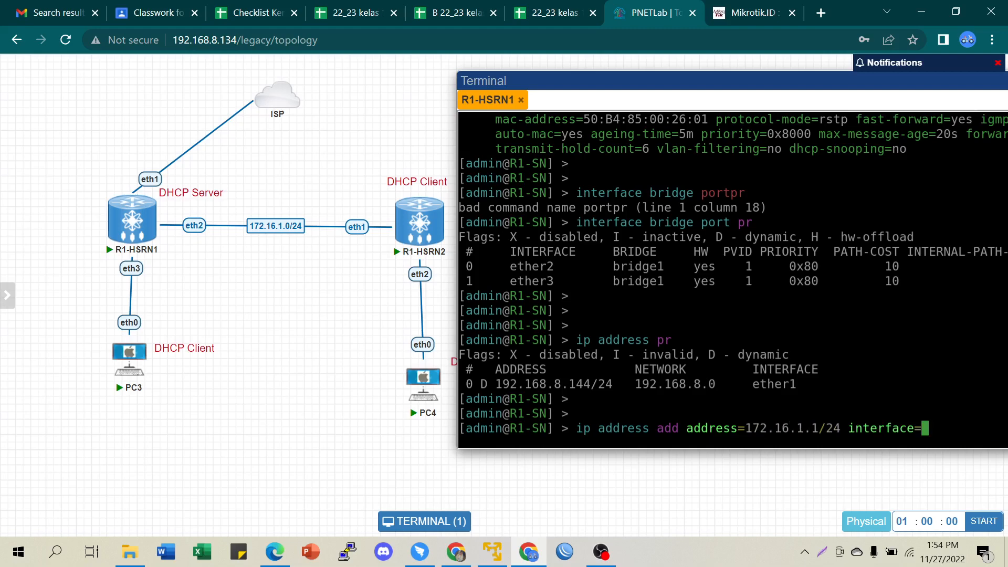
pyautogui.write('bridge1')
pyautogui.press('Return')
pyautogui.press('Return')
pyautogui.press('Return')
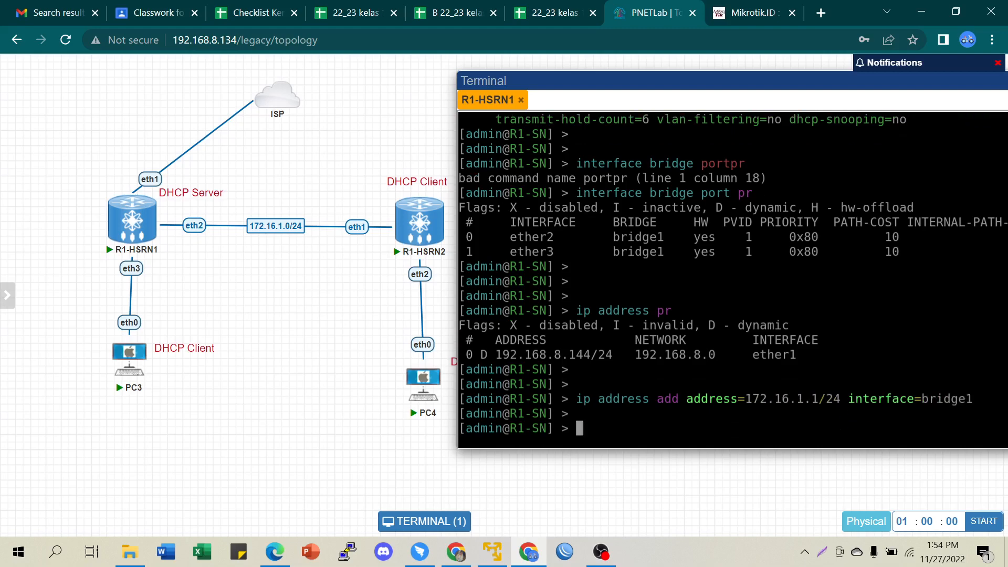
# - Print the IP addresses to confirm 172.16.1.1/24 on bridge1 alongside ether1
pyautogui.write('ip address pr')
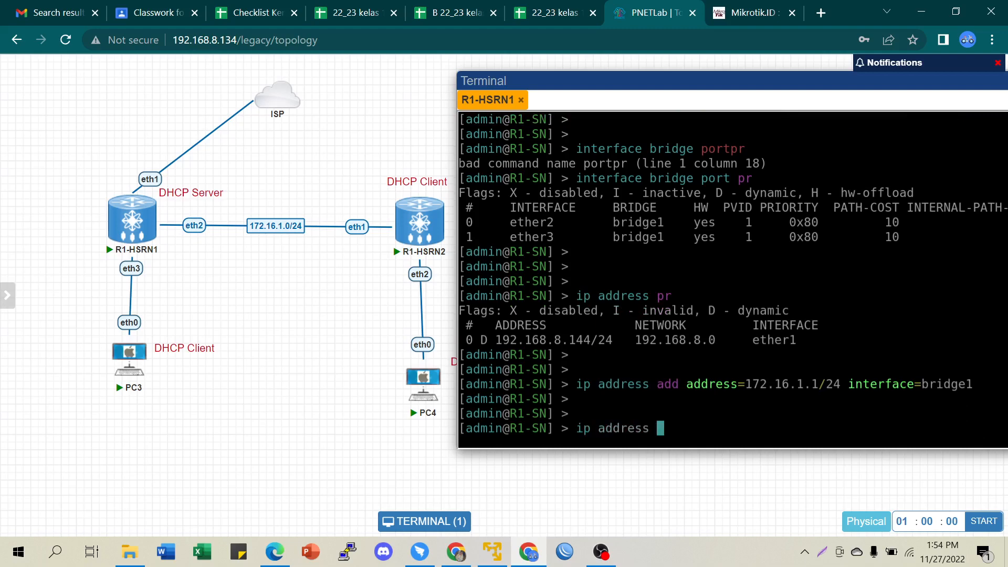
pyautogui.press('Return')
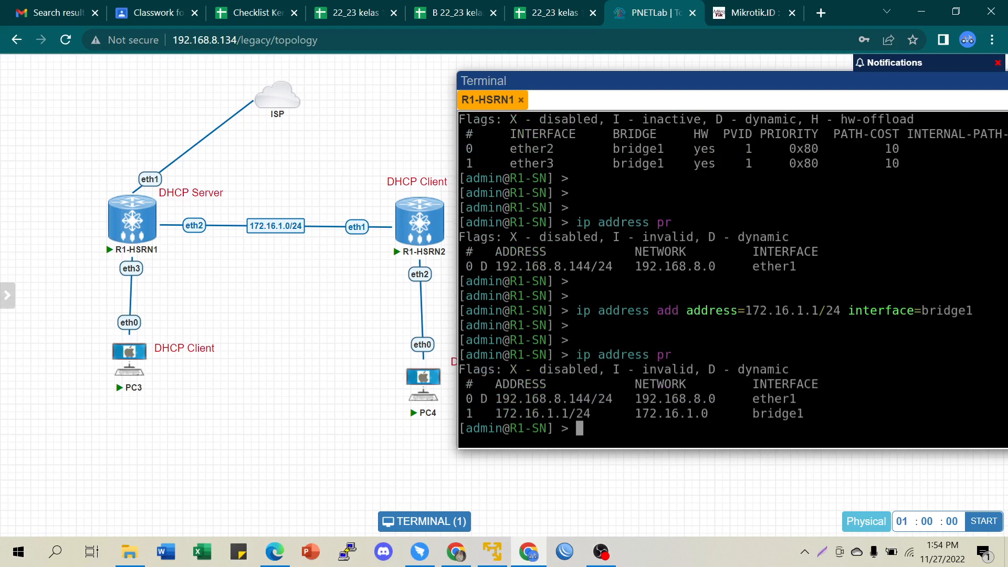
pyautogui.moveTo(511, 413); pyautogui.dragTo(793, 415)
pyautogui.moveTo(515, 147); pyautogui.dragTo(567, 165)
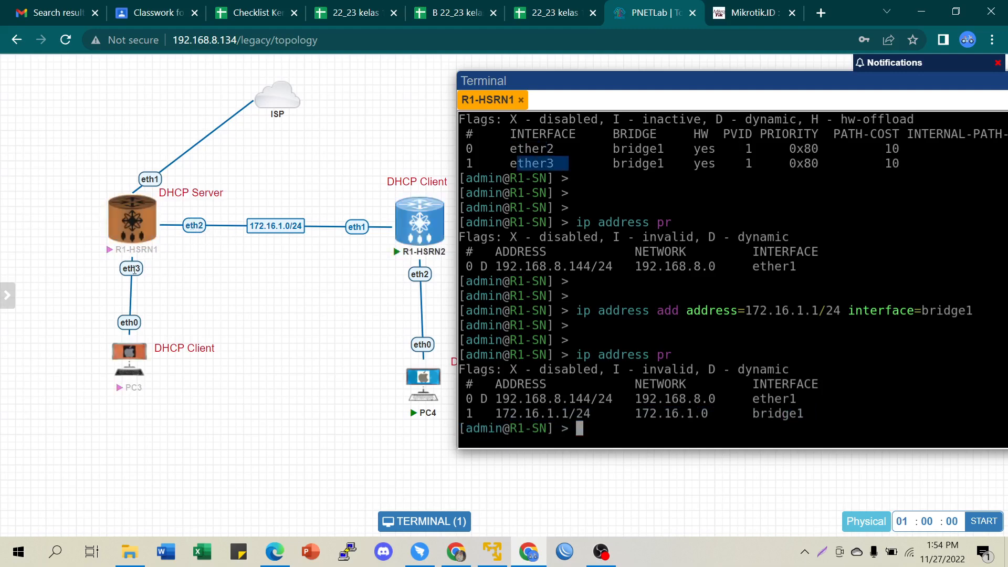
pyautogui.click(536, 400)
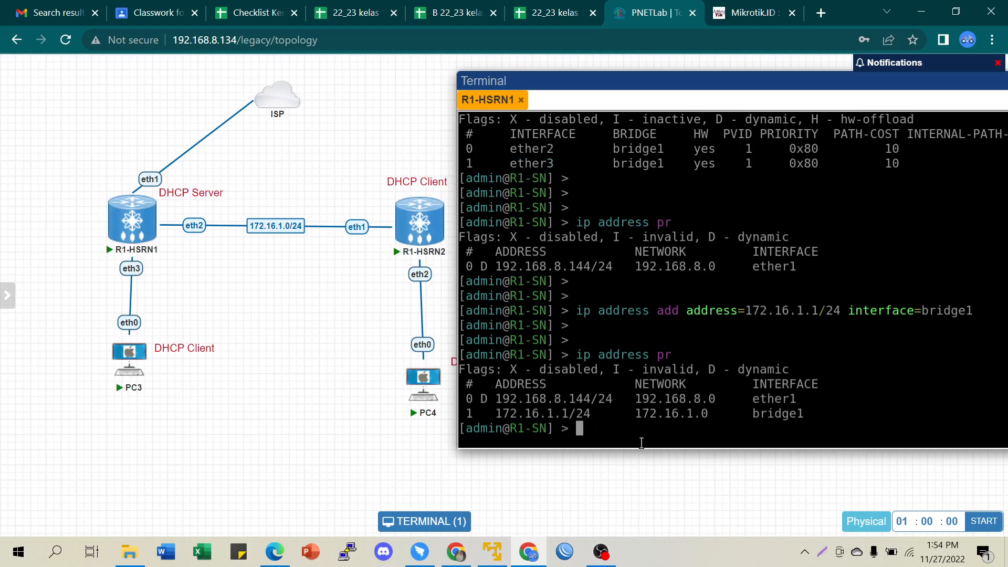
pyautogui.press('Return')
pyautogui.press('Return')
pyautogui.press('Return')
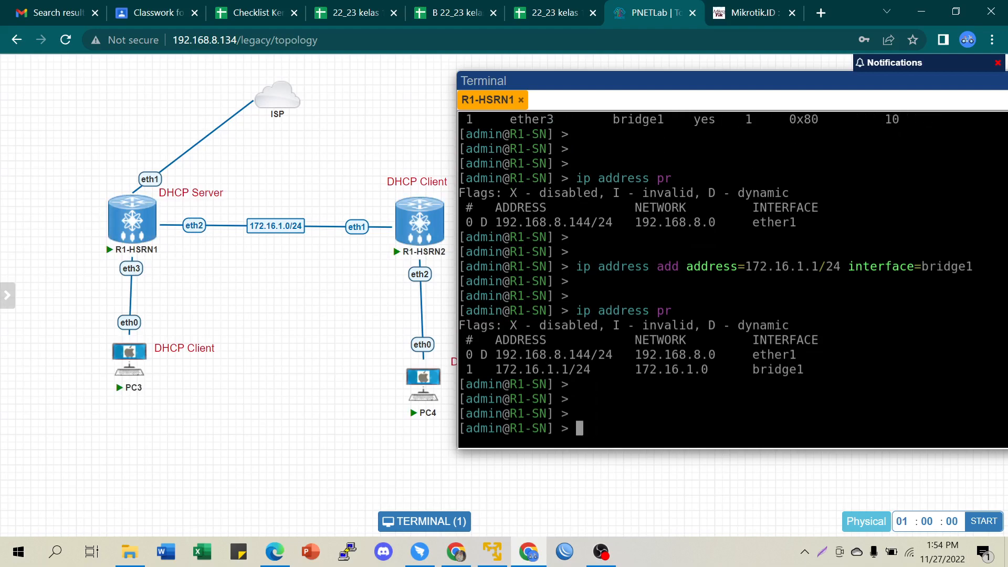
# - Nudge the DHCP Server label beside R1-HSRN1 and hide the console window
pyautogui.moveTo(202, 193); pyautogui.dragTo(209, 197)
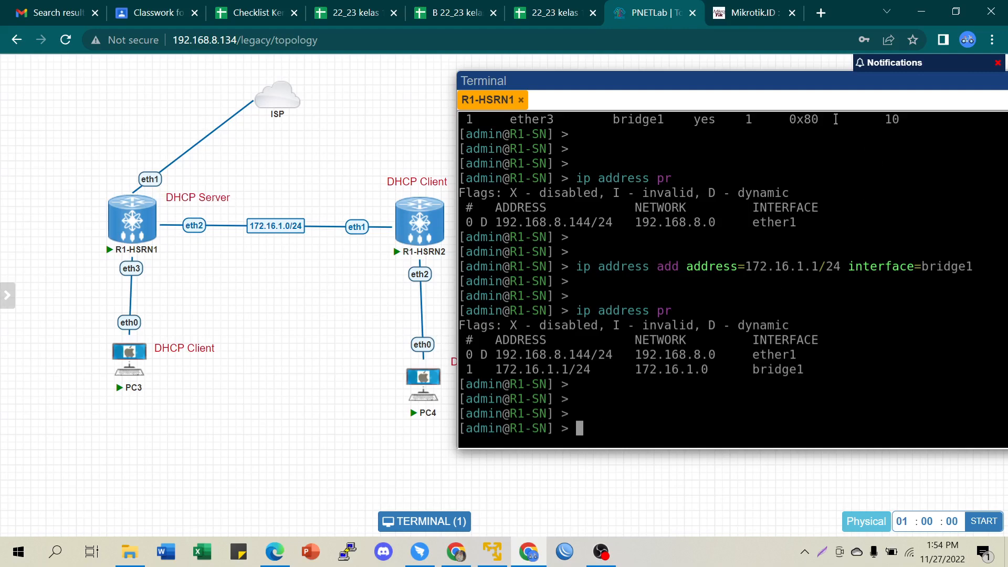
pyautogui.moveTo(755, 81); pyautogui.dragTo(654, 100)
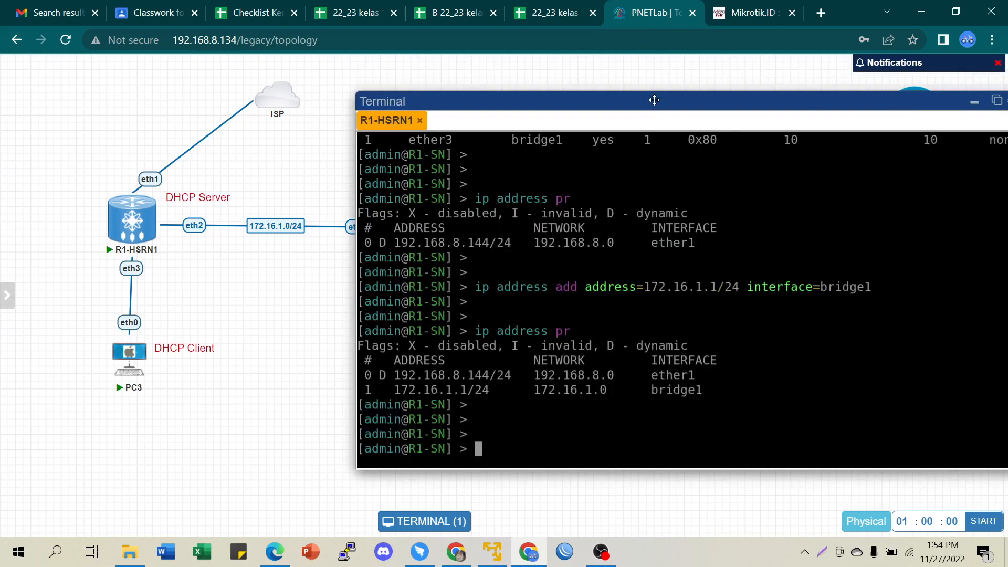
pyautogui.click(974, 105)
# - Add a red 'Create Bride 2 Router' text note in Lucida Sans Unicode font
pyautogui.rightClick(622, 235)
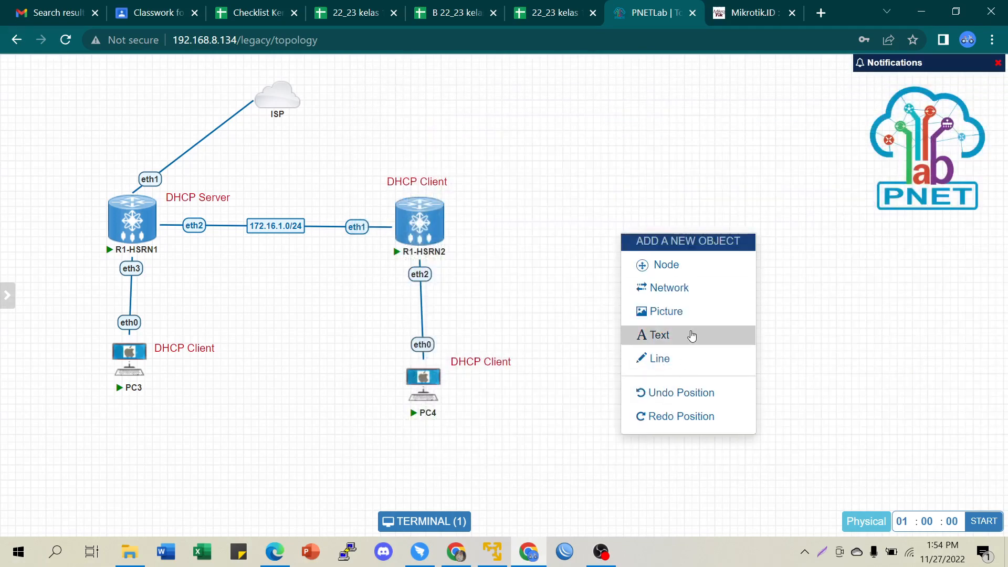
pyautogui.click(678, 339)
pyautogui.click(691, 353)
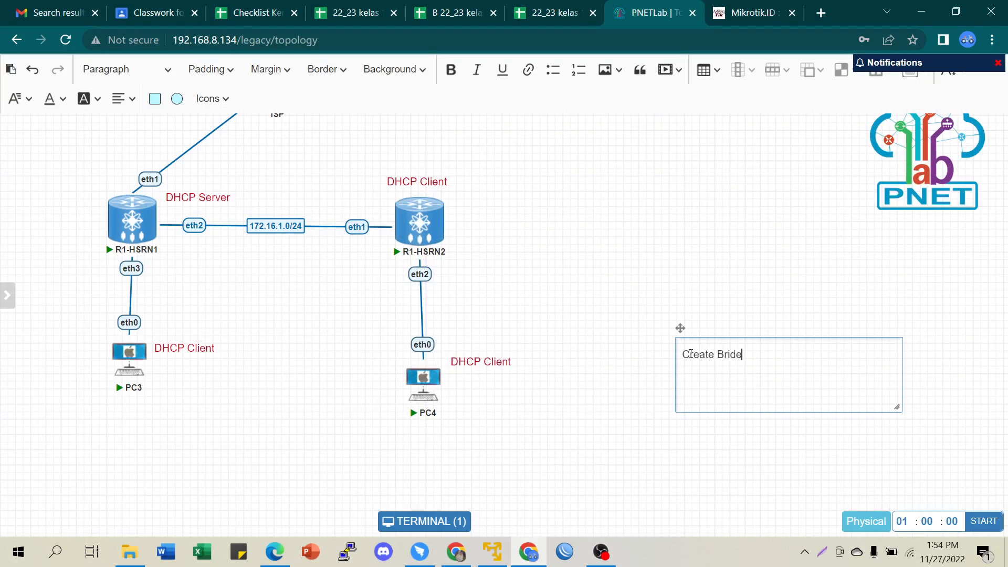
pyautogui.write('Create Bride 2 Router')
pyautogui.moveTo(793, 358); pyautogui.dragTo(637, 330)
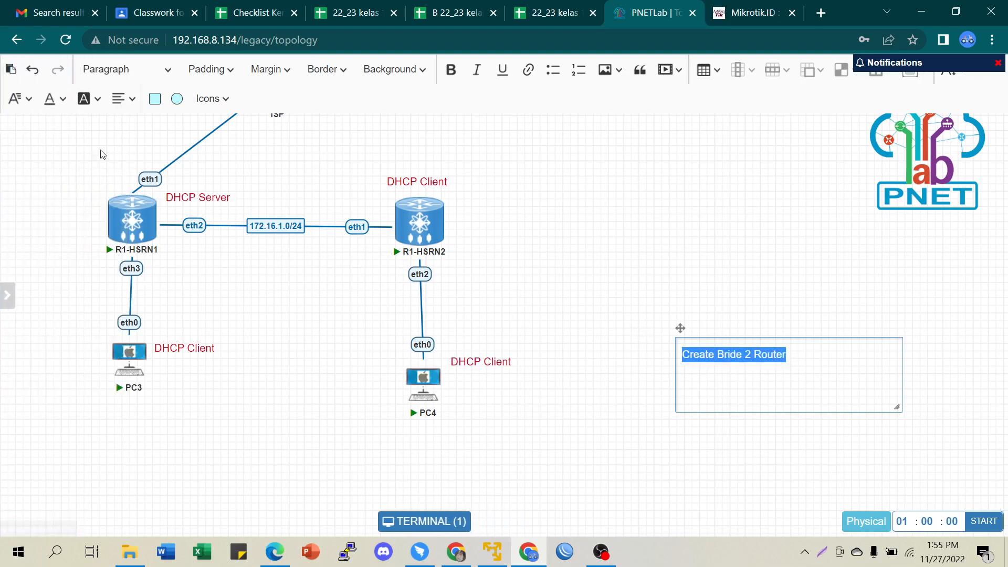
pyautogui.click(17, 98)
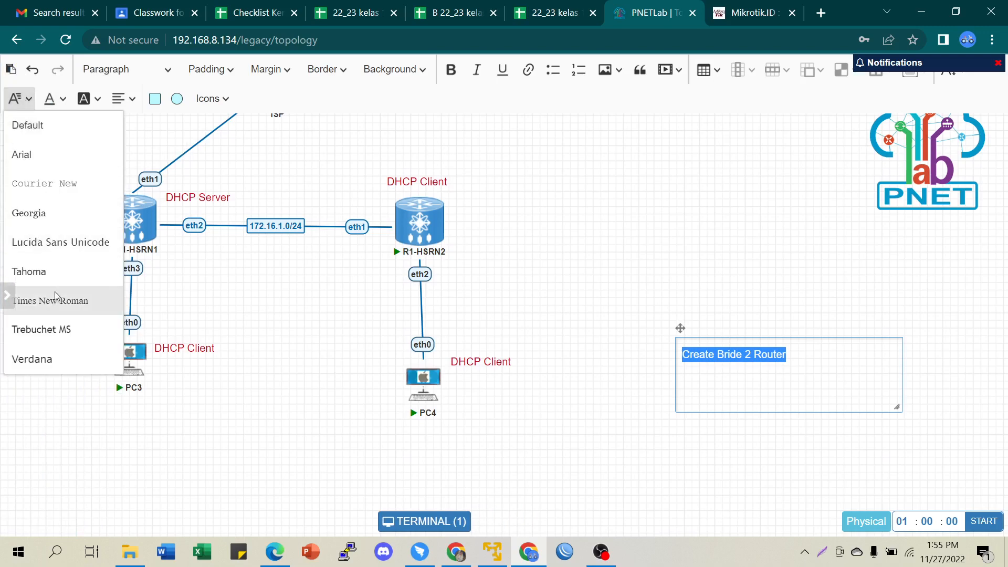
pyautogui.click(55, 243)
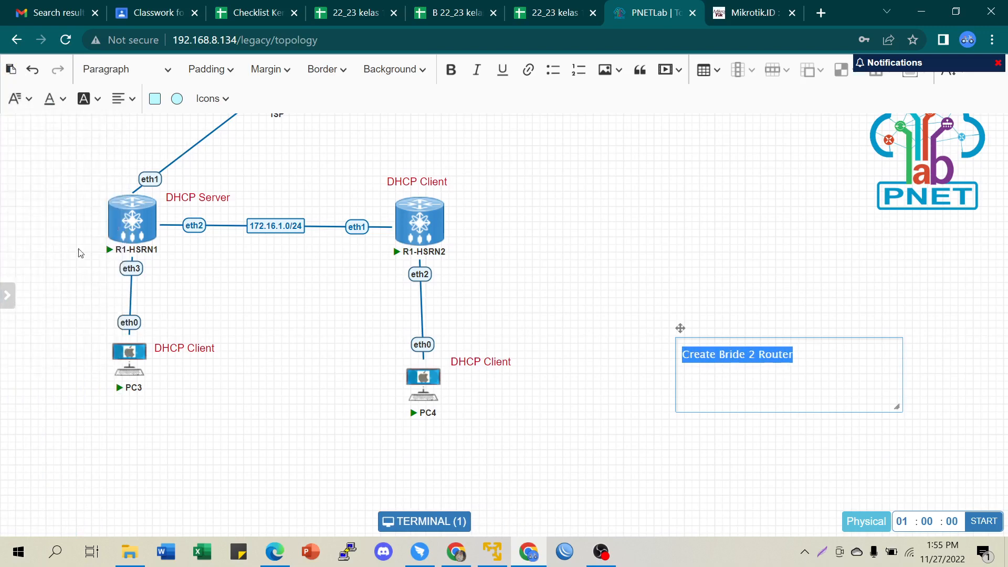
pyautogui.click(62, 102)
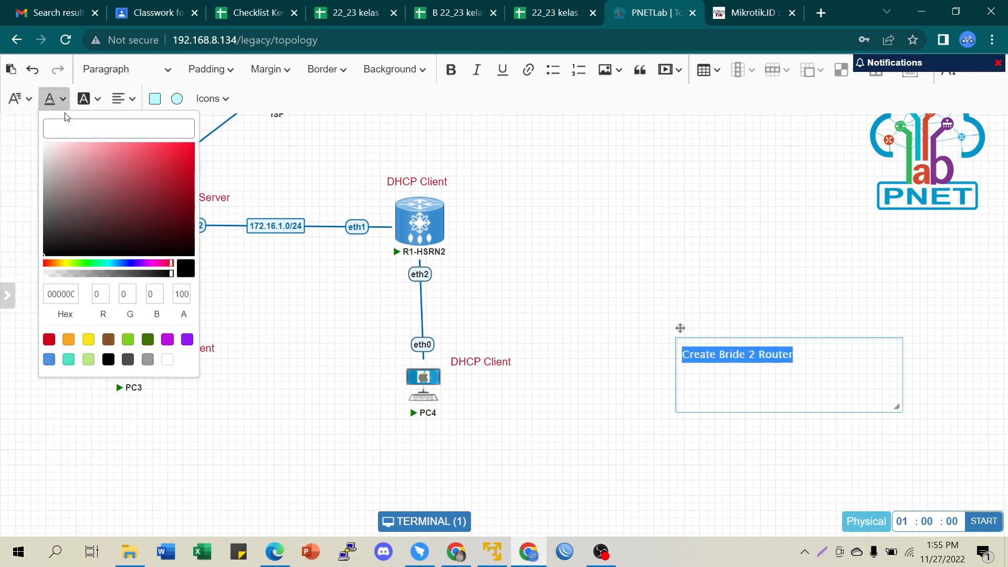
pyautogui.click(48, 339)
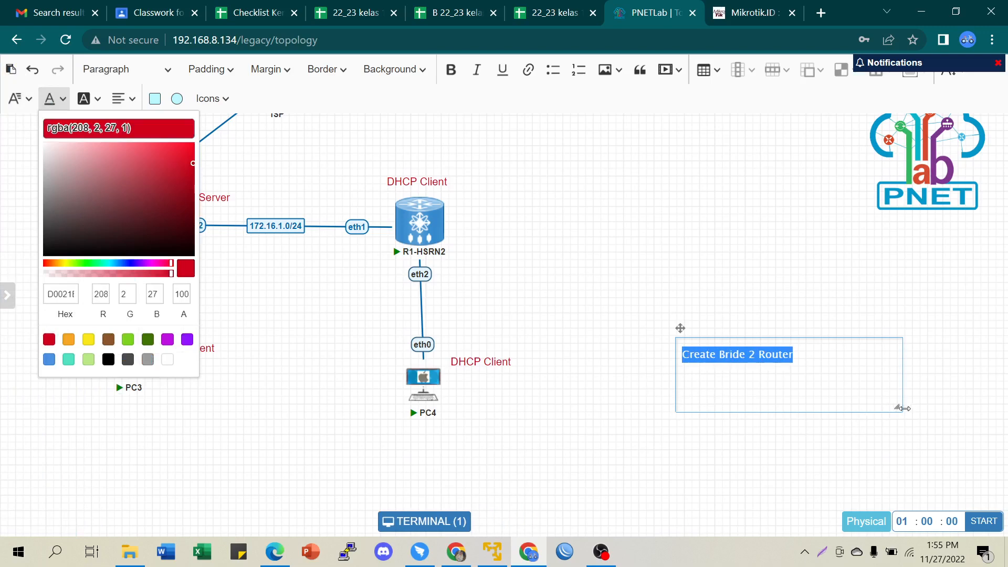
pyautogui.moveTo(899, 409); pyautogui.dragTo(851, 368)
pyautogui.click(782, 418)
# - Move the note just below the ISP cloud and recolour it purple
pyautogui.moveTo(703, 341); pyautogui.dragTo(290, 159)
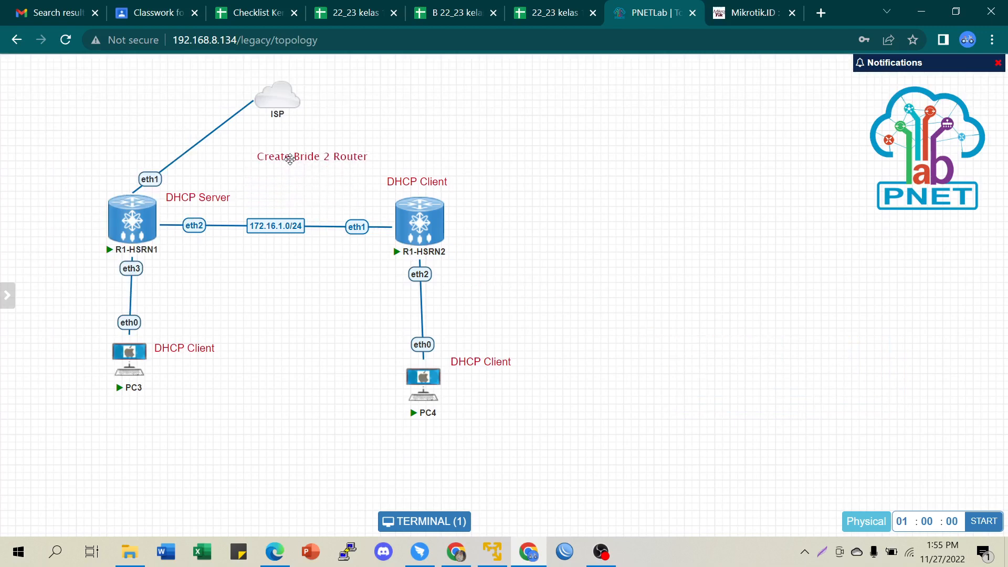
pyautogui.doubleClick(296, 157)
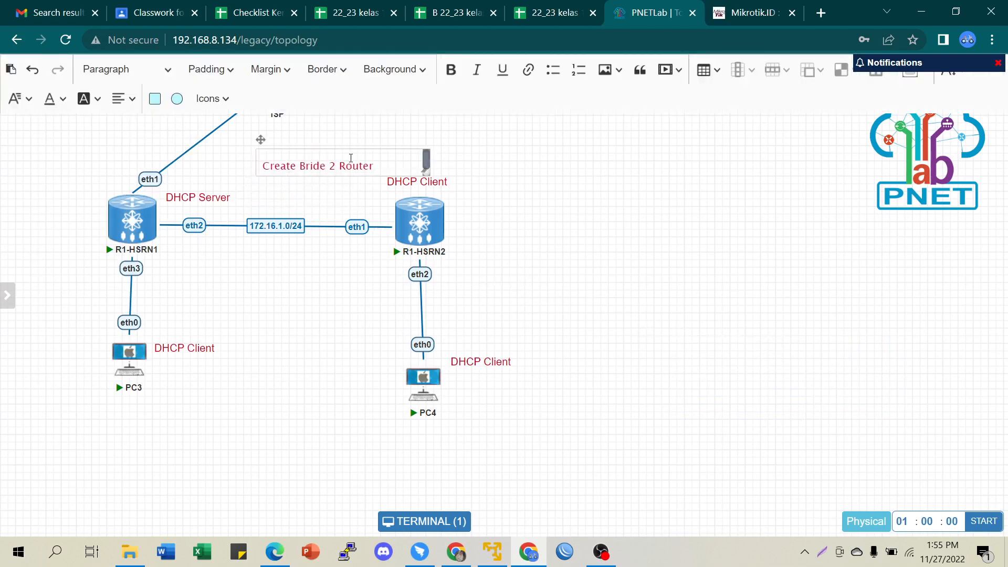
pyautogui.moveTo(378, 171); pyautogui.dragTo(241, 172)
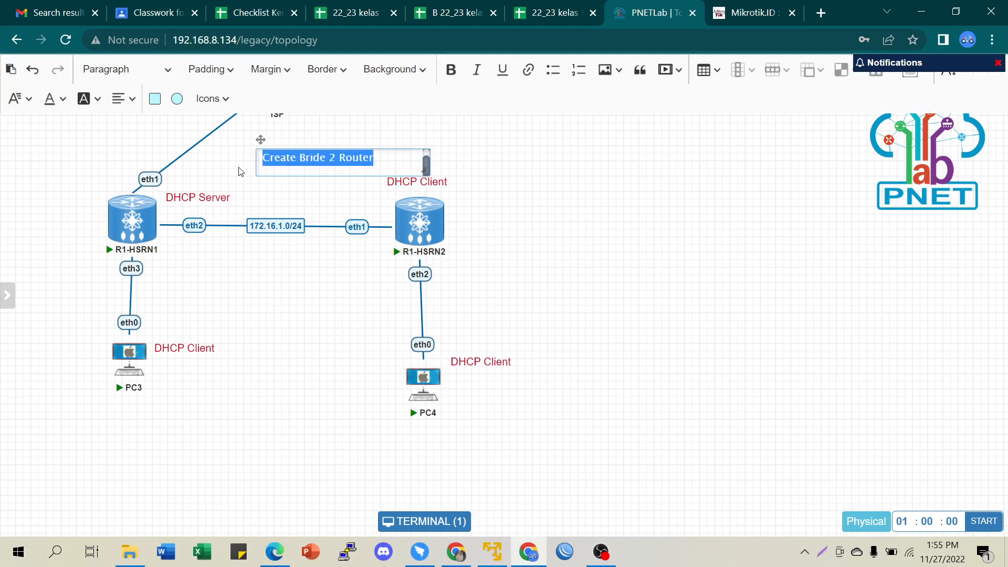
pyautogui.click(53, 99)
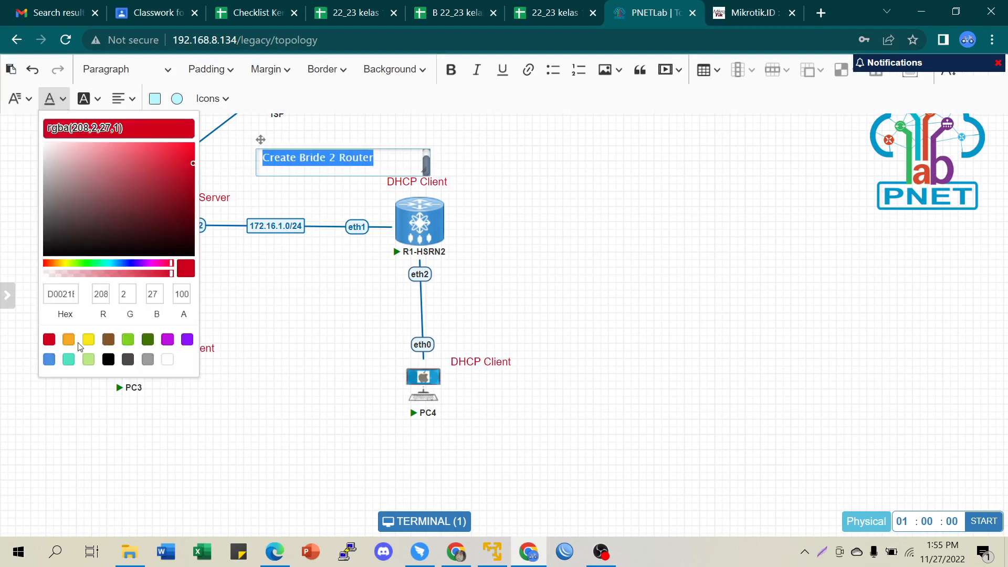
pyautogui.click(167, 340)
pyautogui.click(691, 228)
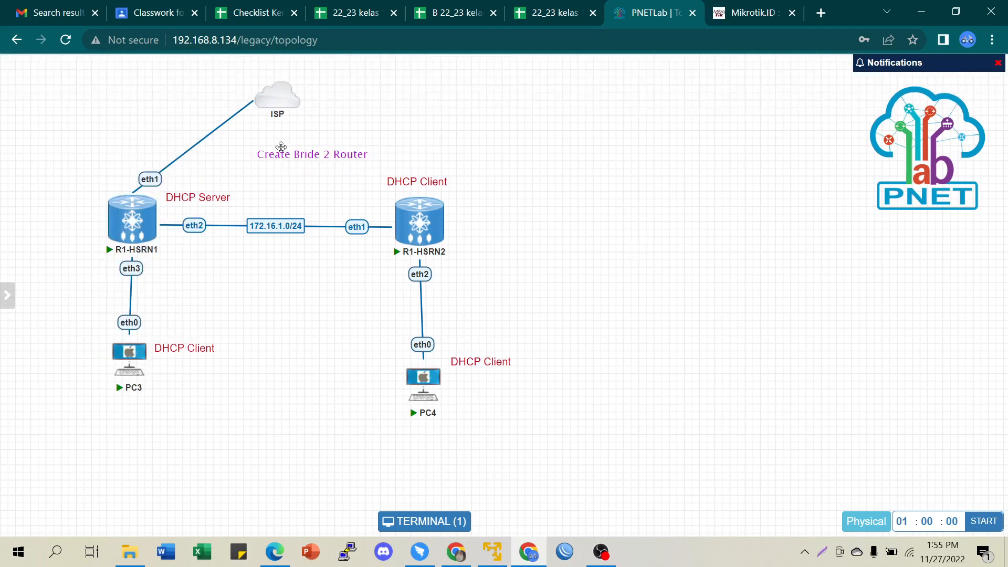
pyautogui.moveTo(305, 161)
pyautogui.mouseDown()
pyautogui.moveTo(295, 149)
pyautogui.moveTo(308, 153)
pyautogui.mouseUp()
# - Add a text box right of R1-HSRN2 with a 'Created by' credit line naming the author and credentials
pyautogui.rightClick(669, 268)
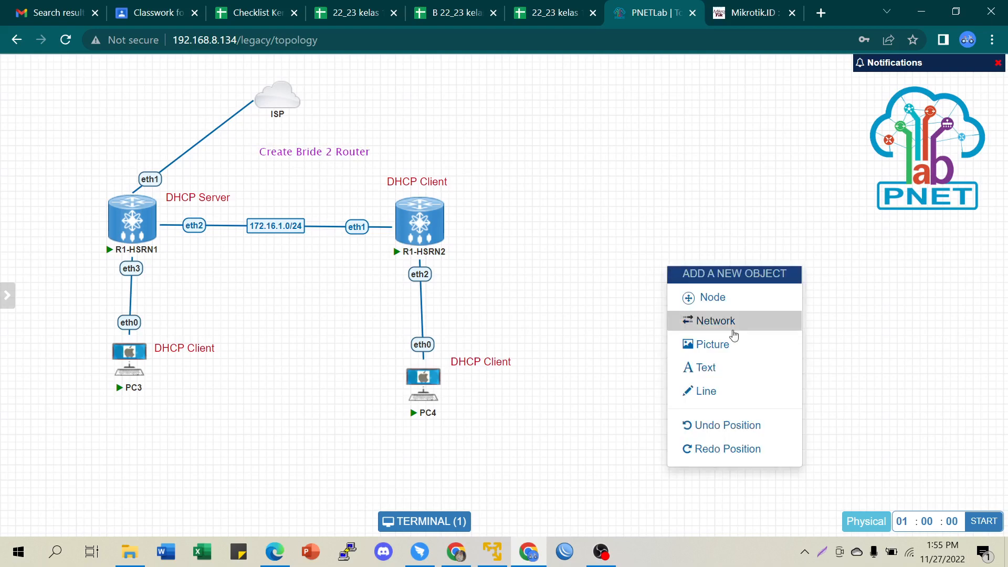
pyautogui.click(716, 372)
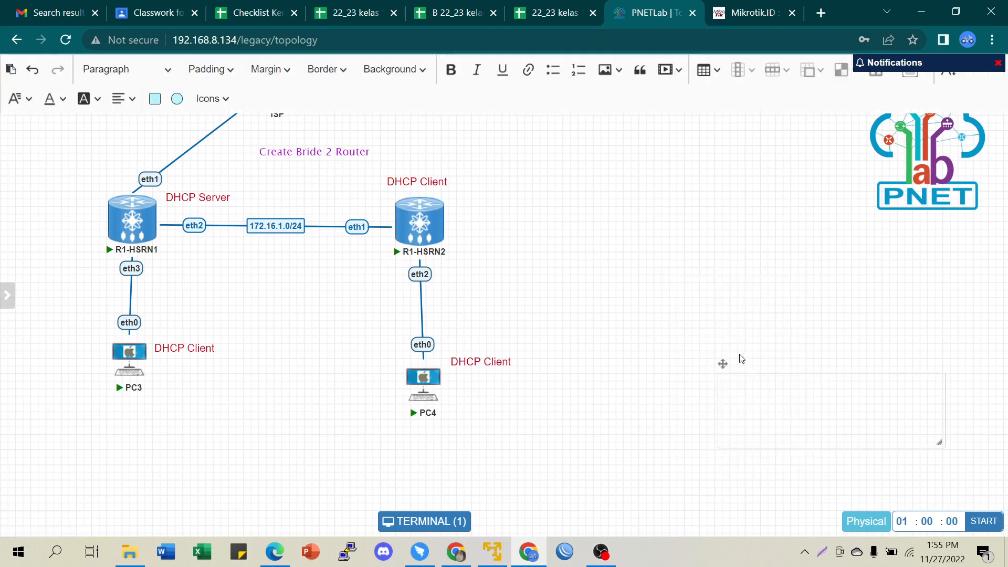
pyautogui.moveTo(722, 364); pyautogui.dragTo(610, 277)
pyautogui.click(609, 276)
pyautogui.write('Cr')
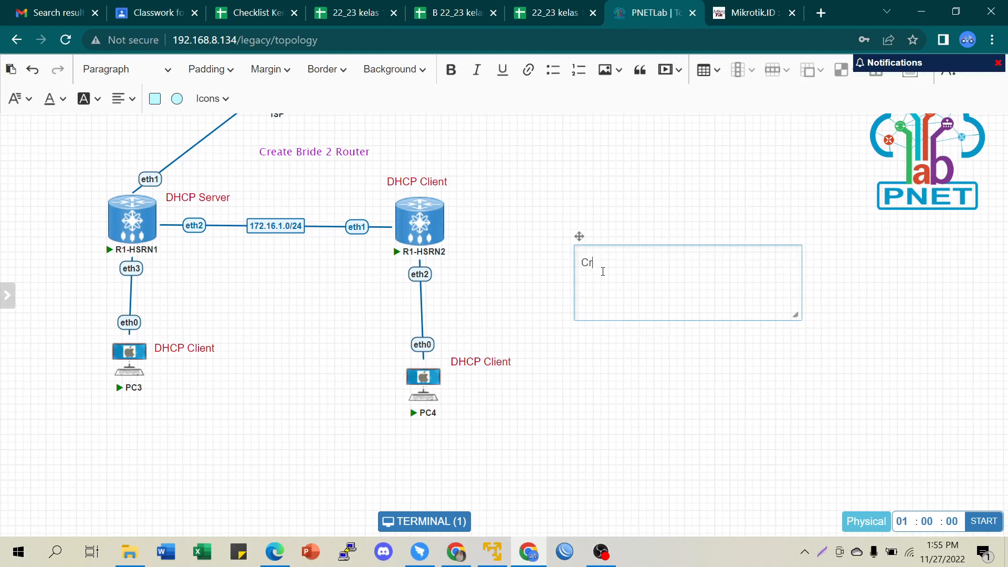
pyautogui.write('eated by : Nikmah Daulae')
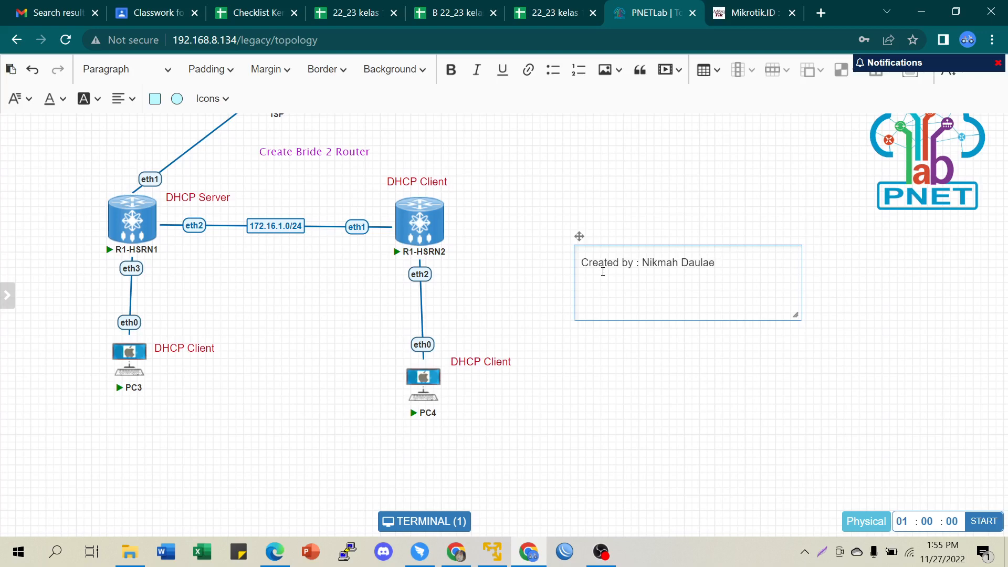
pyautogui.write(', S.Pd, M.Kom')
# - Format the credit line in green italic Lucida Sans Unicode
pyautogui.tripleClick(782, 261)
pyautogui.click(477, 69)
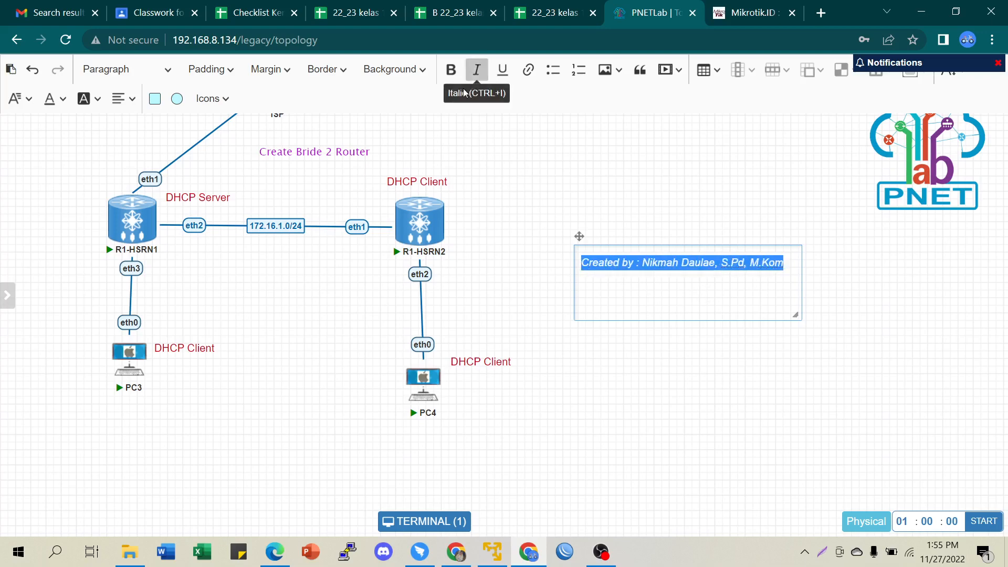
pyautogui.click(20, 98)
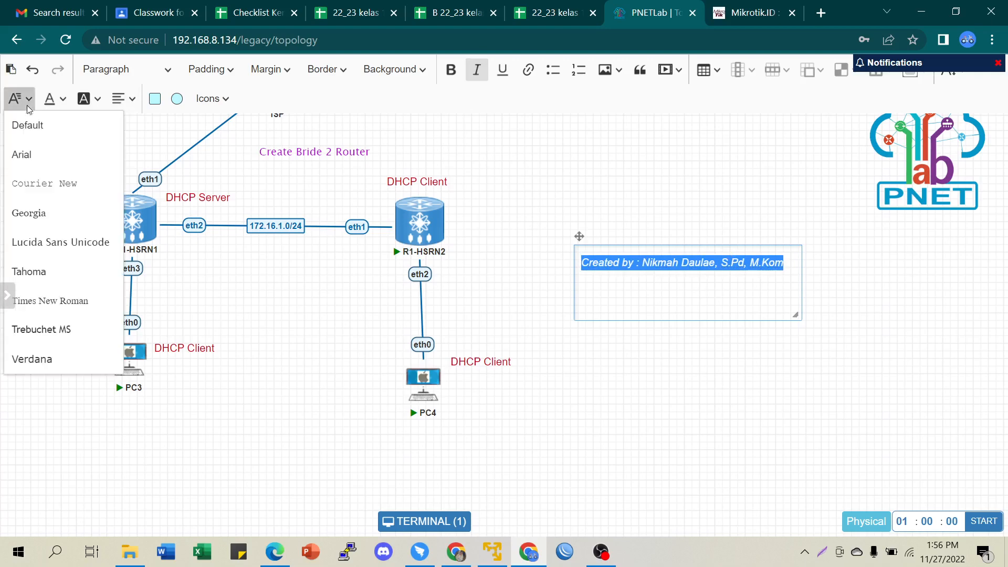
pyautogui.click(48, 249)
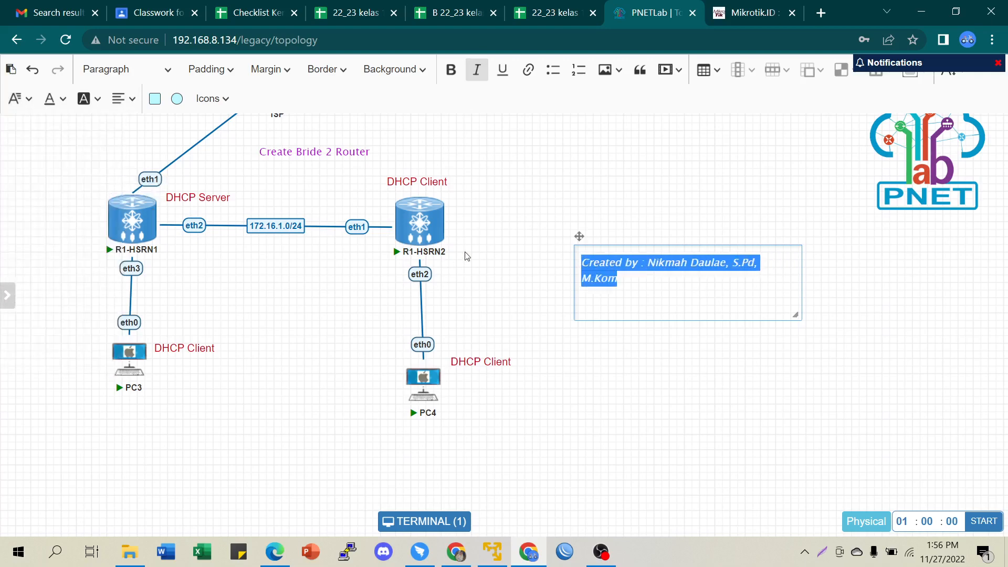
pyautogui.click(65, 100)
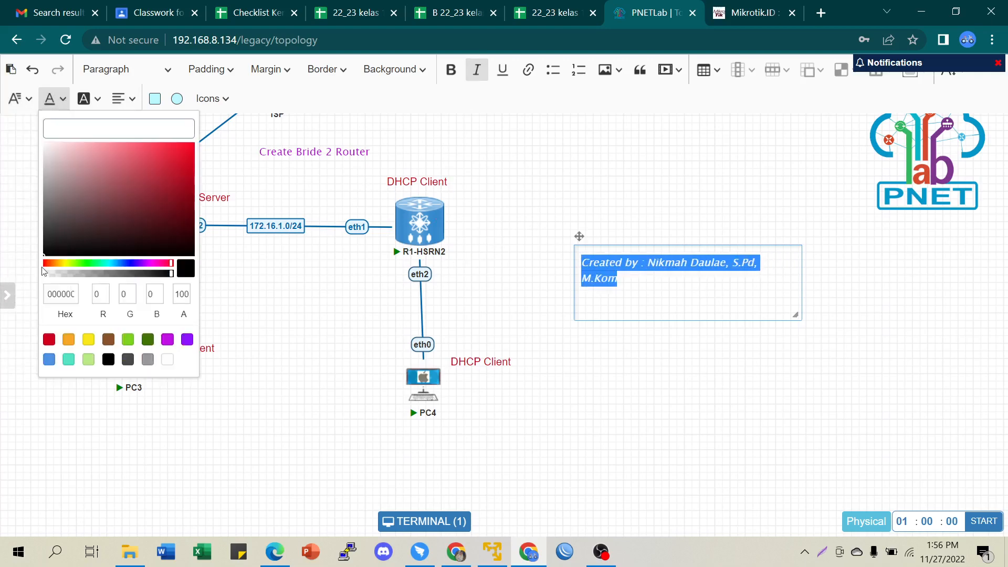
pyautogui.click(127, 344)
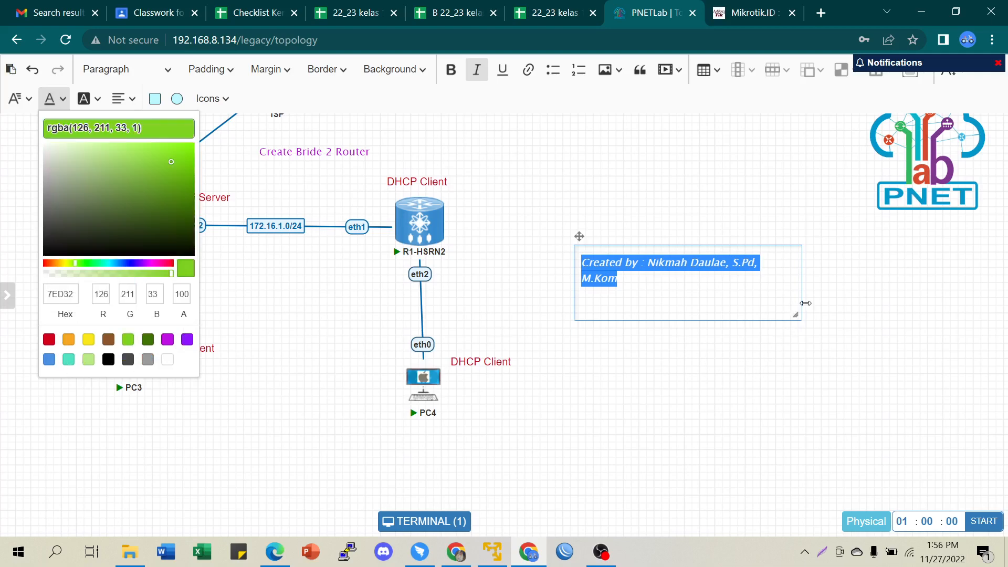
# - Resize the credit text box and move the note just below the eth2 link
pyautogui.moveTo(806, 303); pyautogui.dragTo(835, 294)
pyautogui.click(780, 376)
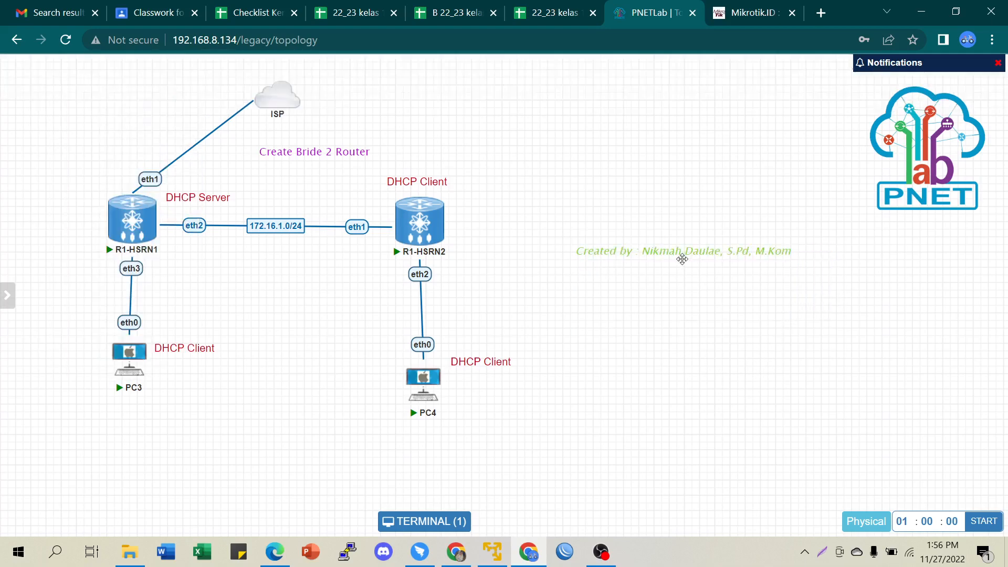
pyautogui.doubleClick(687, 254)
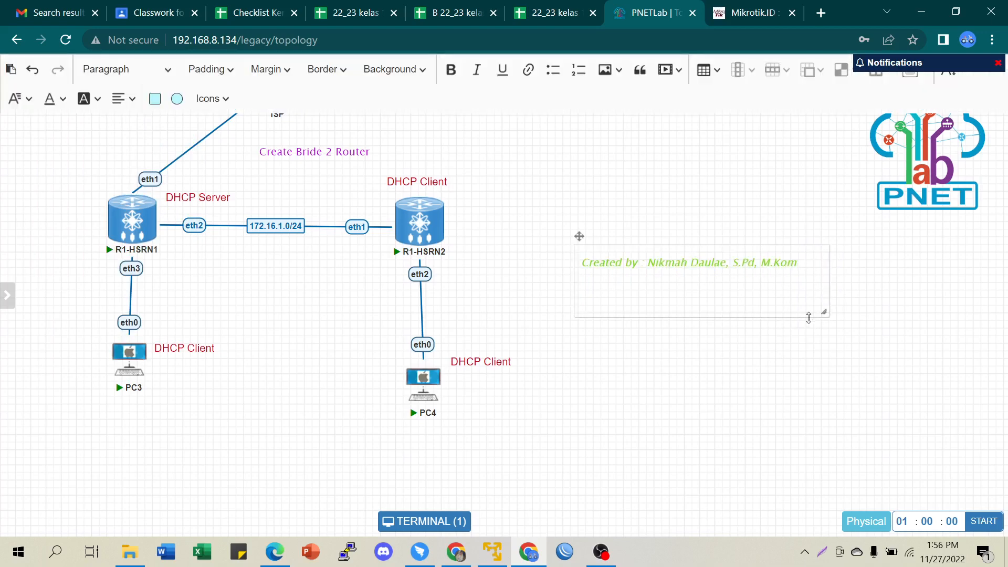
pyautogui.moveTo(810, 308); pyautogui.dragTo(826, 284)
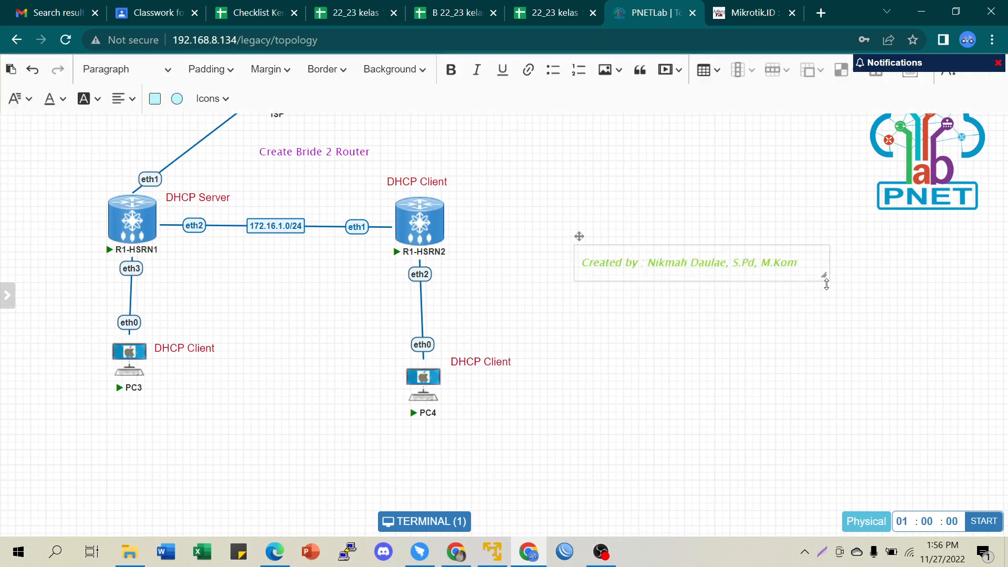
pyautogui.click(799, 355)
pyautogui.moveTo(725, 255); pyautogui.dragTo(314, 304)
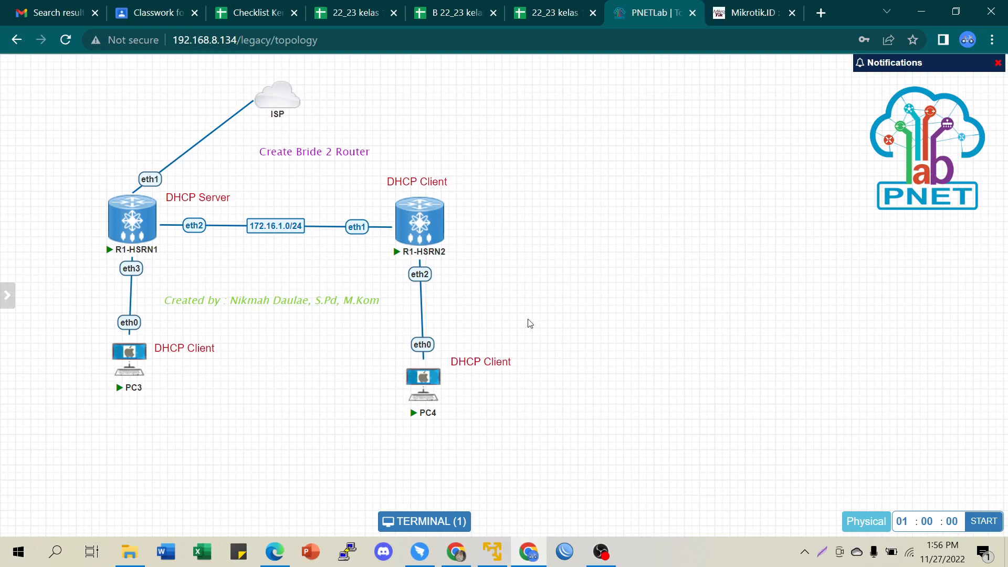
# - Open R1-HSRN1's console and start the 'ip dhcp-server setup' wizard
pyautogui.click(412, 522)
pyautogui.moveTo(586, 251); pyautogui.dragTo(807, 73)
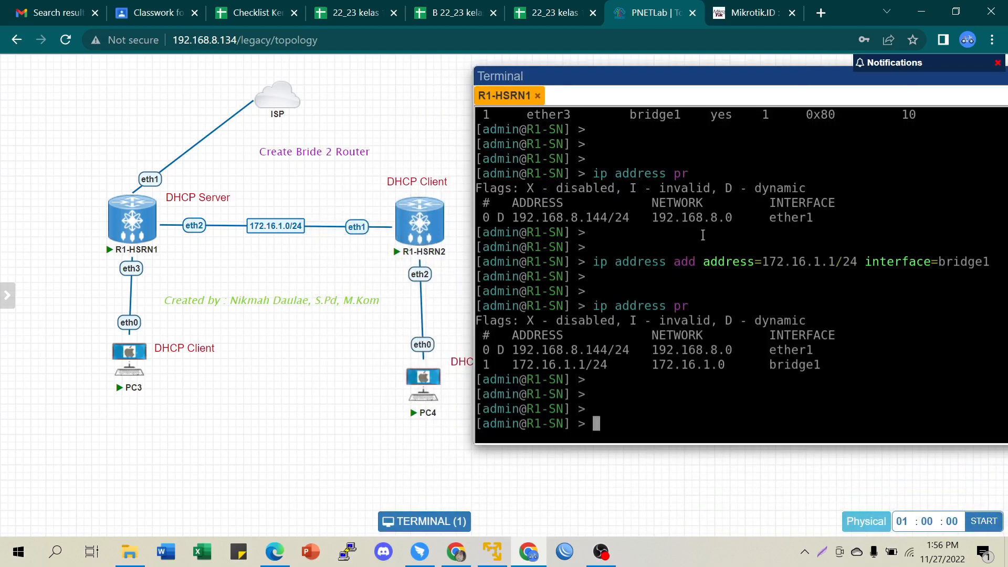
pyautogui.write('ip dhcp-server set')
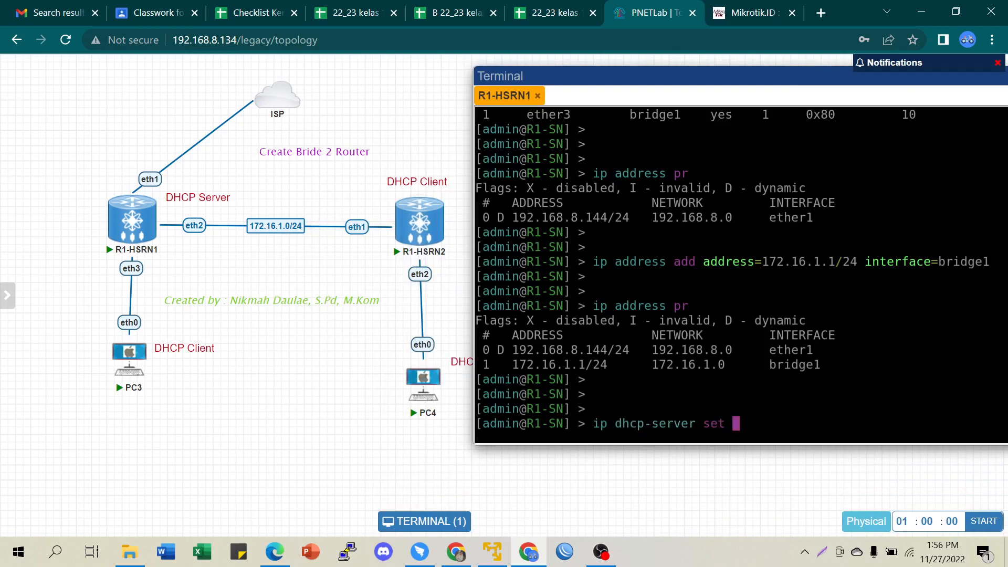
pyautogui.press('BackSpace')
pyautogui.write('up')
pyautogui.press('Return')
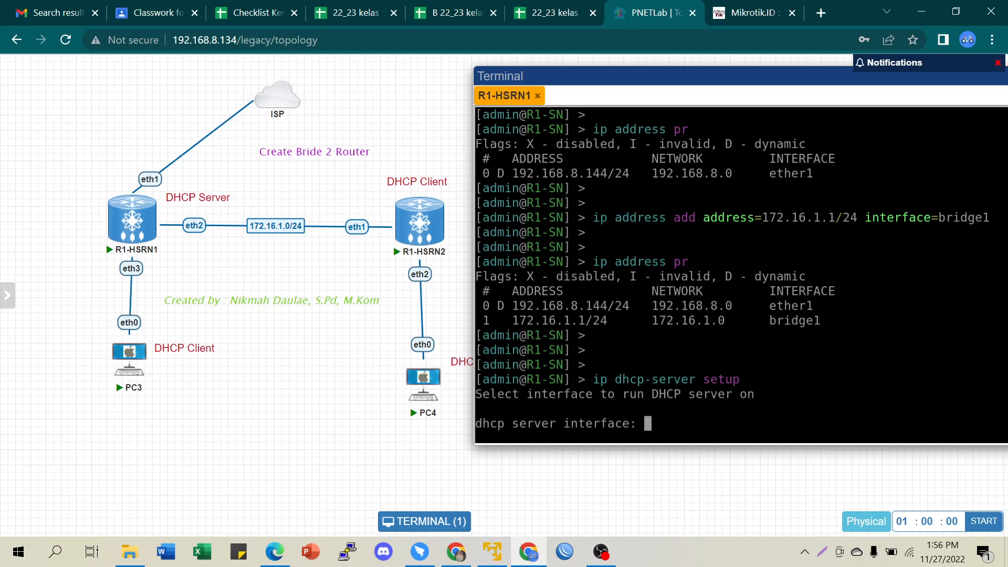
# - Run the wizard on bridge1 with 172.16.1.0/24, gateway 172.16.1.1, DNS 192.168.8.1, and a 10m lease
pyautogui.tripleClick(771, 322)
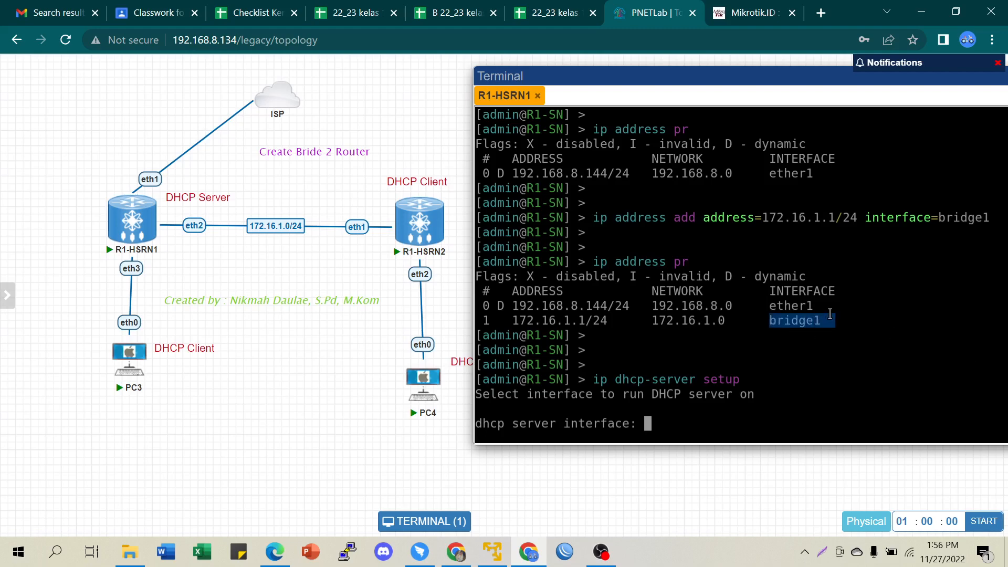
pyautogui.click(671, 425)
pyautogui.write('bridge1')
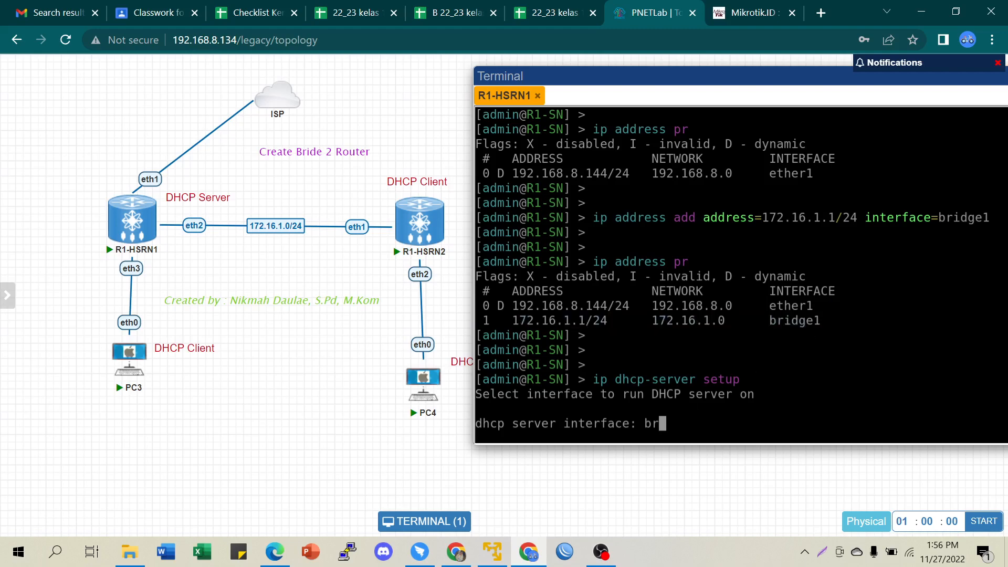
pyautogui.press('Return')
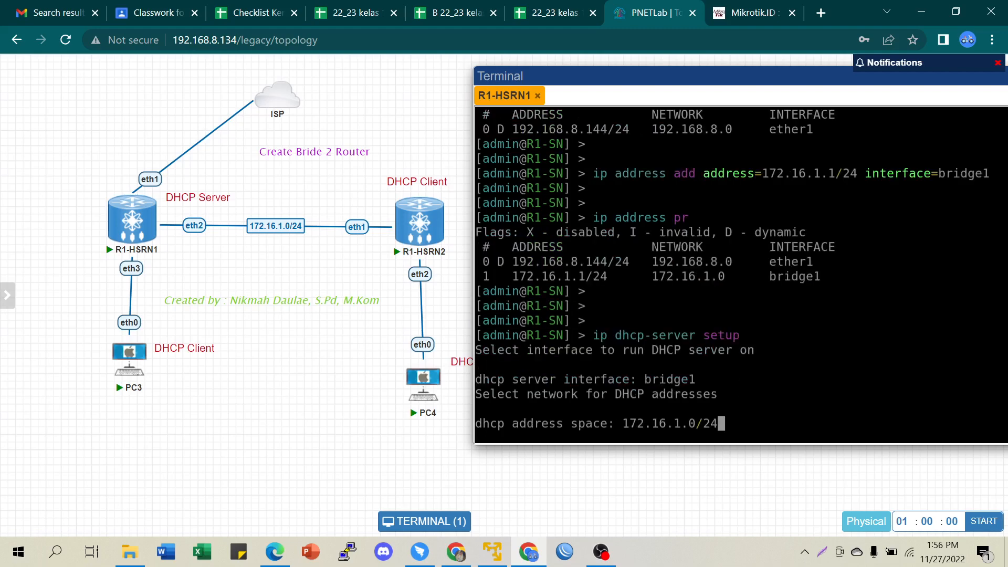
pyautogui.press('Return')
pyautogui.press('Return')
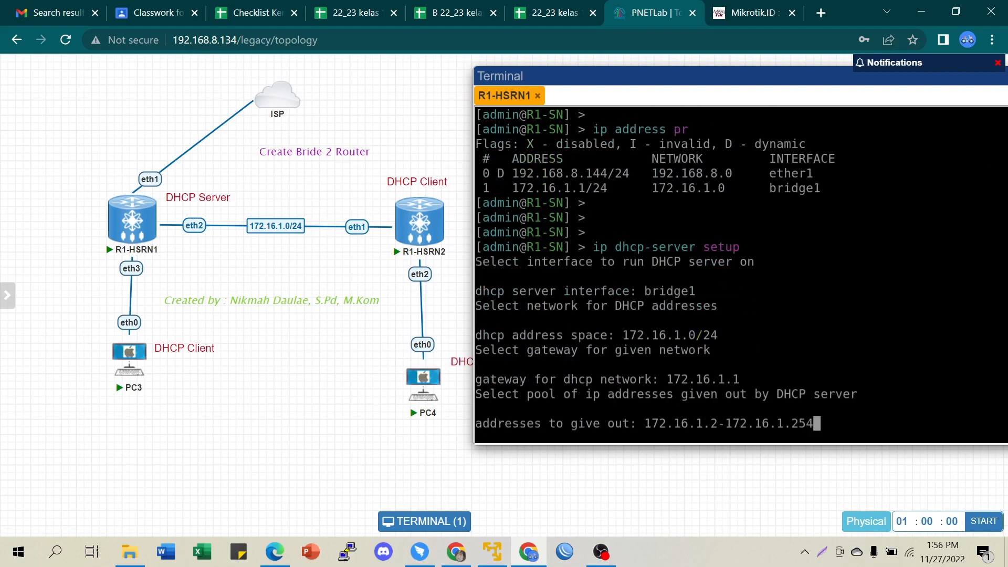
pyautogui.press('Return')
pyautogui.press('Return')
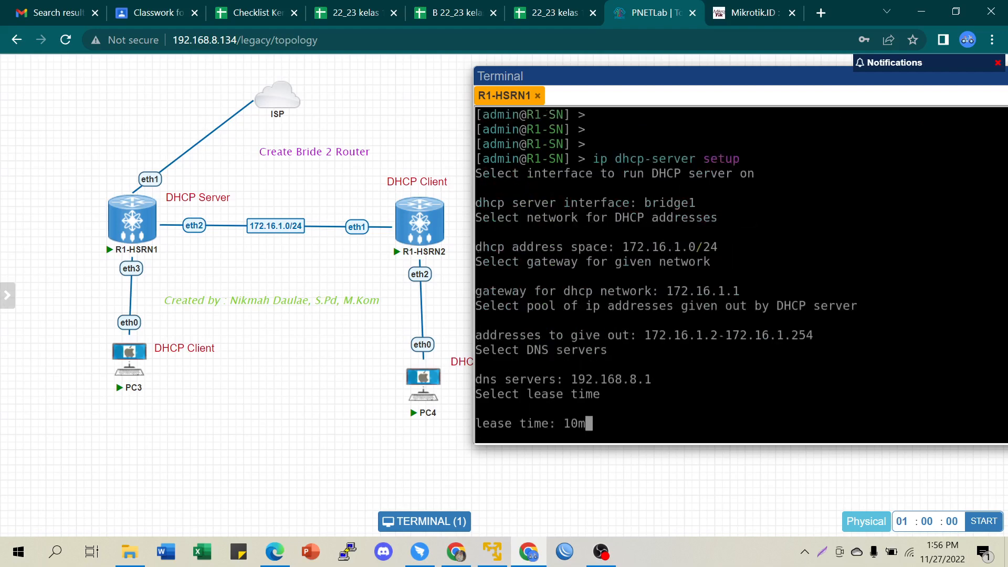
pyautogui.press('Return')
pyautogui.press('Return')
pyautogui.press('Return')
pyautogui.press('Return')
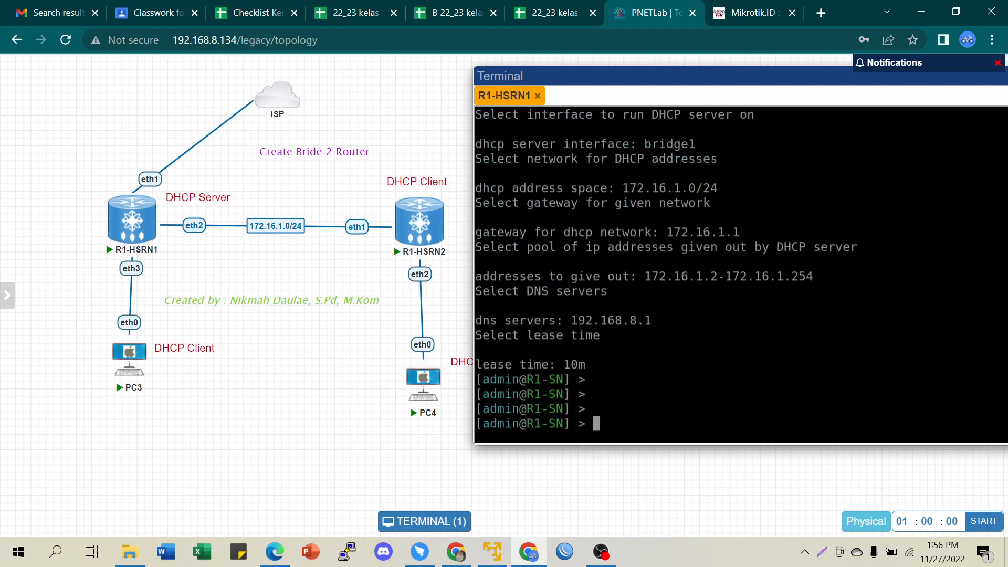
pyautogui.write('ip dhcp-server pr')
pyautogui.press('Return')
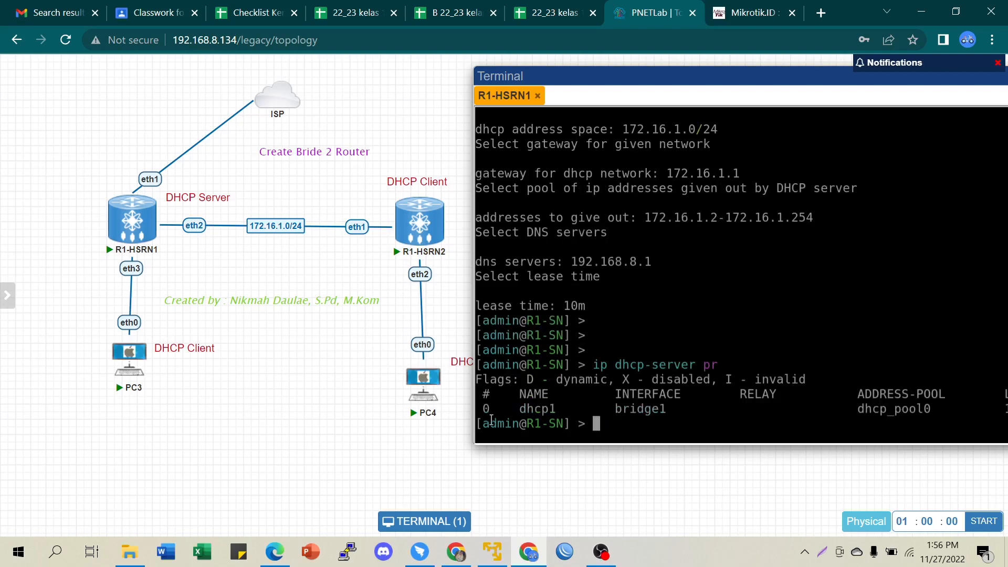
# - Check the 'ip dhcp-server print' output, highlighting bridge1 in the server table
pyautogui.moveTo(616, 409); pyautogui.dragTo(671, 412)
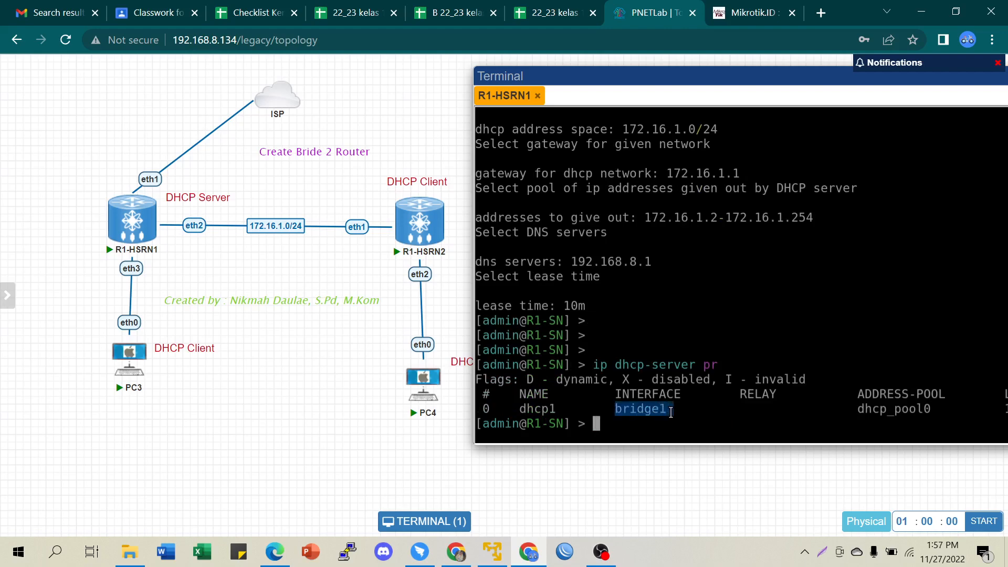
pyautogui.click(672, 410)
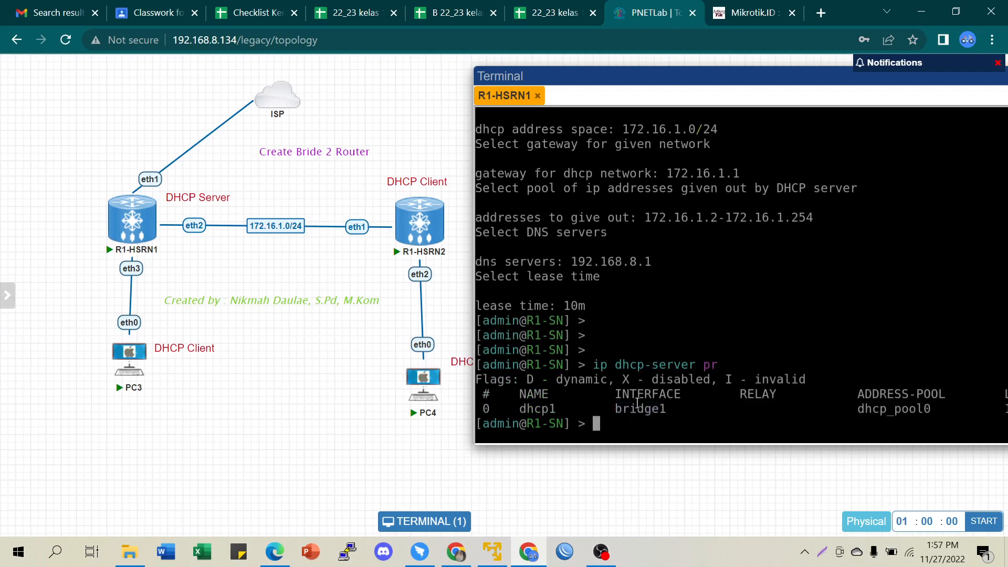
pyautogui.moveTo(613, 409); pyautogui.dragTo(672, 410)
pyautogui.click(673, 410)
# - Log into R1-HSRN2's console as admin, skip the password change, and rename it R2-Client
pyautogui.moveTo(412, 230)
pyautogui.click(423, 225)
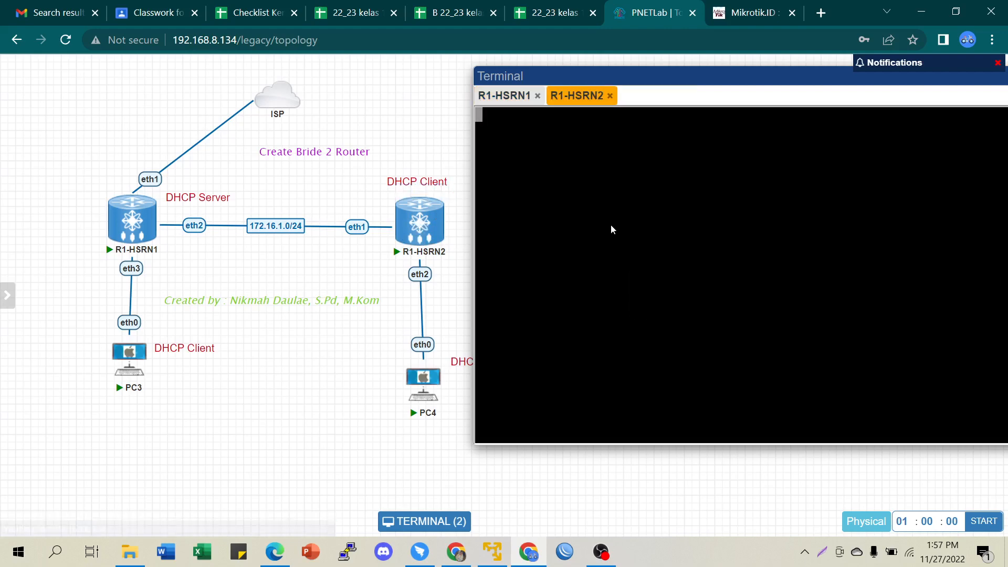
pyautogui.write('admin')
pyautogui.press('Return')
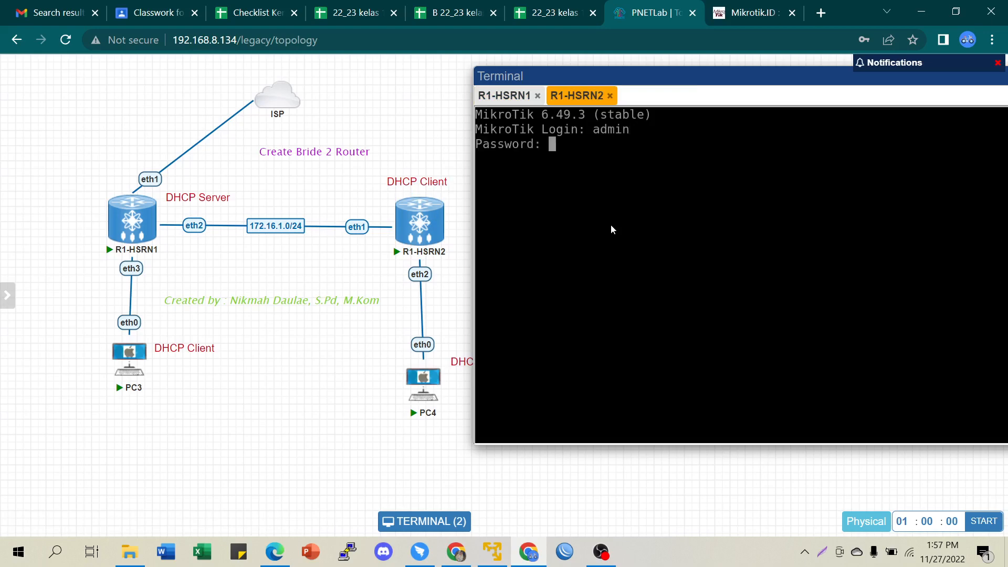
pyautogui.press('Return')
pyautogui.write('n')
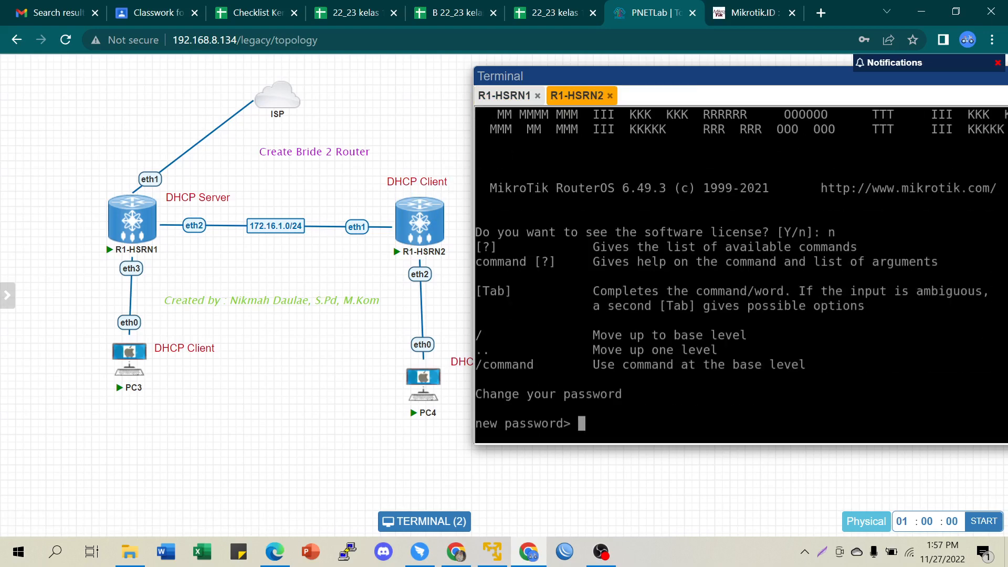
pyautogui.hotkey('ctrl', 'c')
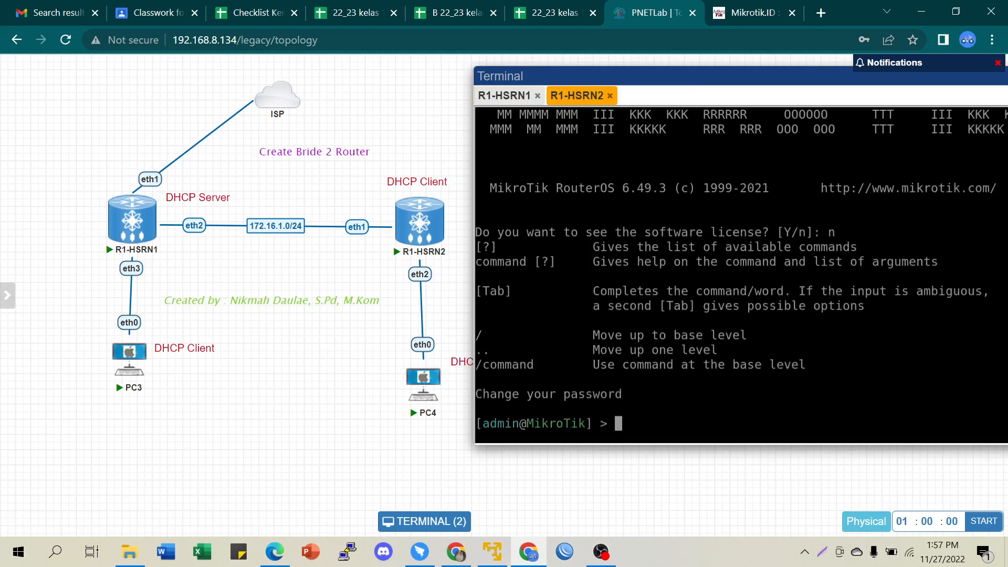
pyautogui.hotkey('ctrl', 'l')
pyautogui.write('sys')
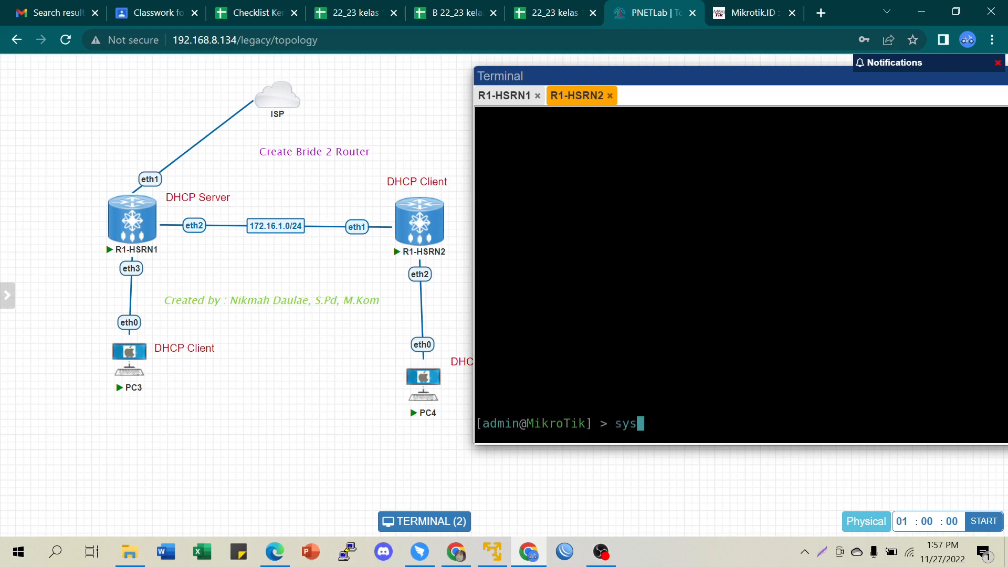
pyautogui.write('tem id se na')
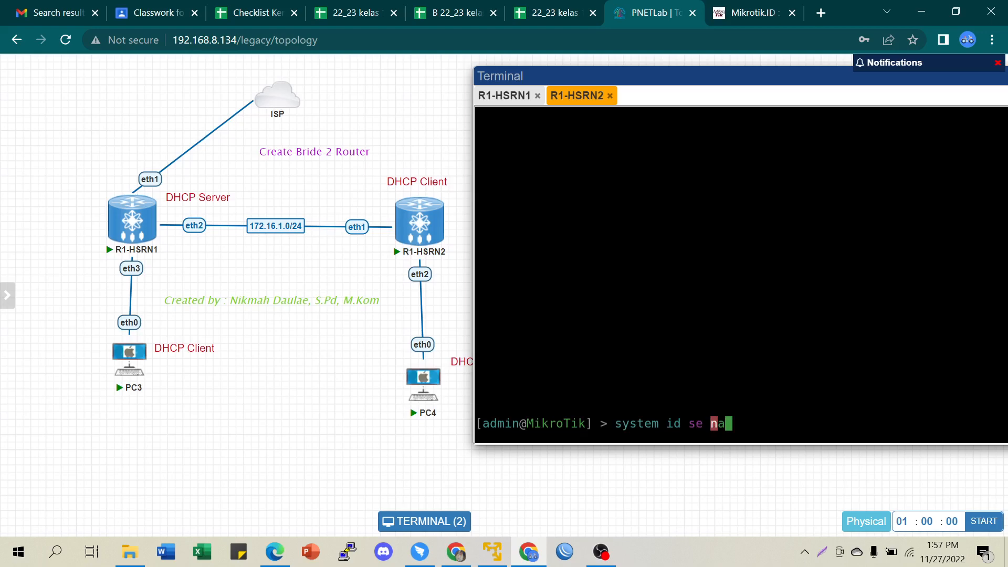
pyautogui.write('=R2-Client')
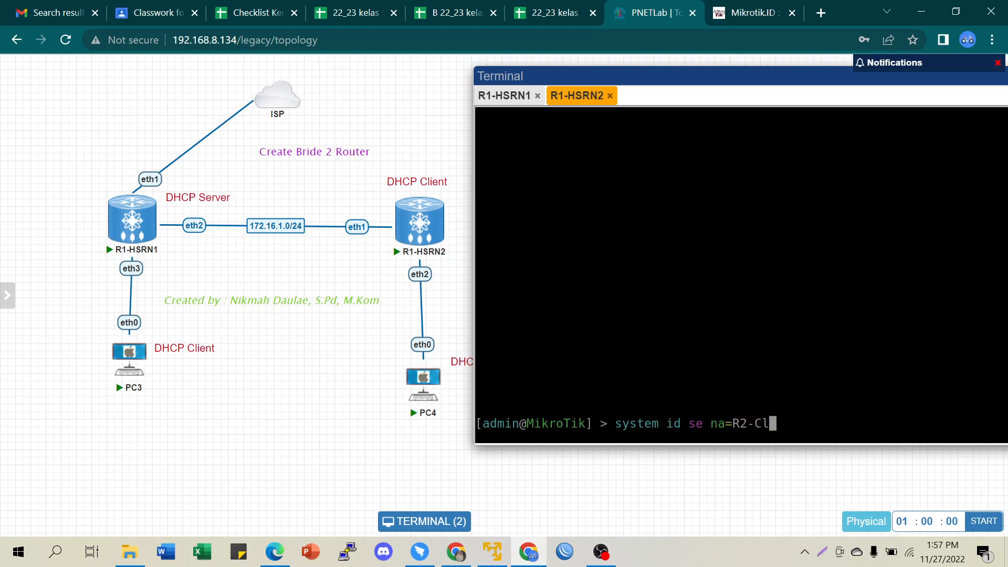
pyautogui.press('Return')
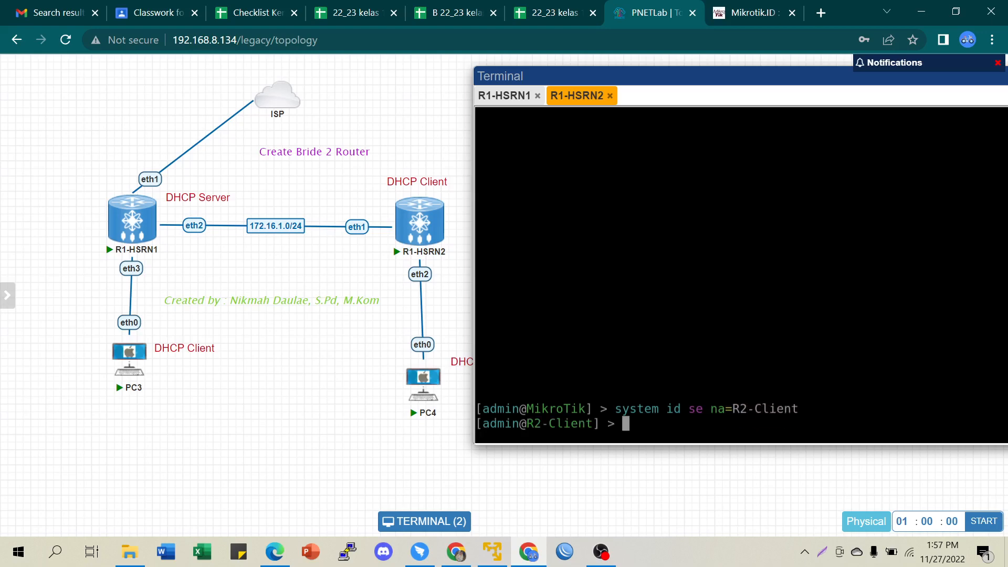
pyautogui.press('Return')
# - List the DHCP client status, confirming ether1 is bound to 172.16.1.254/24
pyautogui.write('ip dhcp-c')
pyautogui.press('Tab')
pyautogui.write('c')
pyautogui.press('Tab')
pyautogui.write('pr')
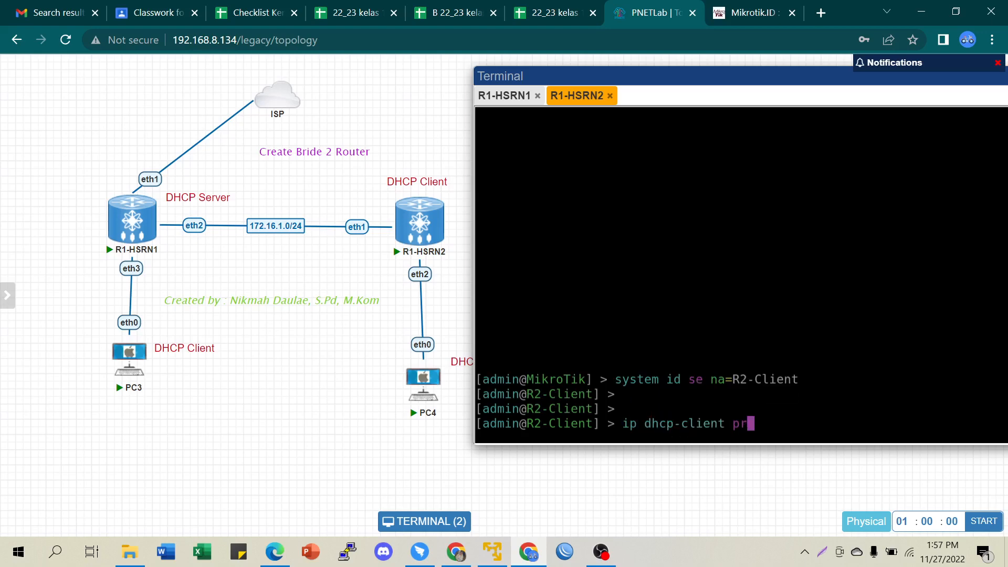
pyautogui.press('Return')
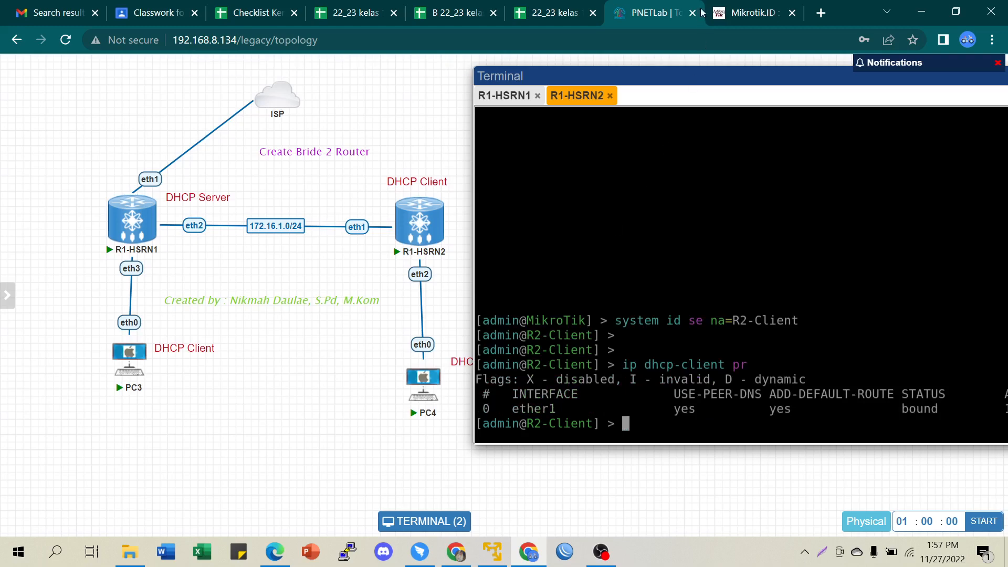
pyautogui.moveTo(723, 72); pyautogui.dragTo(504, 111)
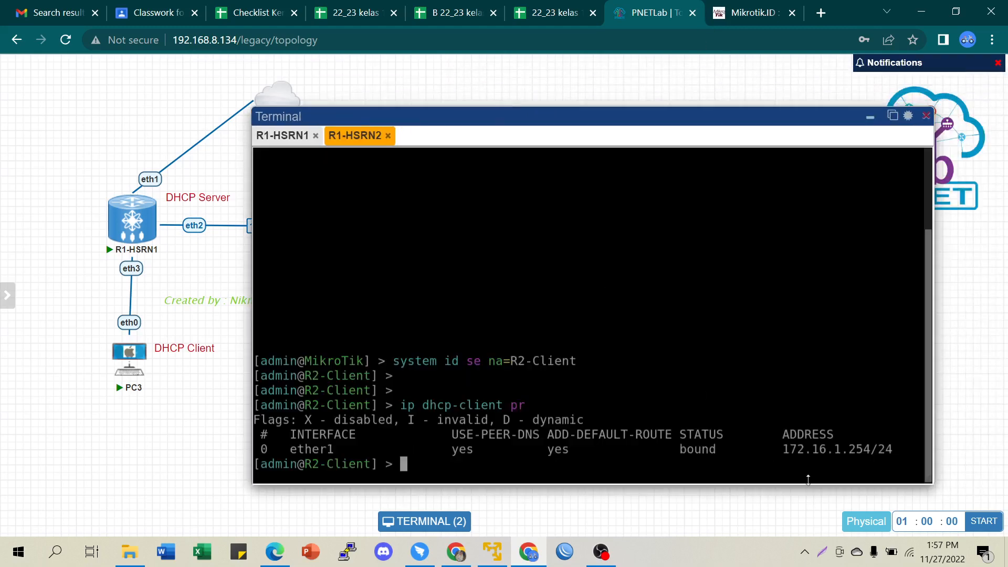
pyautogui.moveTo(783, 450); pyautogui.dragTo(895, 463)
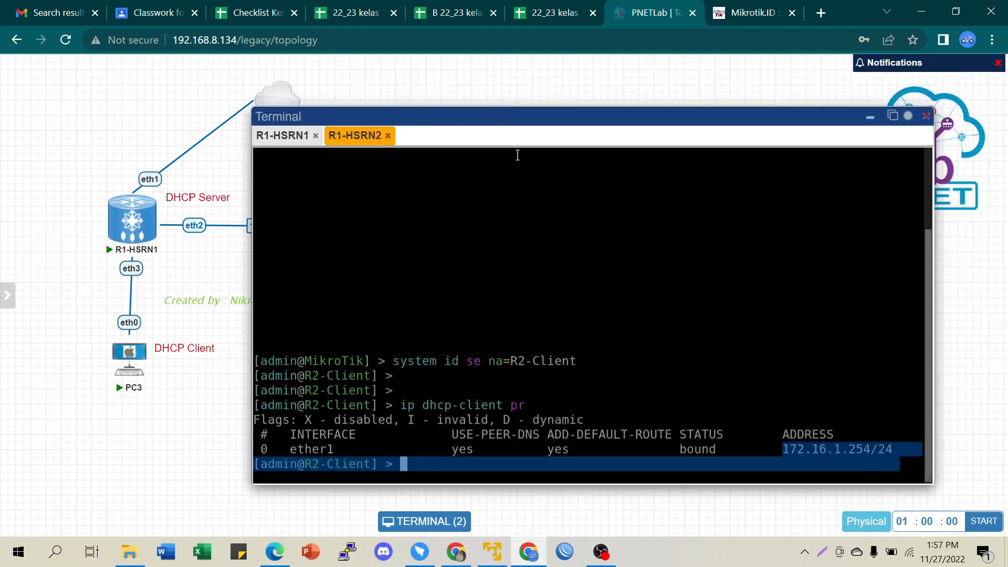
pyautogui.moveTo(525, 114); pyautogui.dragTo(721, 75)
pyautogui.moveTo(147, 215)
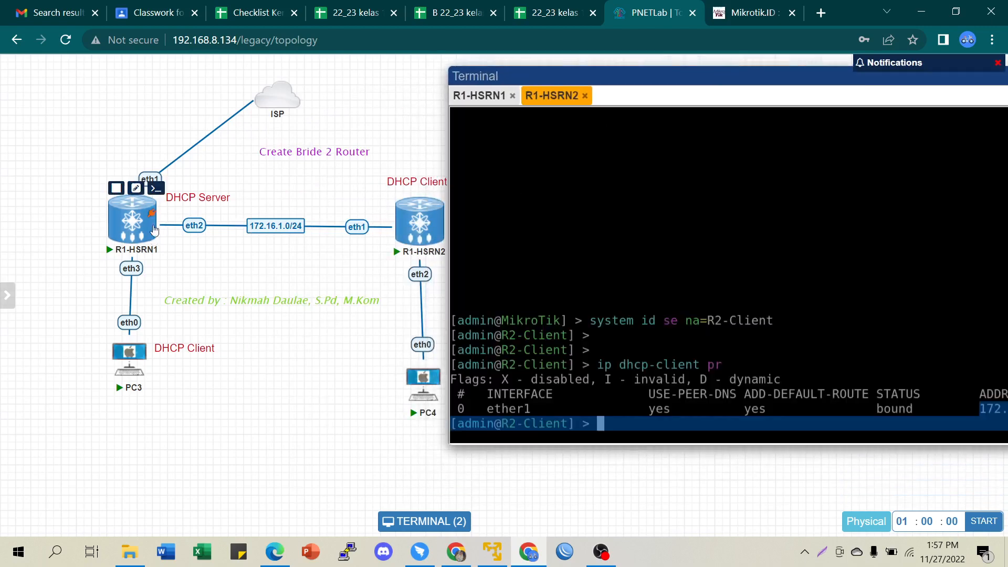
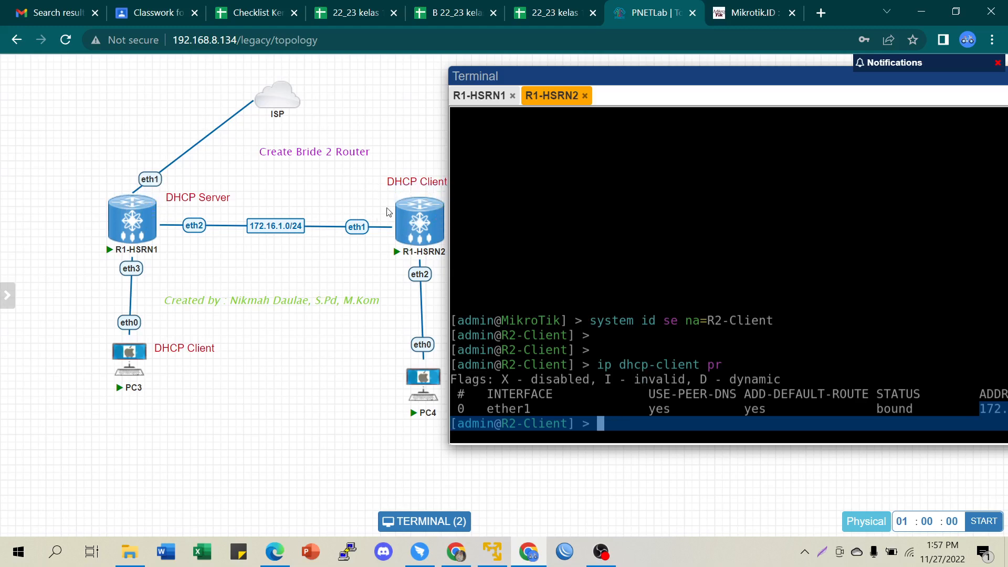
# - Run 'ip address print' on R2-Client, showing ether1's dynamic address 172.16.1.254/24 on 172.16.1.0
pyautogui.click(618, 423)
pyautogui.press('Return')
pyautogui.press('Return')
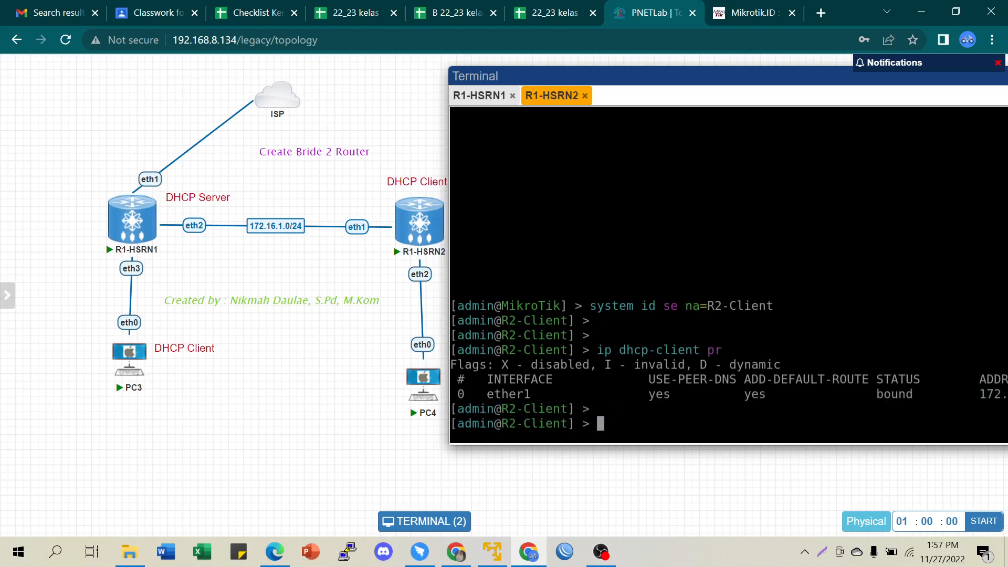
pyautogui.write('ip a')
pyautogui.press('Tab')
pyautogui.write('pr')
pyautogui.press('Return')
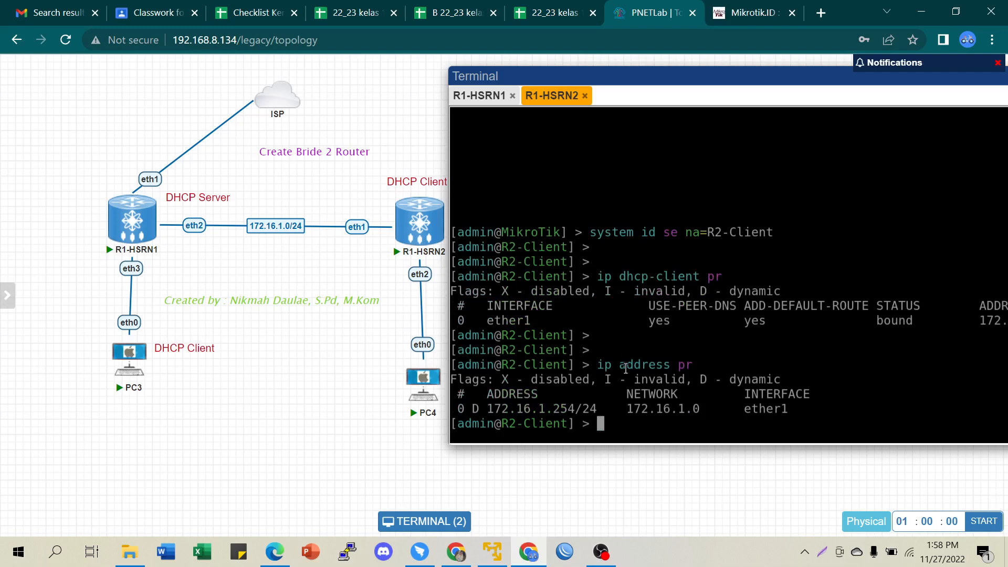
pyautogui.moveTo(412, 232)
pyautogui.moveTo(423, 376)
pyautogui.press('Return')
pyautogui.press('Return')
pyautogui.press('Return')
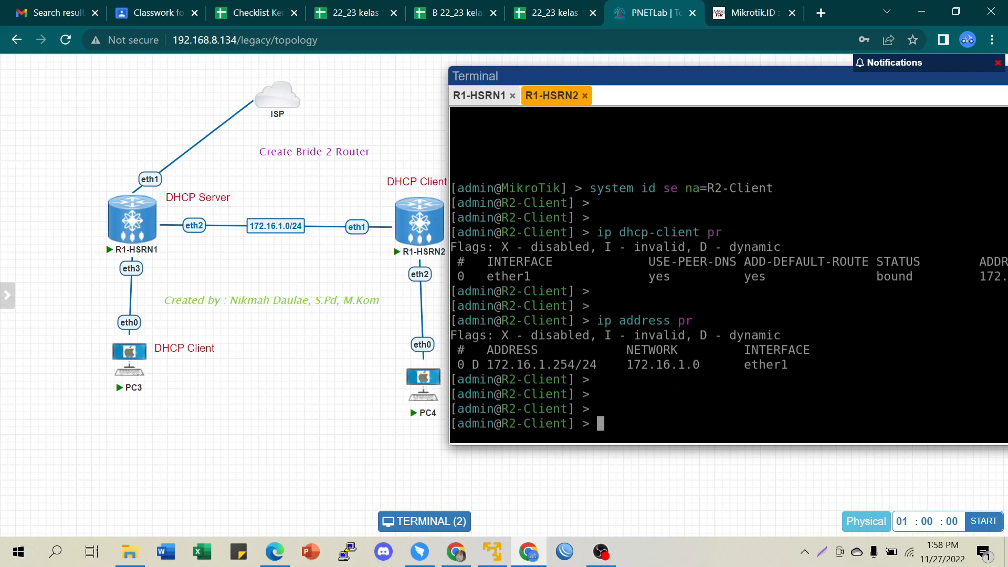
# - Create a bridge named bridge1 on R2-Client
pyautogui.write('interface br')
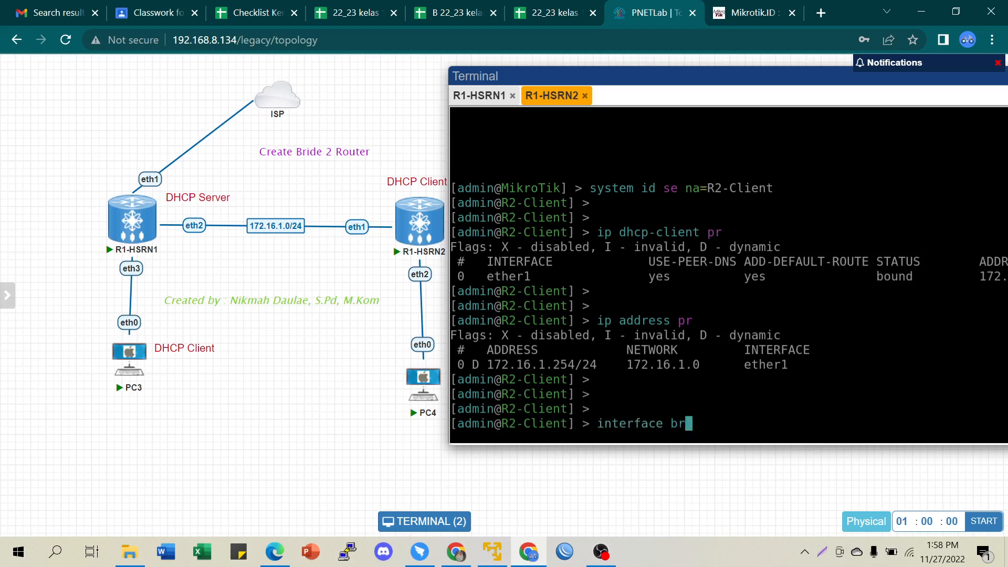
pyautogui.write('idge add na')
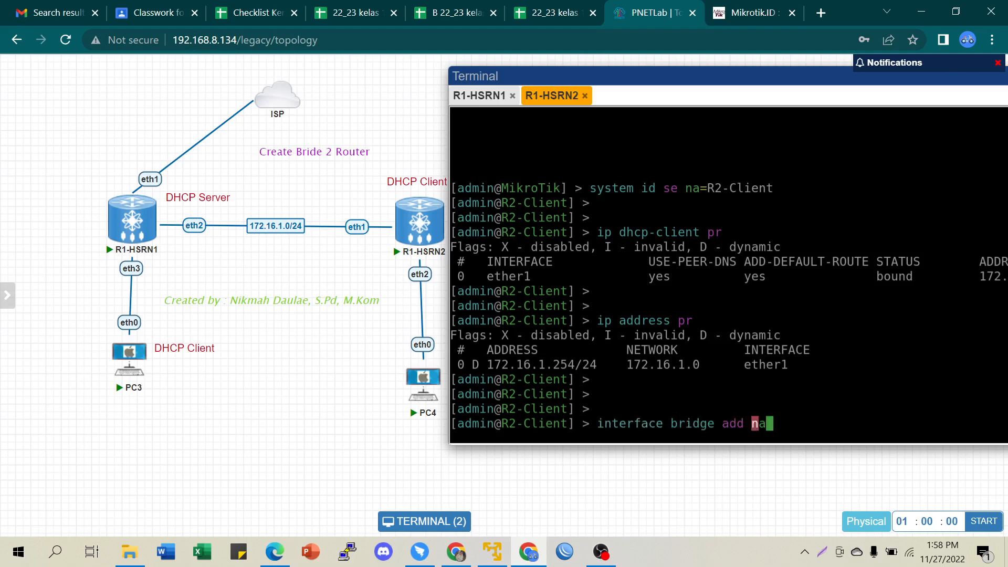
pyautogui.write('me=bri')
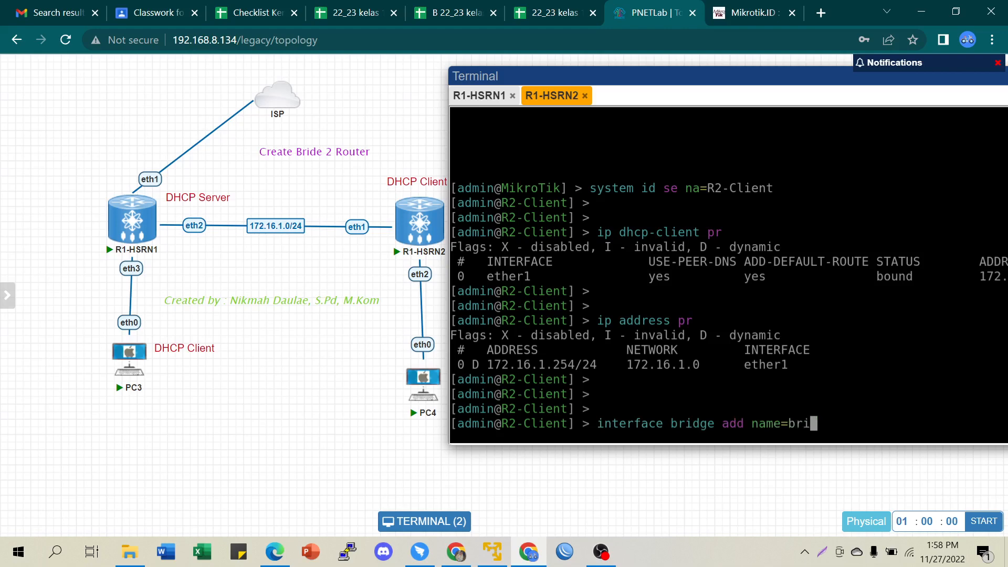
pyautogui.write('dge1')
pyautogui.press('Return')
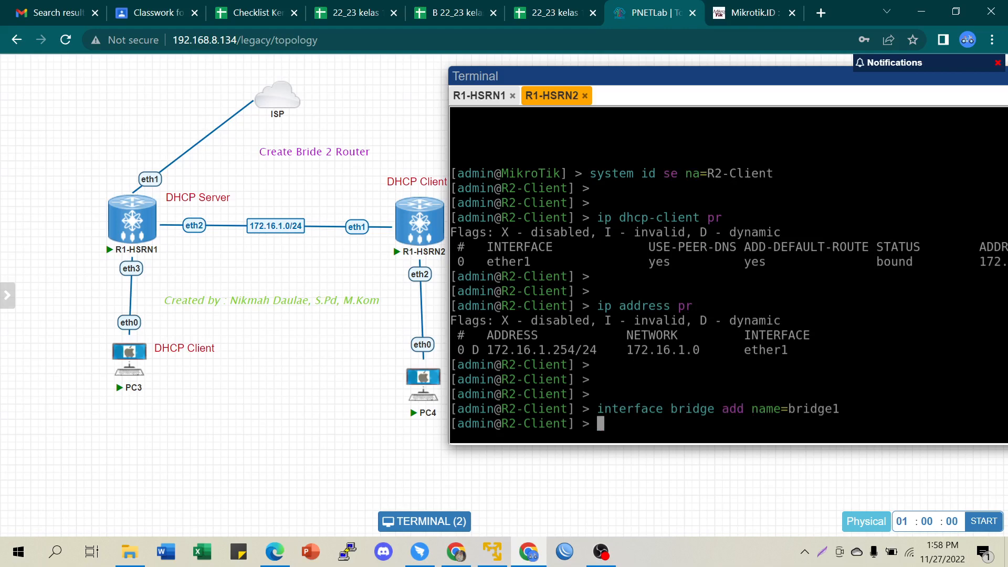
pyautogui.press('Return')
pyautogui.press('Return')
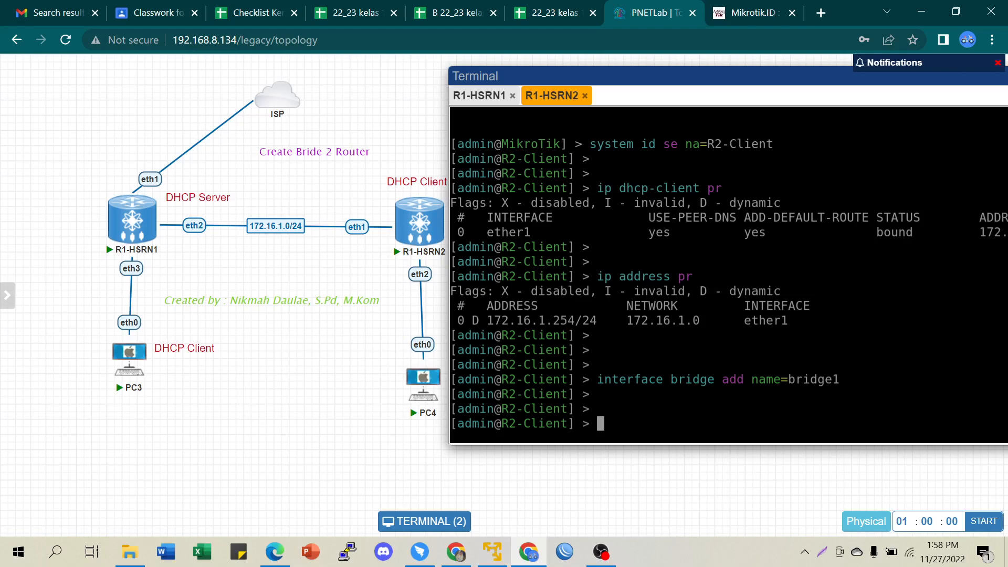
# - Add ether2 and ether1 as ports of bridge1
pyautogui.write('interface bridge port a')
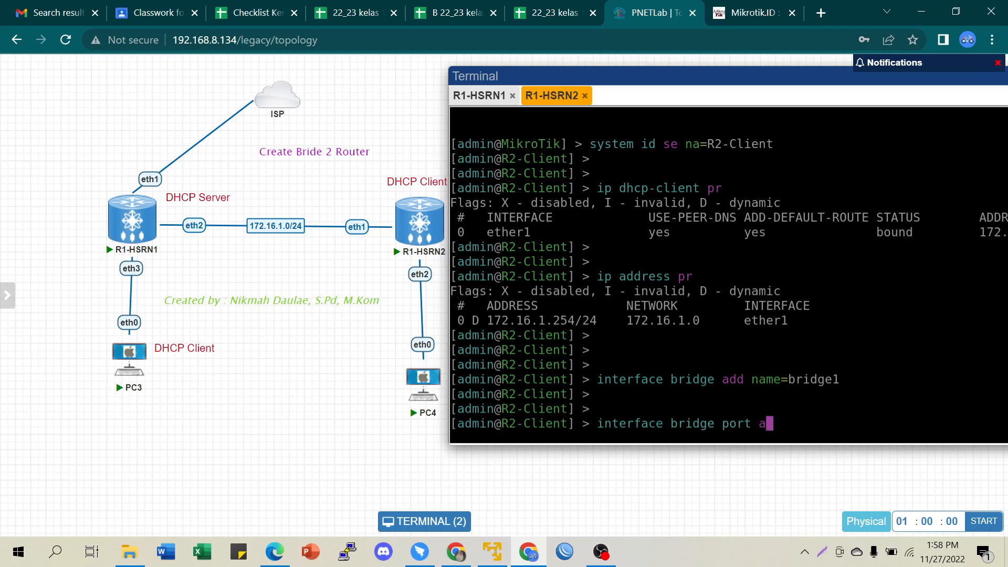
pyautogui.write('dd bridge=')
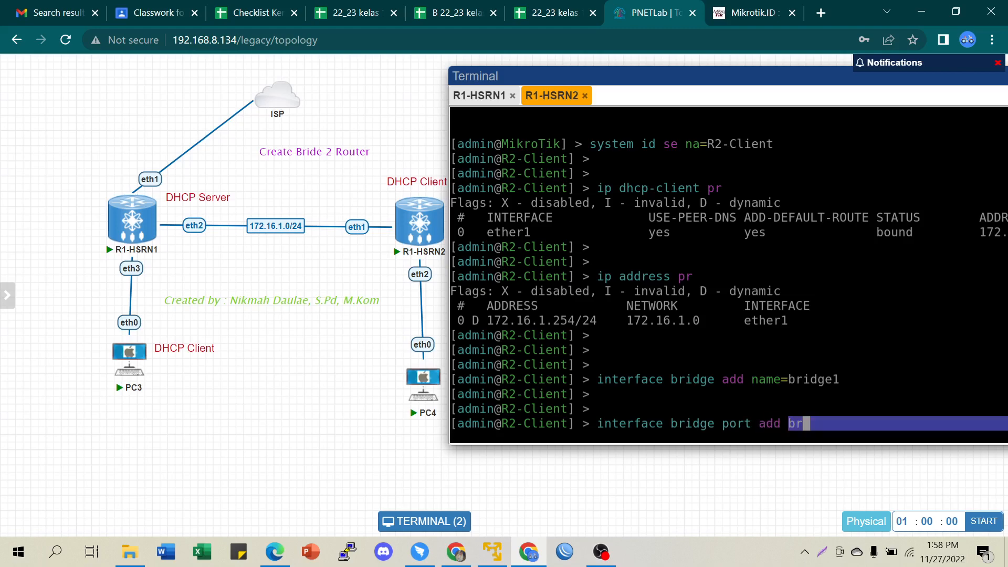
pyautogui.write('bridge1 ')
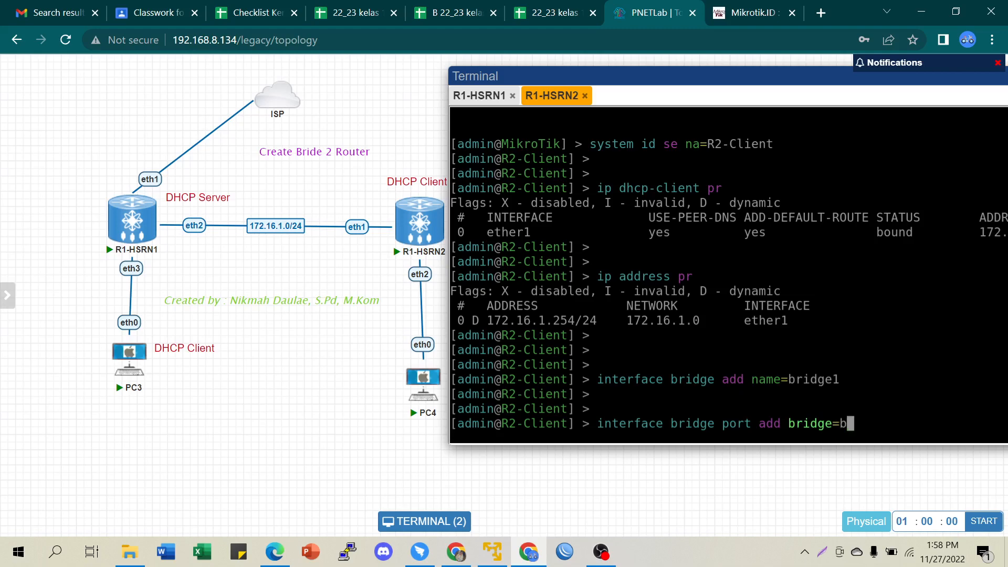
pyautogui.write('interface=')
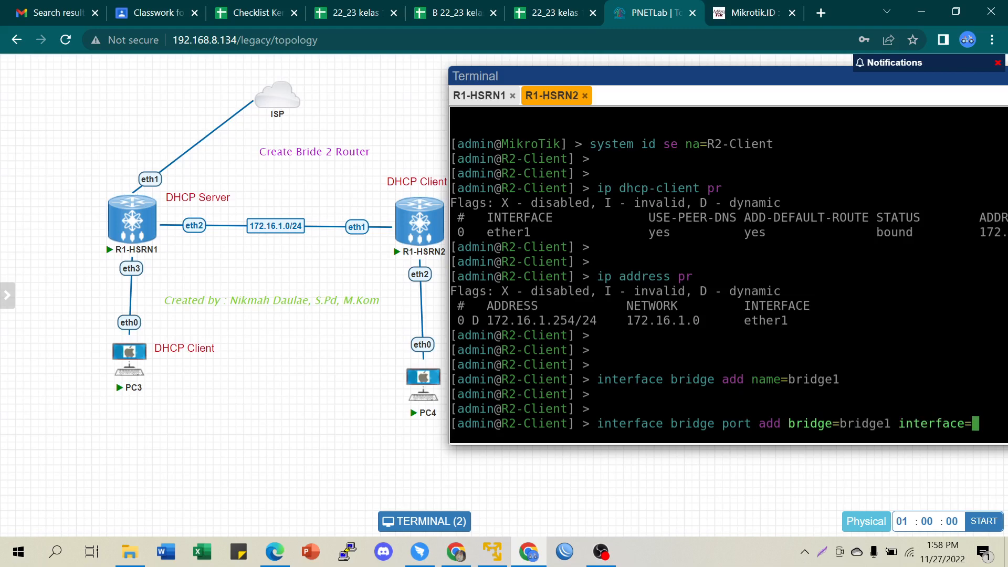
pyautogui.write('ether')
pyautogui.press('Return')
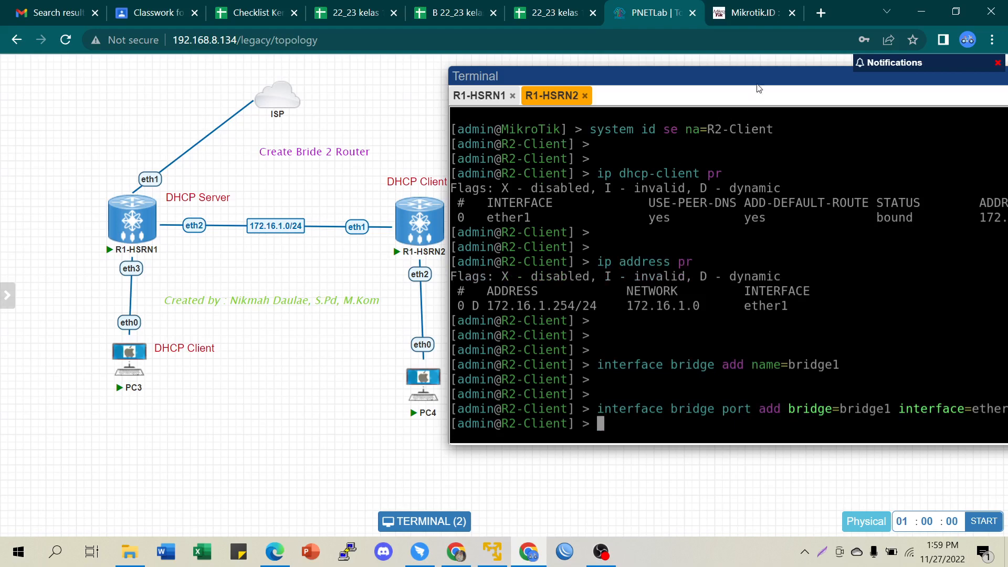
pyautogui.moveTo(761, 74); pyautogui.dragTo(705, 79)
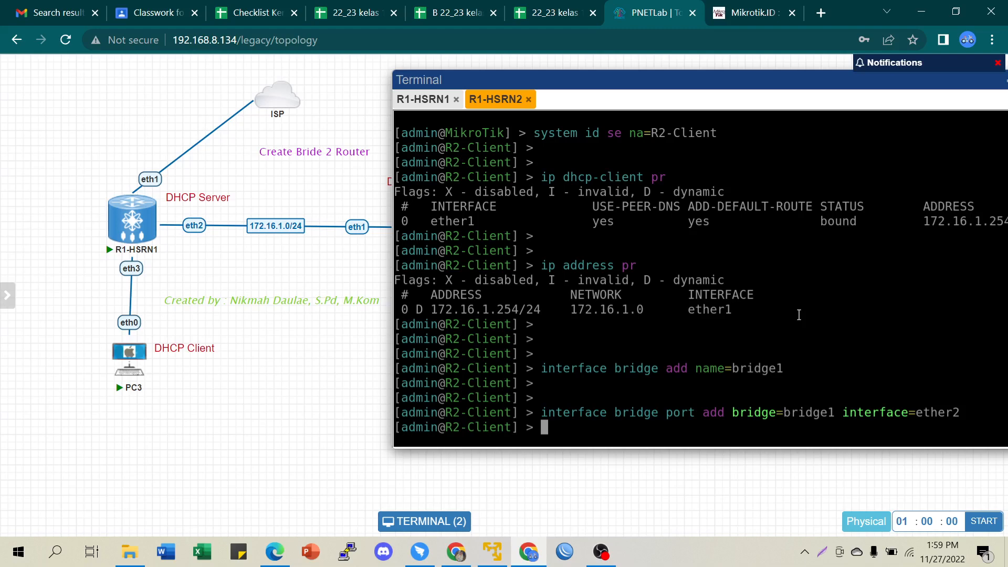
pyautogui.press('Up')
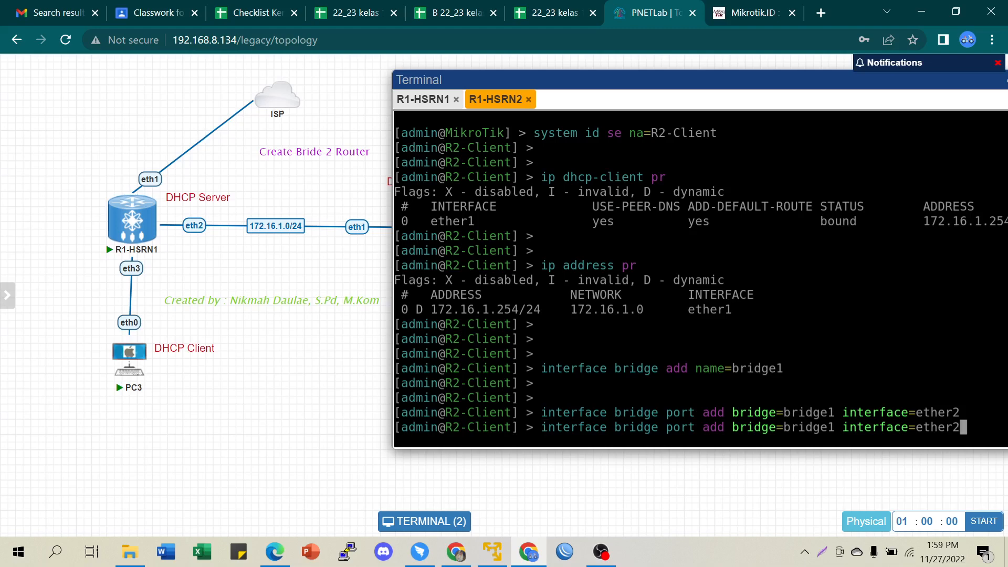
pyautogui.press('BackSpace')
pyautogui.write('1')
pyautogui.press('Return')
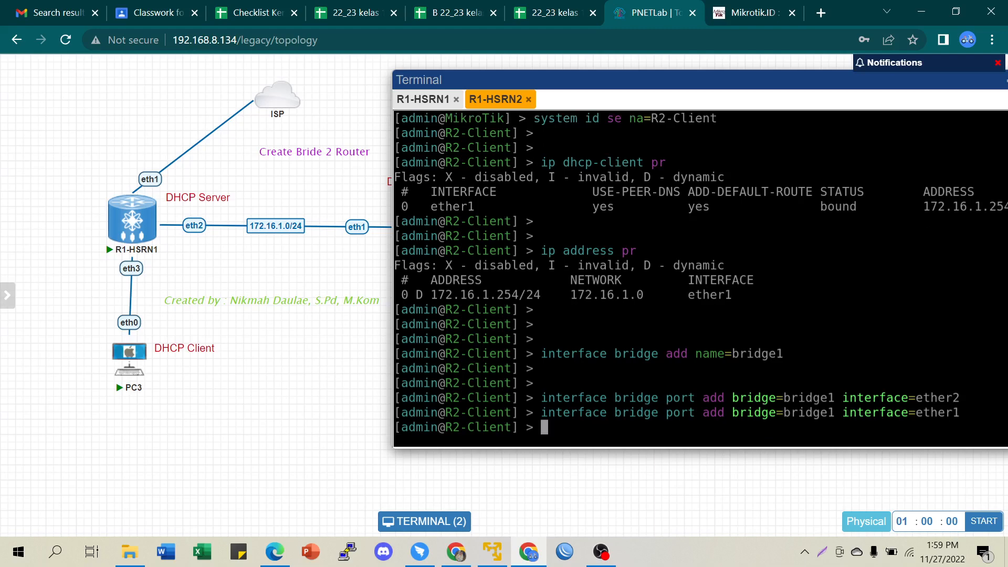
# - List the bridge ports and mark the ether2 and ether1 rows
pyautogui.write('interface bridge ')
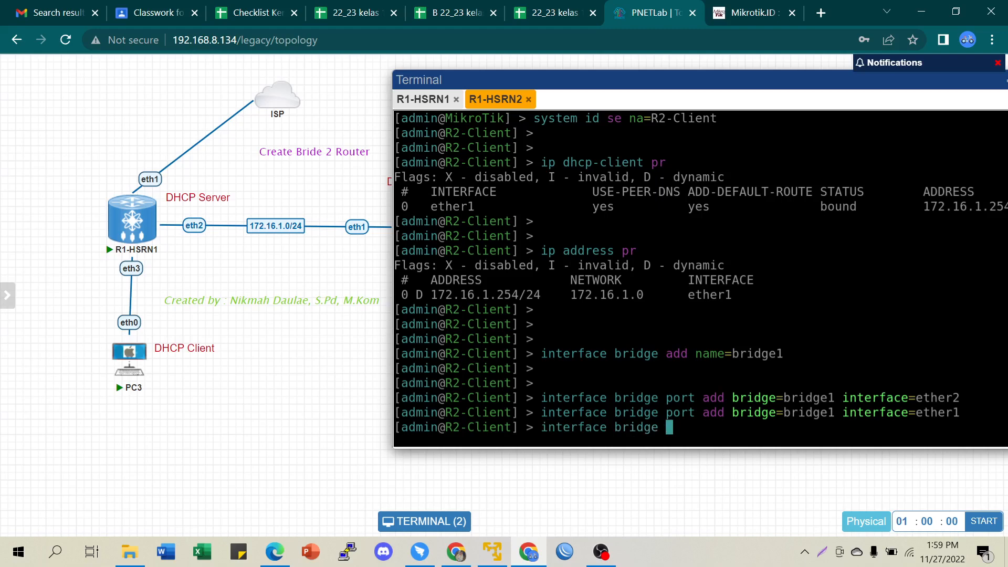
pyautogui.write('port pr')
pyautogui.press('Return')
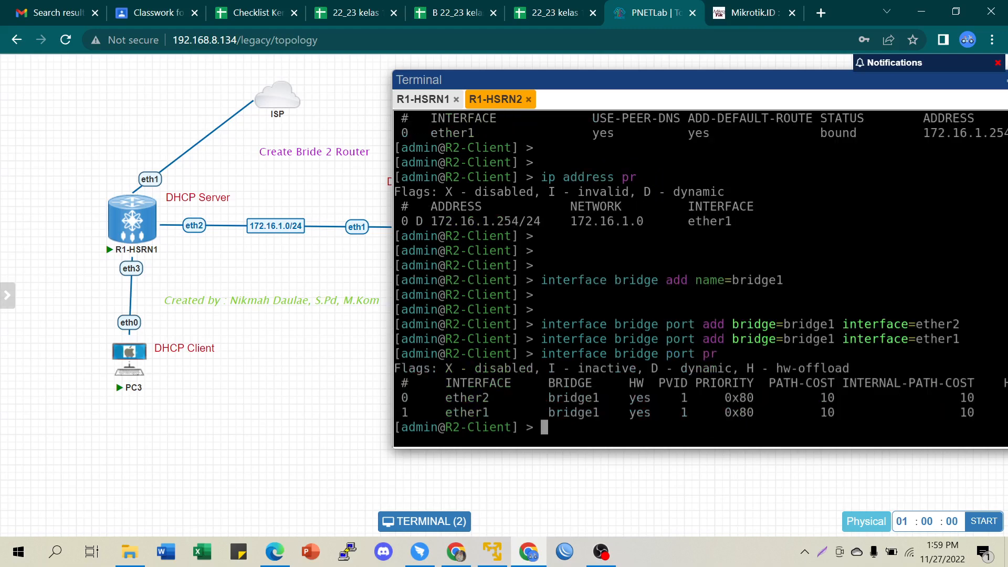
pyautogui.moveTo(630, 83); pyautogui.dragTo(698, 90)
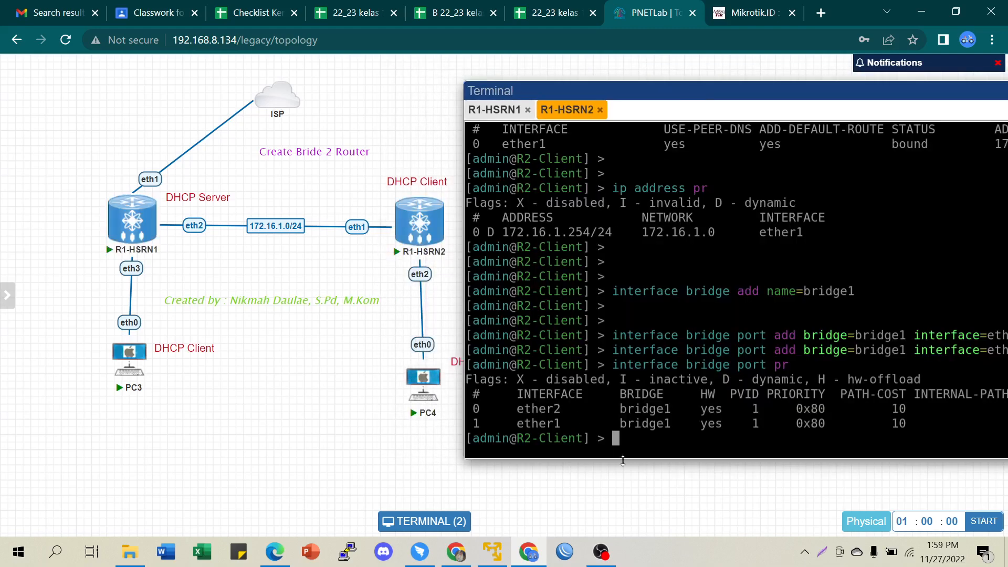
pyautogui.moveTo(519, 410); pyautogui.dragTo(671, 424)
# - On PC4, lease 172.16.1.253/24 with gateway 172.16.1.1 via 'ip dhcp' and show it with 'sh ip'
pyautogui.click(645, 402)
pyautogui.click(624, 445)
pyautogui.moveTo(432, 409)
pyautogui.click(423, 386)
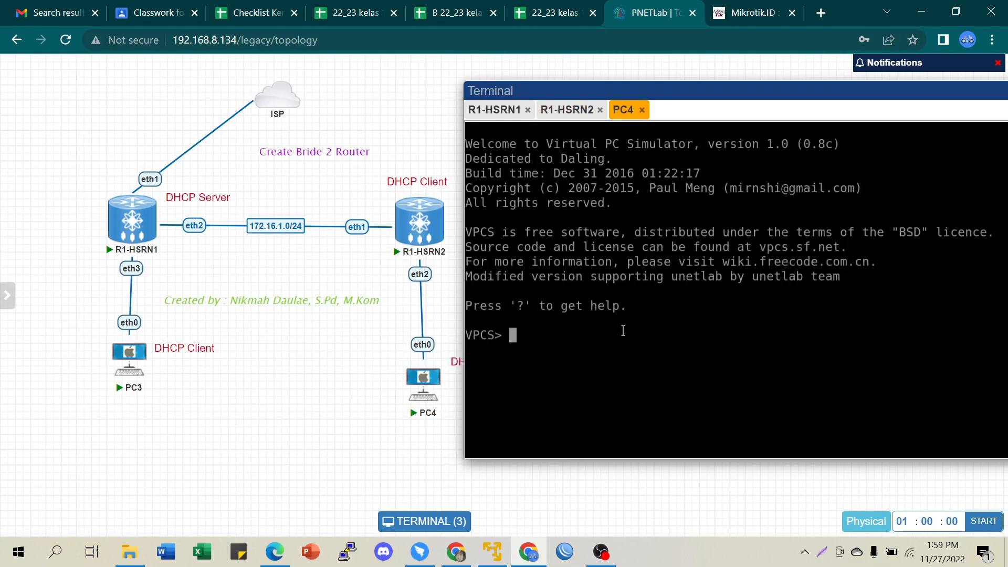
pyautogui.write('ip dhcp')
pyautogui.press('Return')
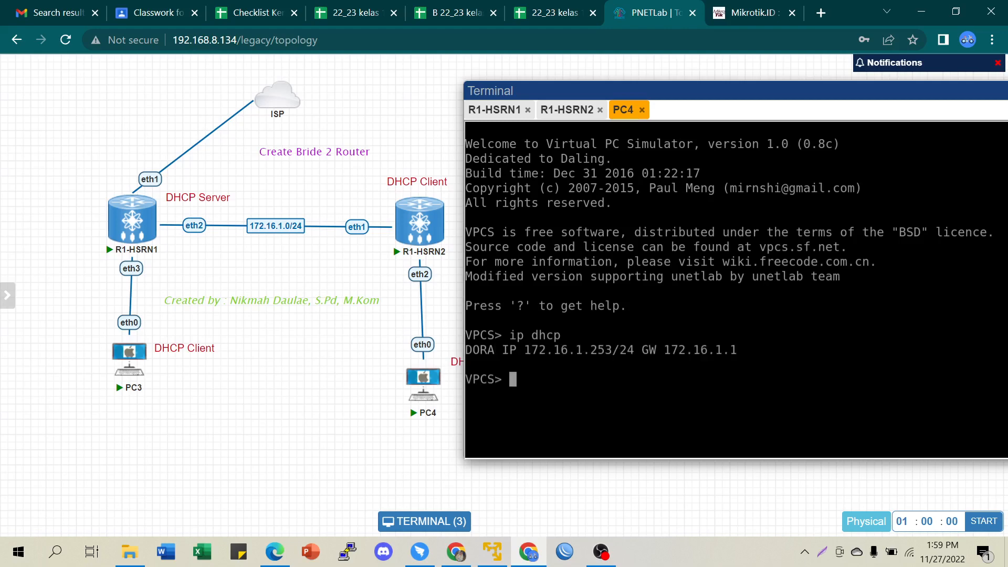
pyautogui.write('sh ip')
pyautogui.press('Return')
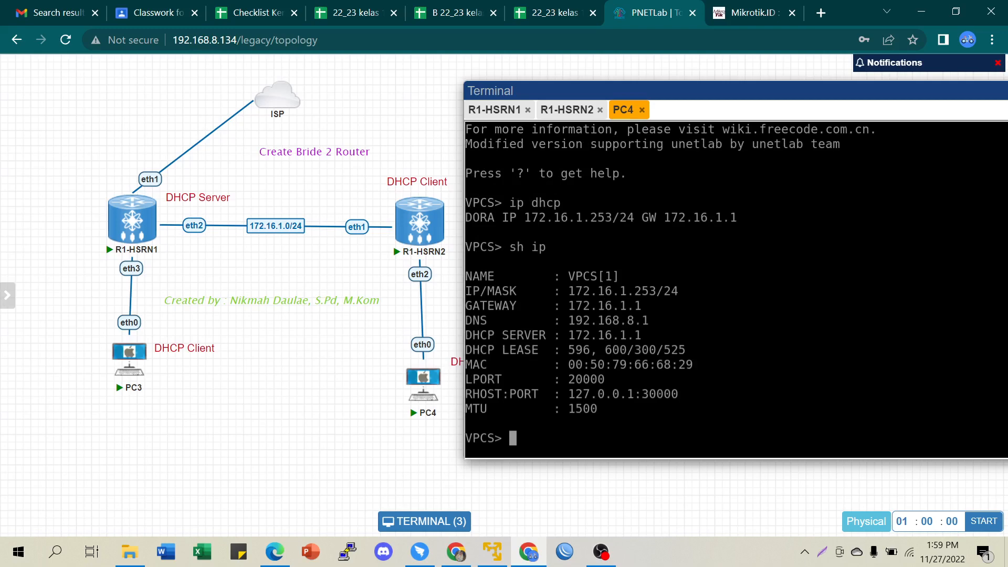
pyautogui.moveTo(132, 233)
# - On PC3, lease 172.16.1.252/24 via 'ip dhcp' and ping google.com
pyautogui.click(131, 355)
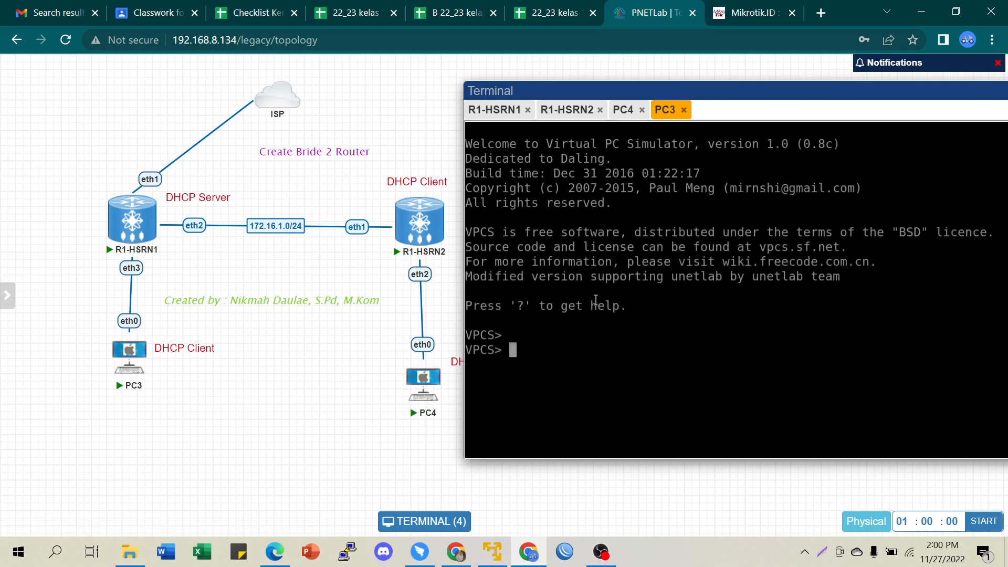
pyautogui.press('Return')
pyautogui.press('Return')
pyautogui.write('ip dhcp')
pyautogui.press('Return')
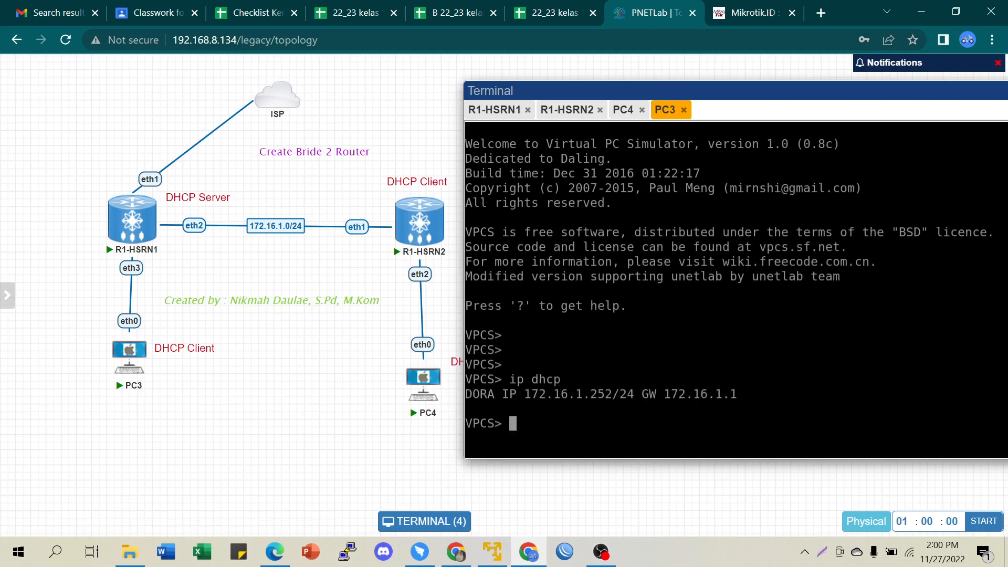
pyautogui.press('Return')
pyautogui.press('Return')
pyautogui.press('Return')
pyautogui.write('ping google.com')
pyautogui.press('Return')
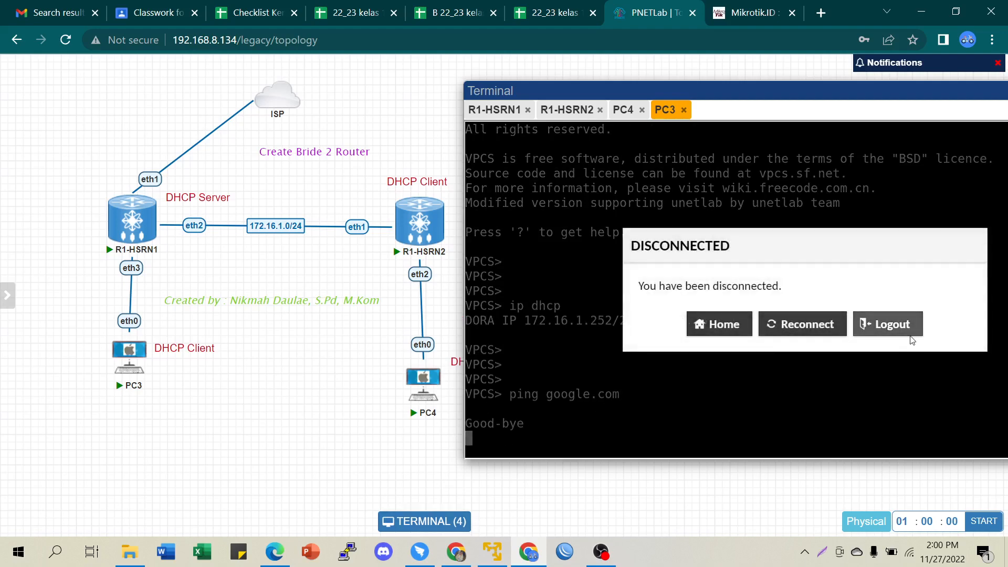
# - Log out of the disconnected PC3 session and close the console window
pyautogui.click(885, 325)
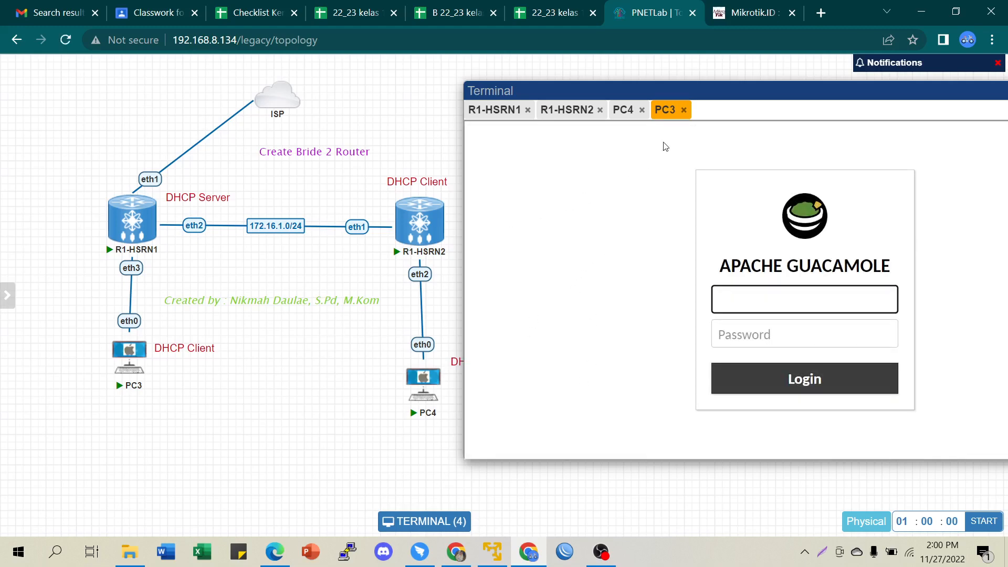
pyautogui.click(683, 110)
pyautogui.moveTo(424, 355)
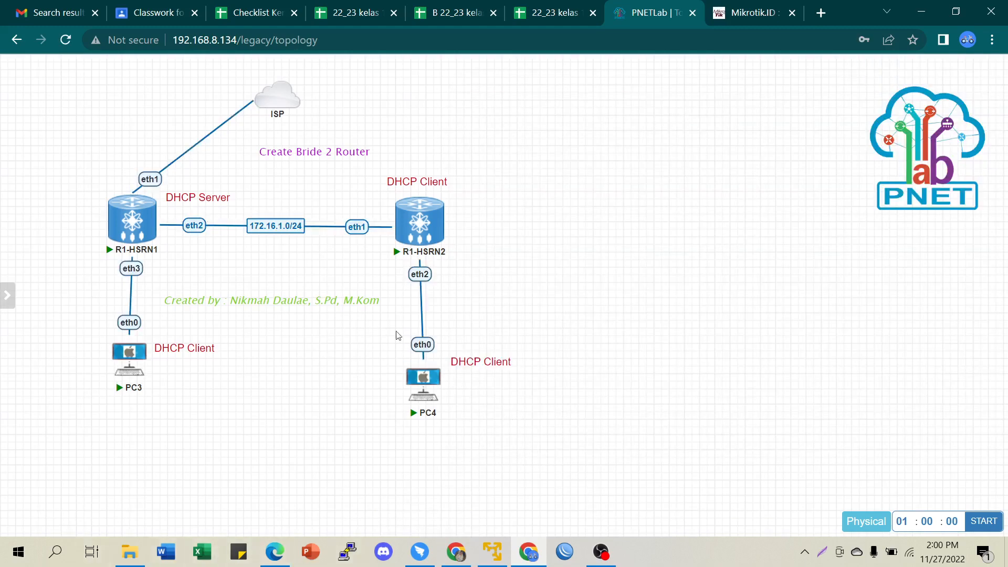
# - Open R1-HSRN1's console beside the topology with a fresh prompt
pyautogui.click(138, 225)
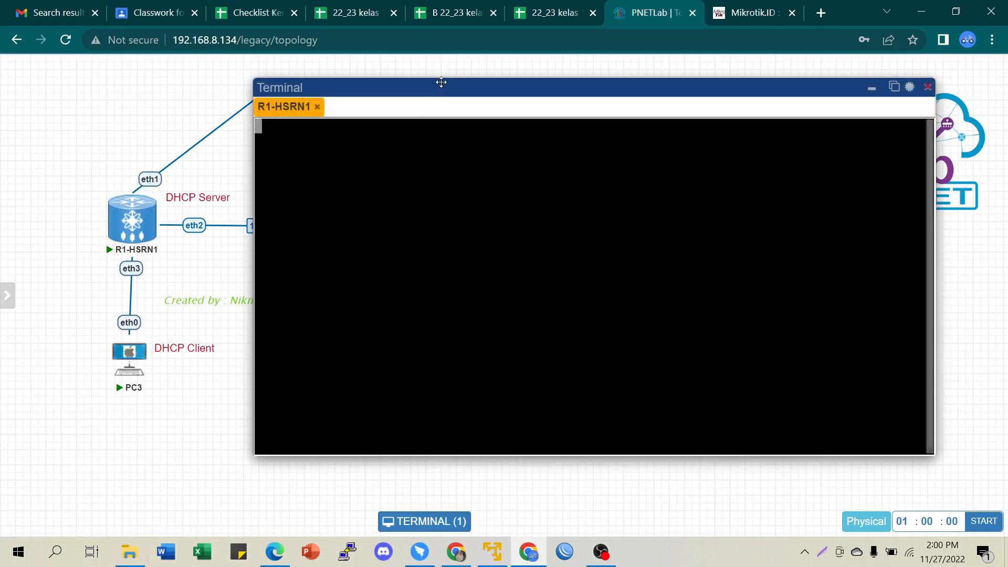
pyautogui.moveTo(444, 85); pyautogui.dragTo(707, 85)
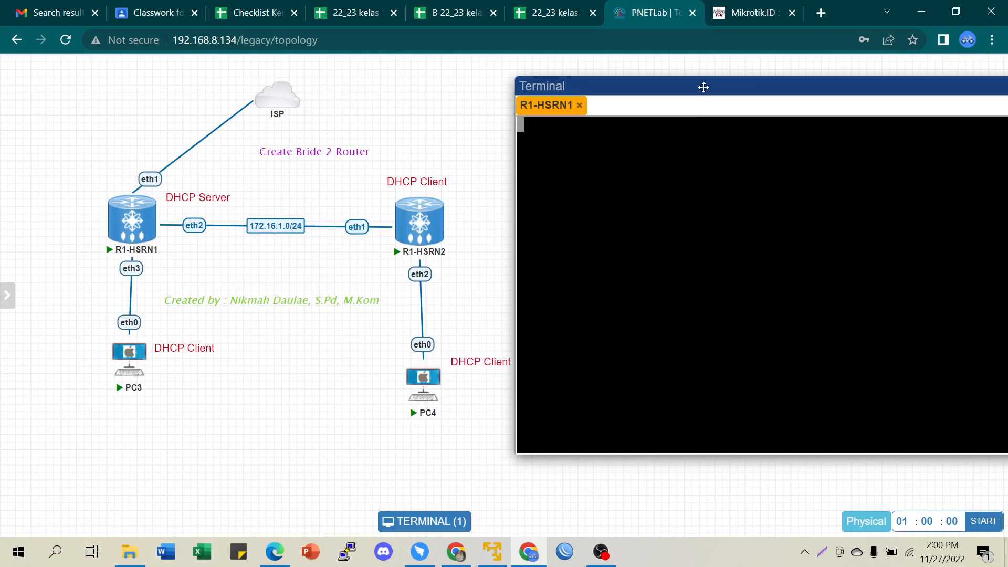
pyautogui.press('Return')
pyautogui.press('Return')
pyautogui.press('Return')
pyautogui.press('Return')
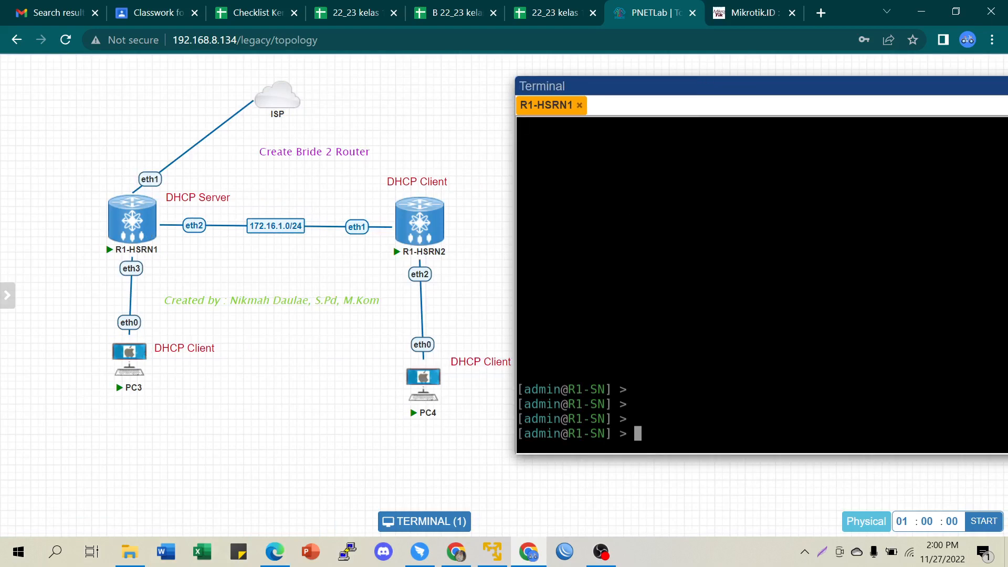
# - Add a NAT rule with chain=srcnat, out-interface=ether1, action=masquerade
pyautogui.write('ip firewall nat a')
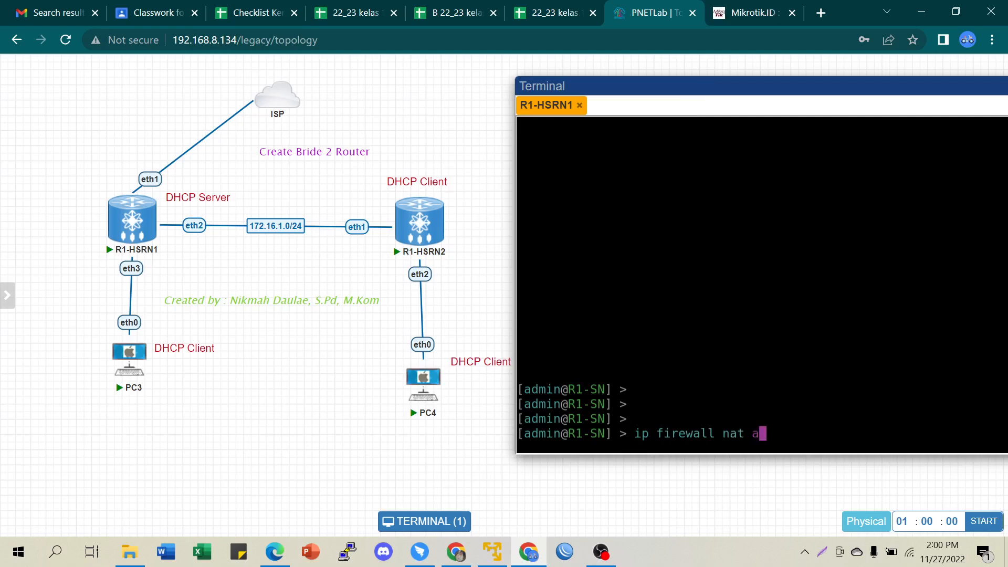
pyautogui.write('dd chain=s')
pyautogui.press('Tab')
pyautogui.write('o')
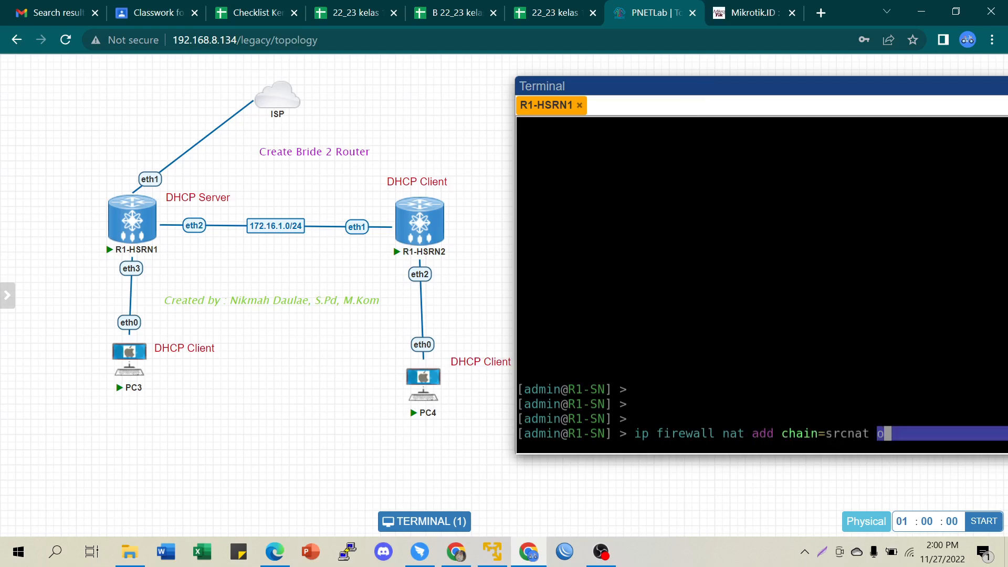
pyautogui.write('ut-in')
pyautogui.press('Tab')
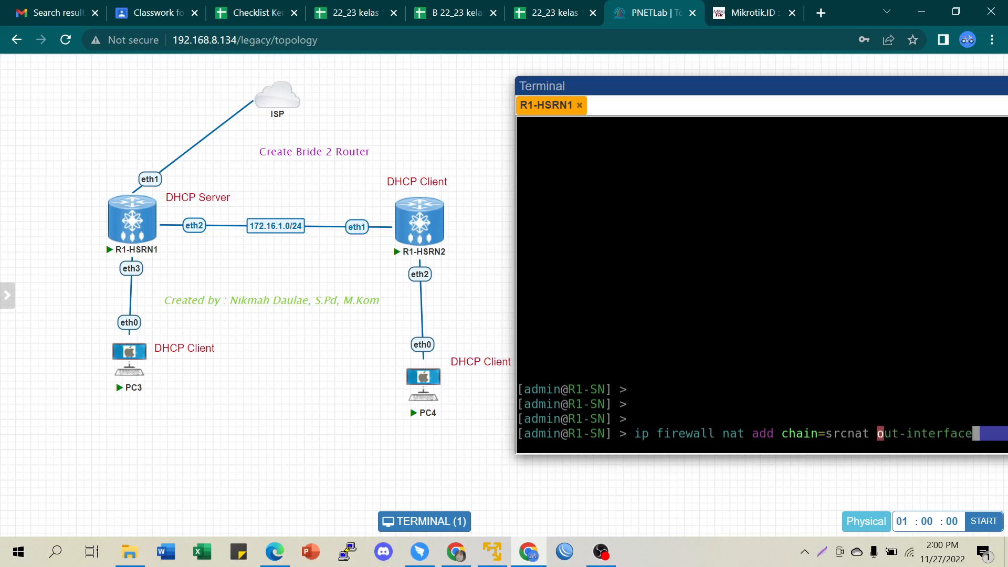
pyautogui.write('=ethe')
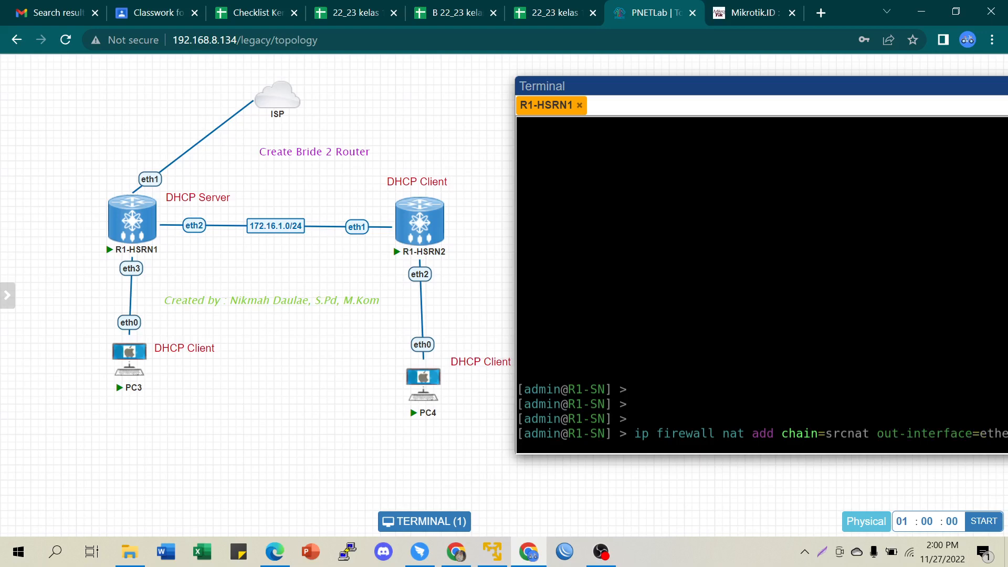
pyautogui.moveTo(722, 83); pyautogui.dragTo(612, 74)
pyautogui.write('r1 action=')
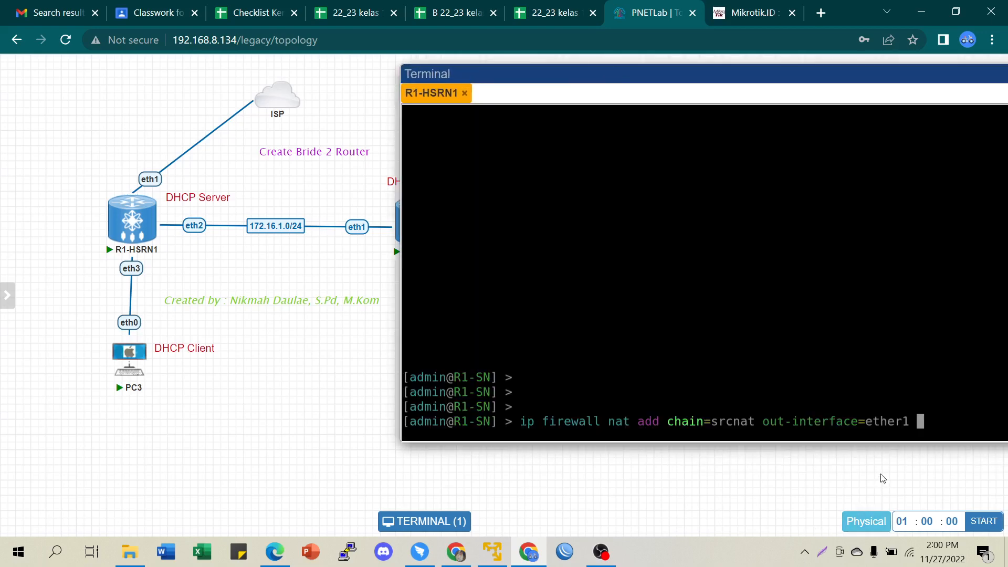
pyautogui.write('masque')
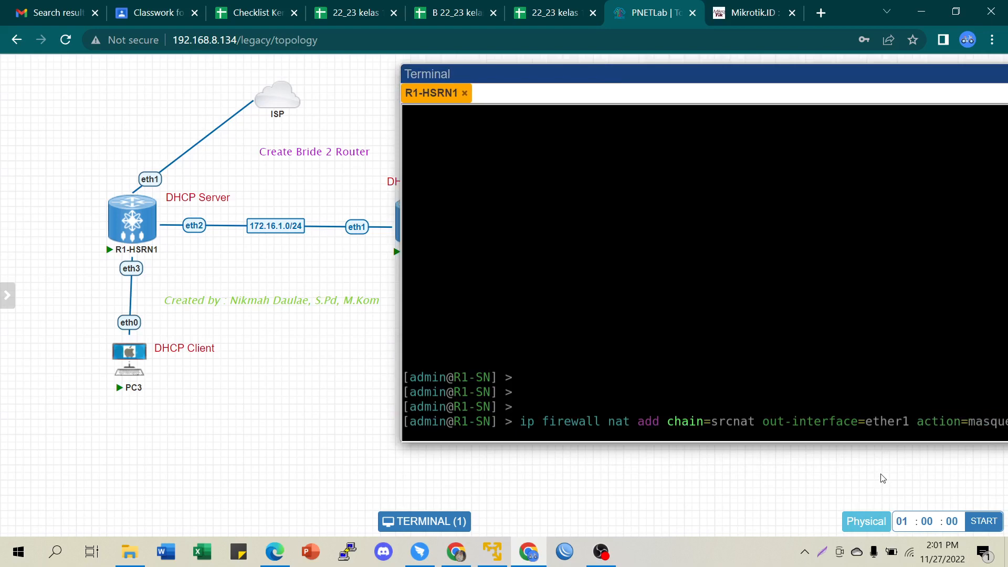
pyautogui.press('Return')
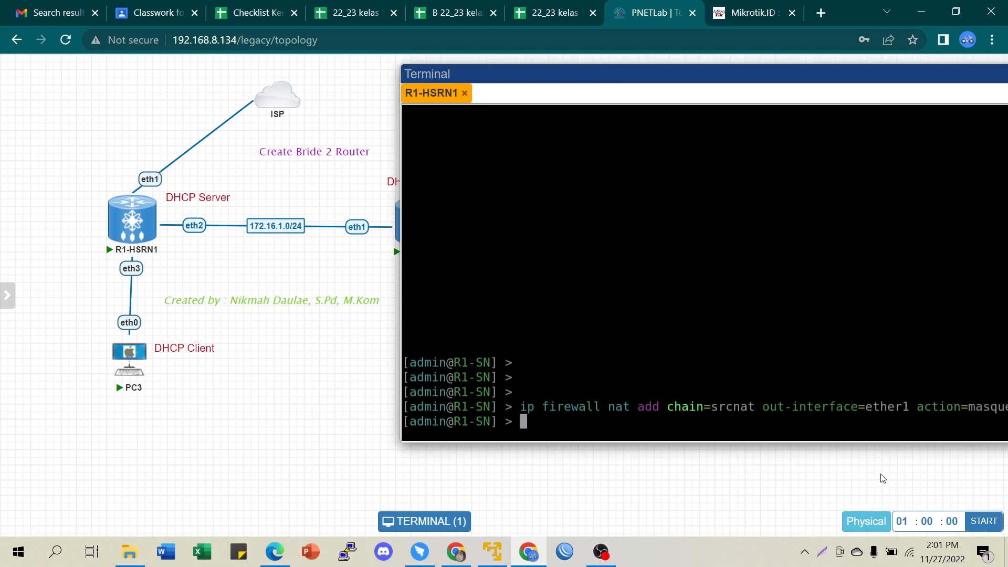
pyautogui.moveTo(779, 74); pyautogui.dragTo(718, 74)
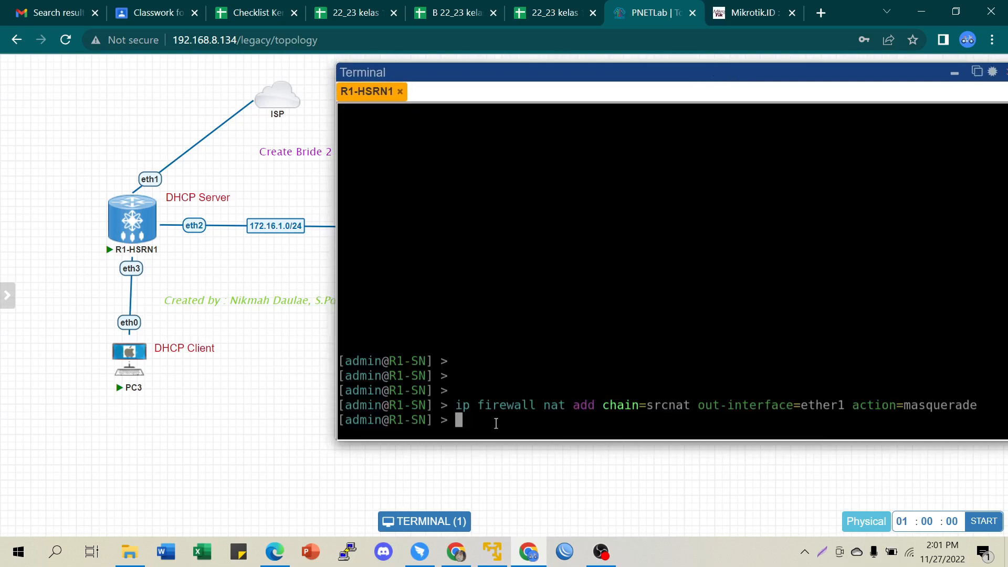
pyautogui.moveTo(634, 405); pyautogui.dragTo(697, 408)
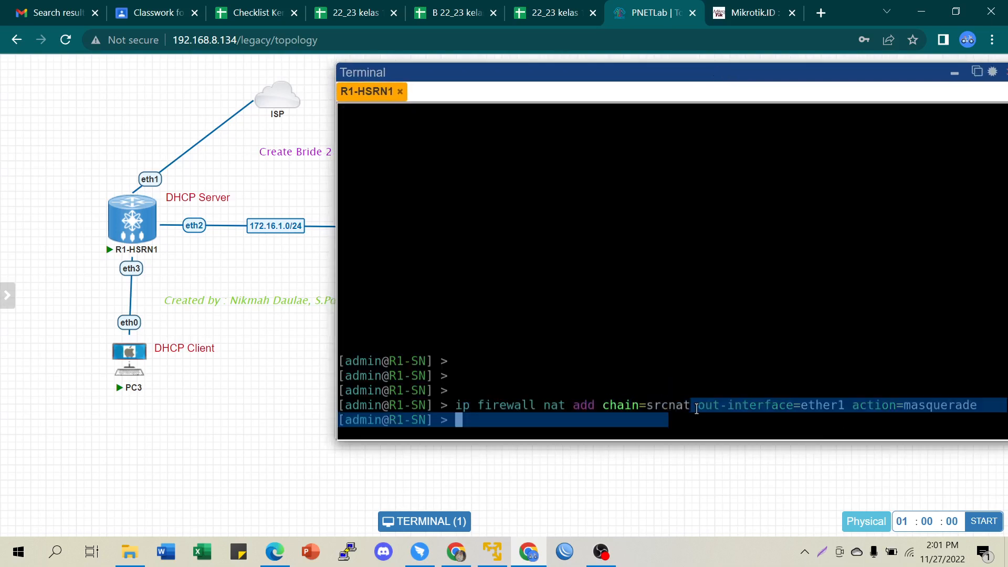
pyautogui.click(740, 411)
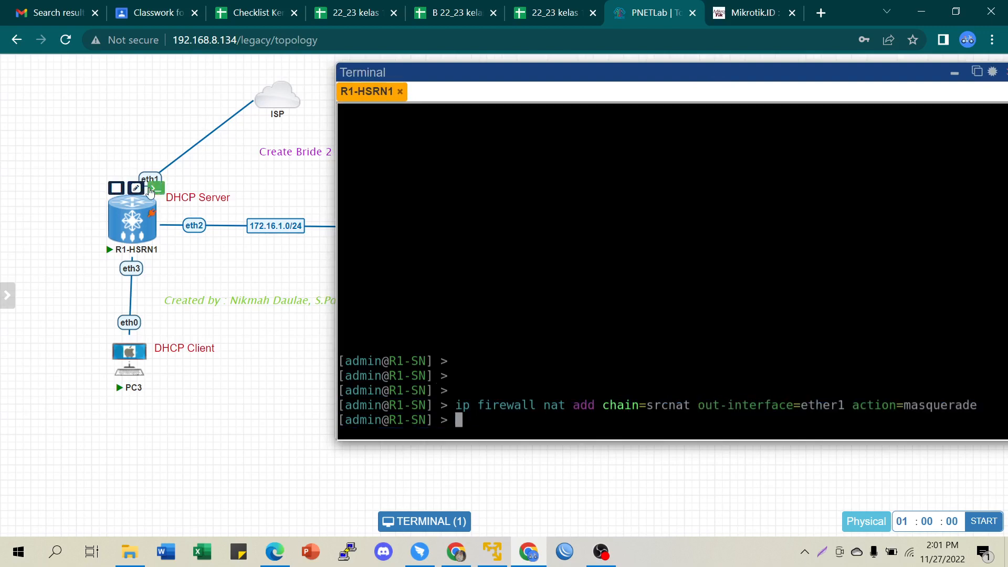
pyautogui.moveTo(269, 118)
# - Ping 8.8.8.8 from R1-HSRN1, stopping after two replies with 0% loss
pyautogui.press('Return')
pyautogui.press('Return')
pyautogui.write('p')
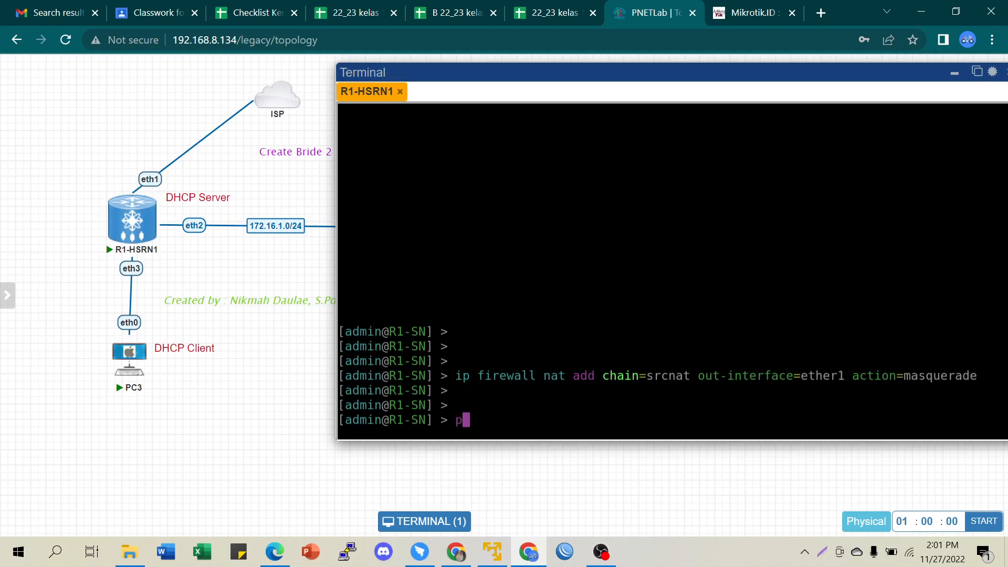
pyautogui.write('ing 8.8.8')
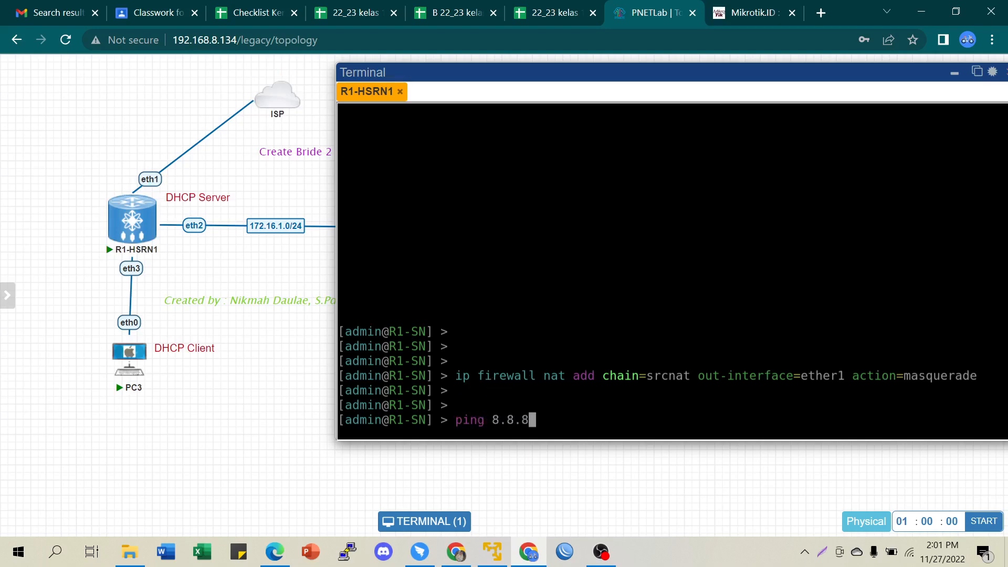
pyautogui.write('.8')
pyautogui.press('Return')
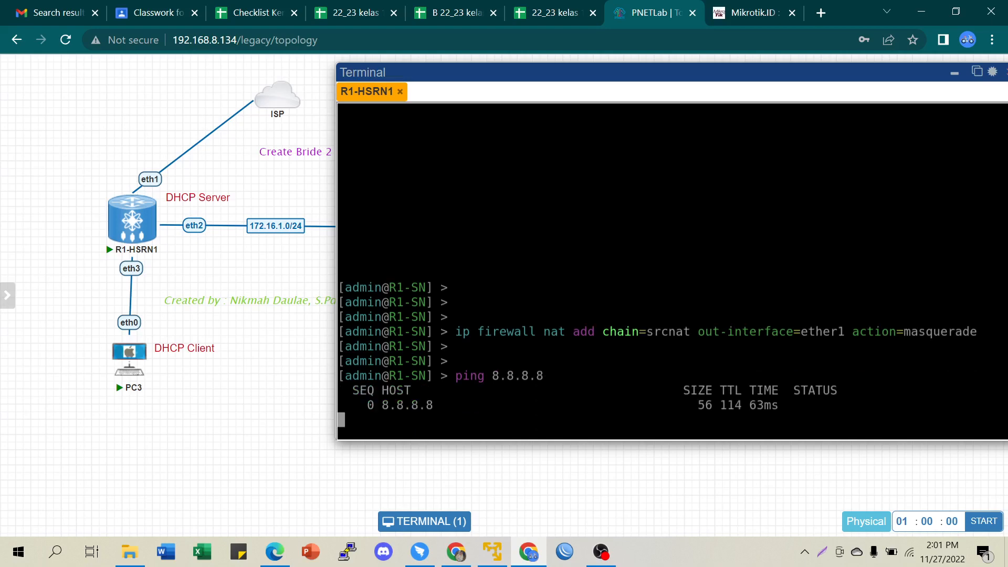
pyautogui.hotkey('ctrl', 'c')
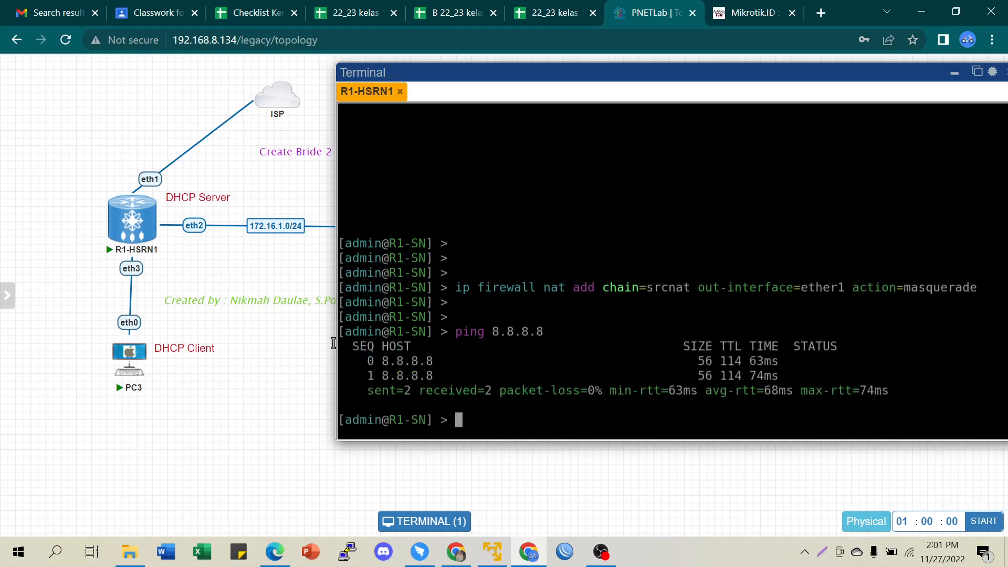
# - Close PC3's dropped console session, then stop and start the PC3 node
pyautogui.click(130, 358)
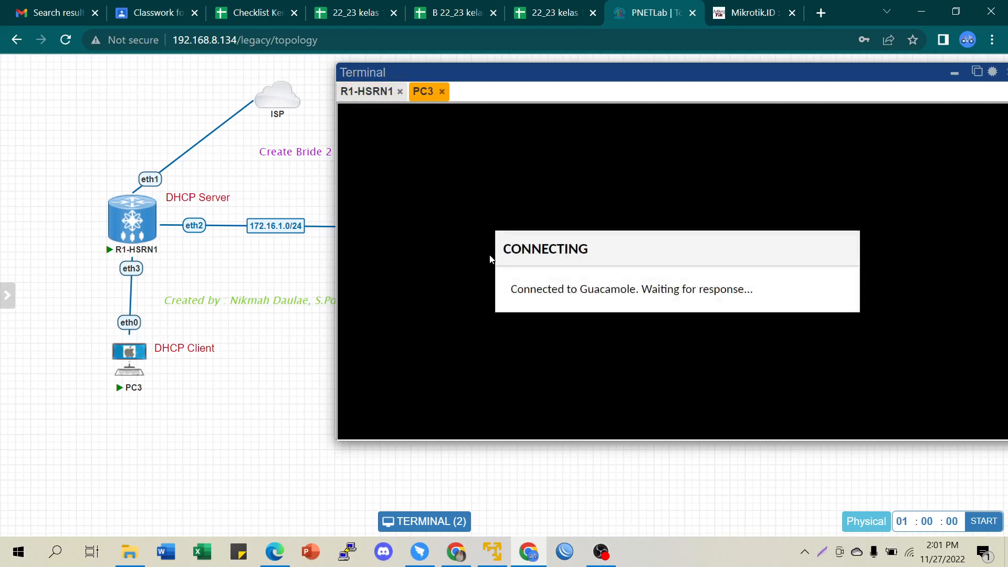
pyautogui.click(756, 320)
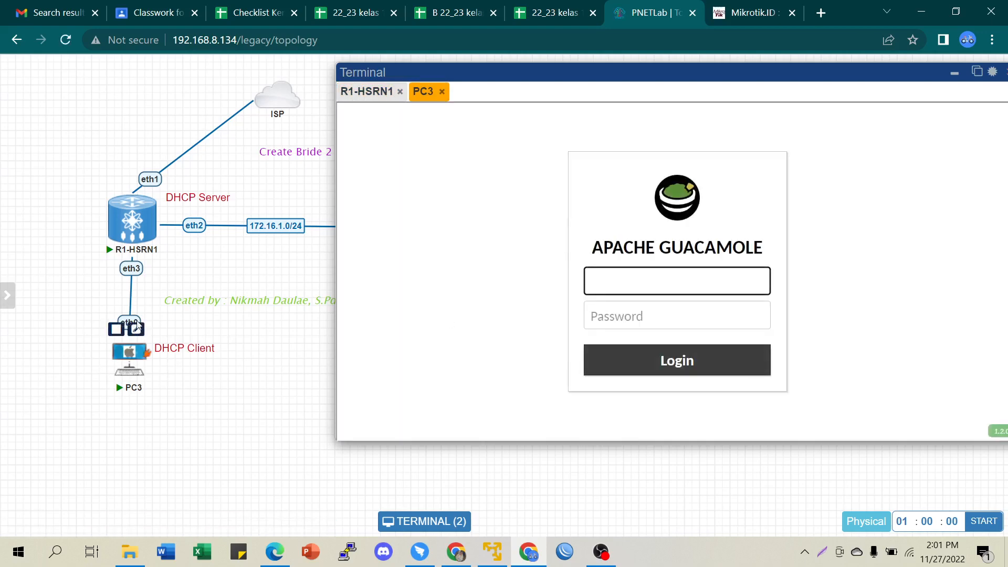
pyautogui.click(444, 91)
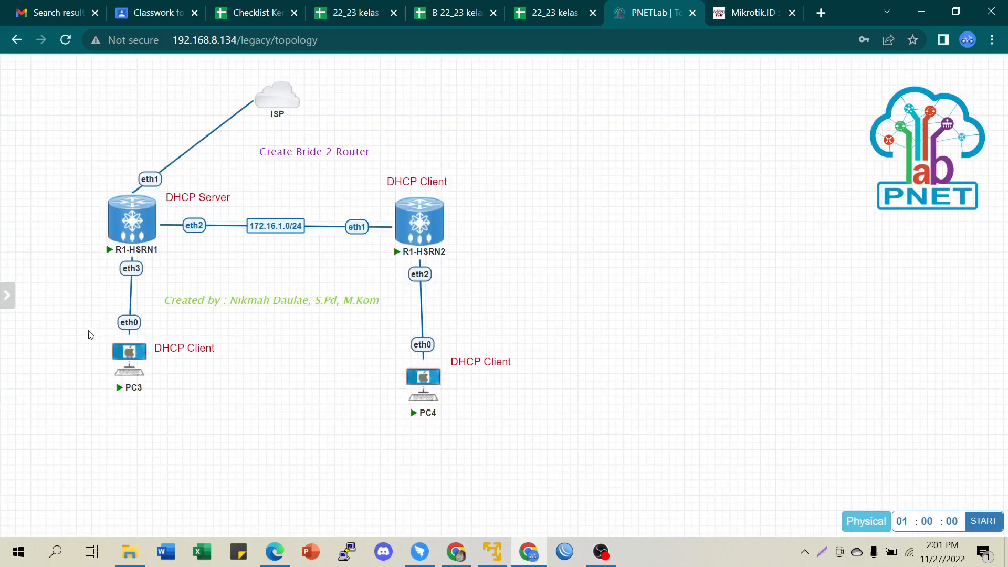
pyautogui.click(116, 332)
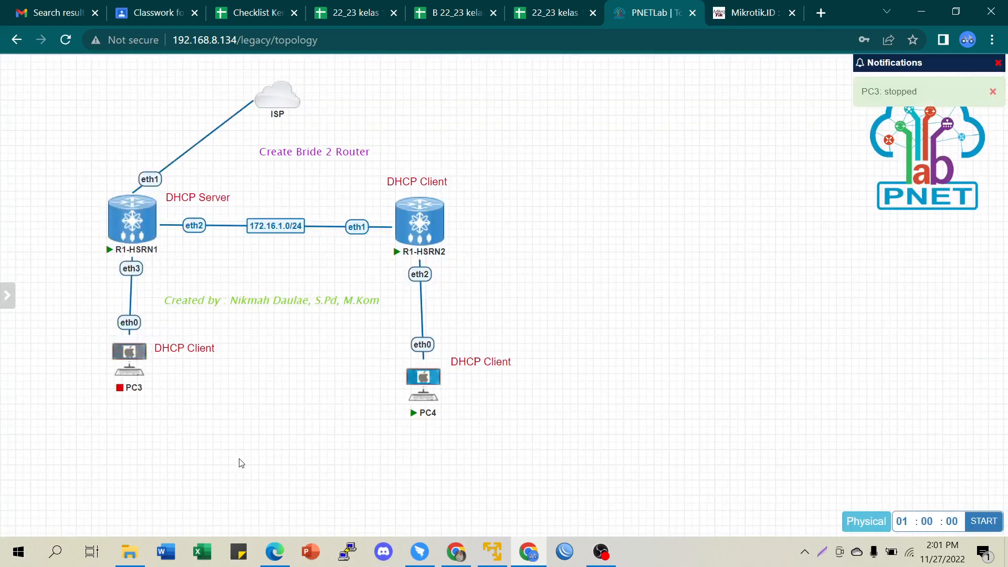
pyautogui.click(116, 331)
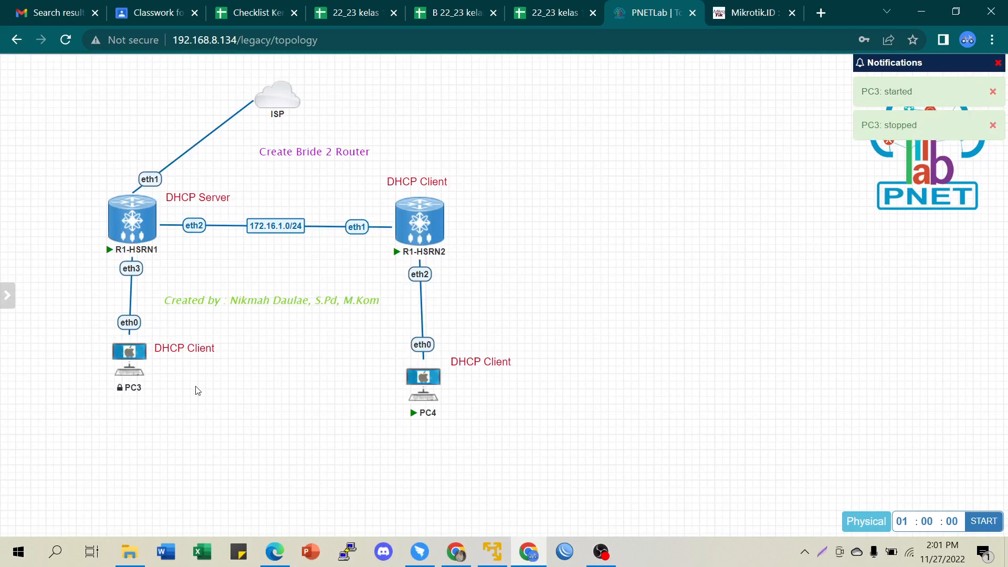
# - From R2-Client's console, ping 8.8.8.8, getting replies at 65ms and 49ms
pyautogui.click(420, 219)
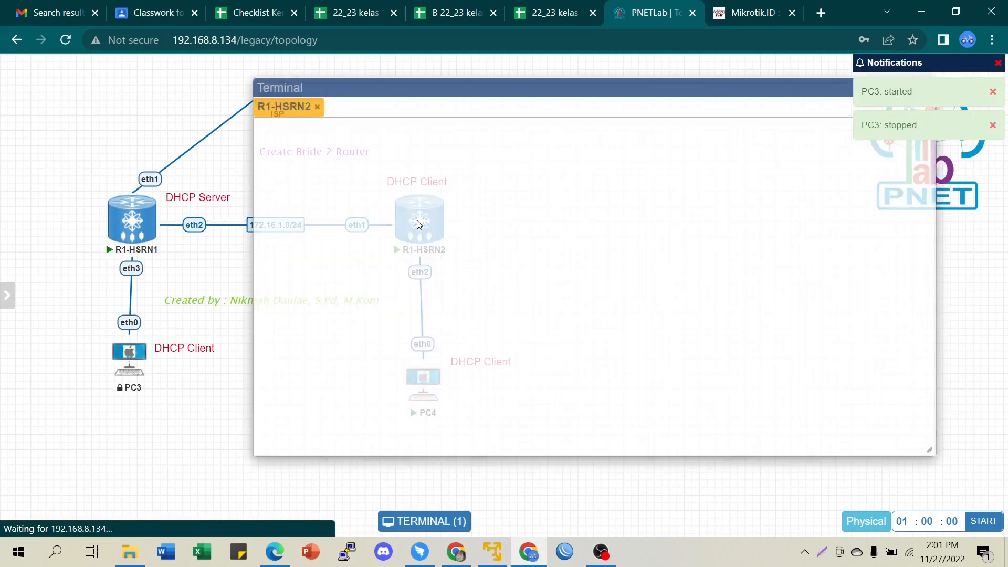
pyautogui.moveTo(459, 88); pyautogui.dragTo(667, 103)
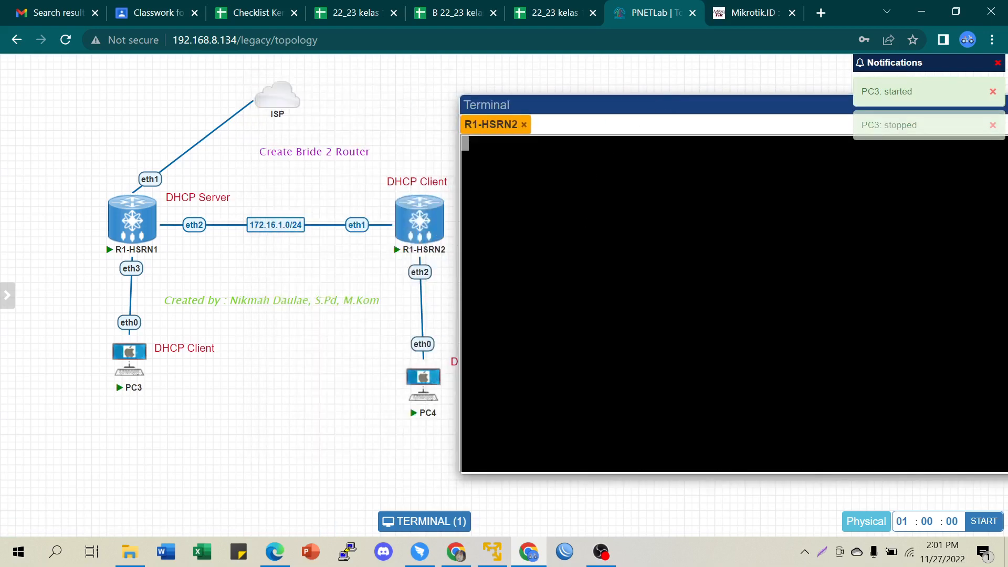
pyautogui.press('Return')
pyautogui.press('Return')
pyautogui.press('Return')
pyautogui.write('i')
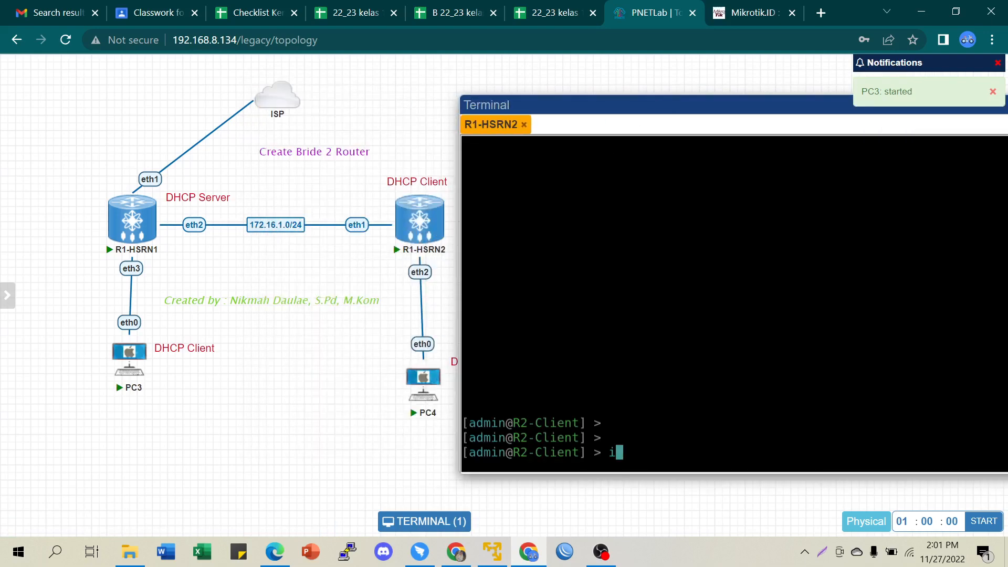
pyautogui.write('p')
pyautogui.press('BackSpace')
pyautogui.press('BackSpace')
pyautogui.write('ping ')
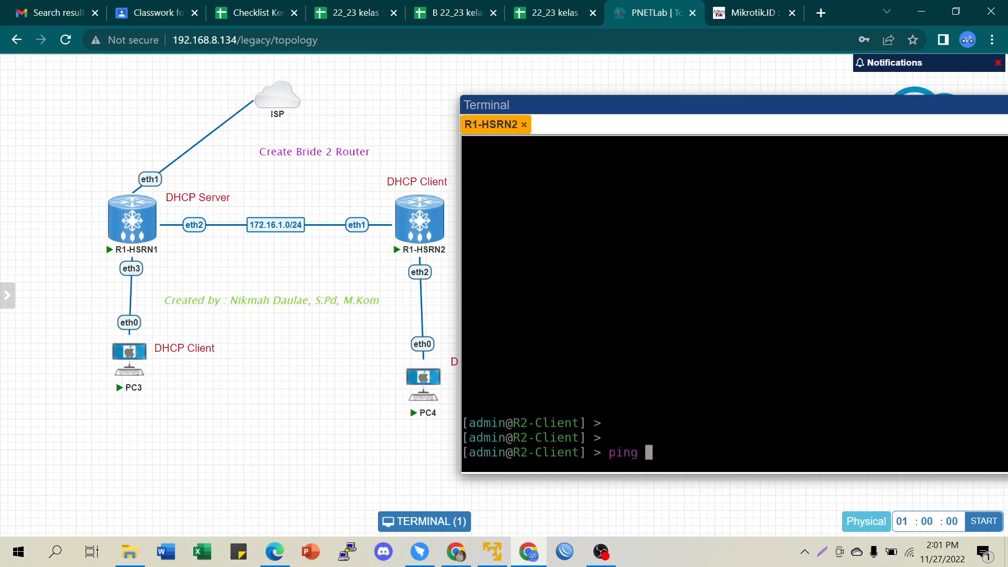
pyautogui.write('8.8.8.8')
pyautogui.press('Return')
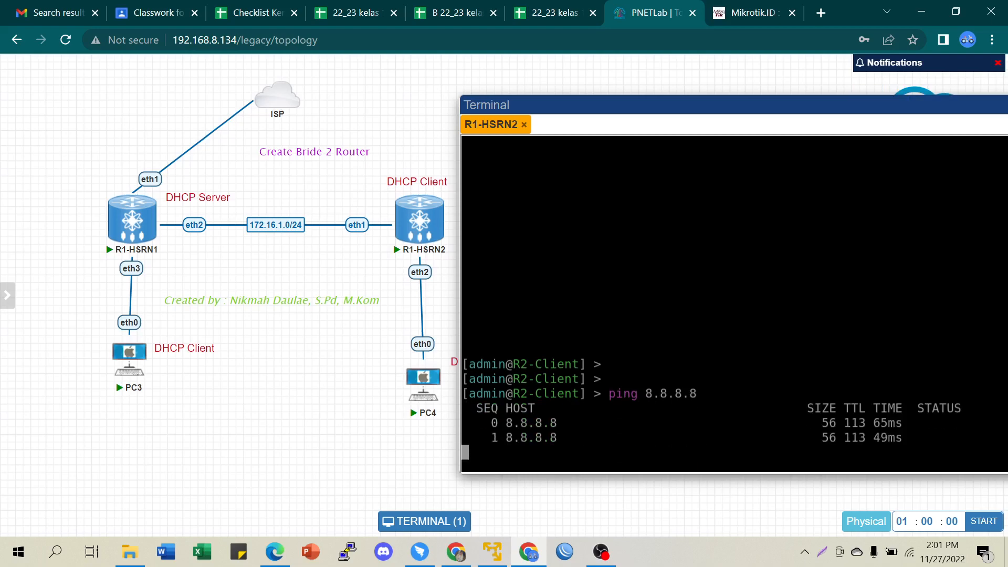
pyautogui.hotkey('ctrl', 'c')
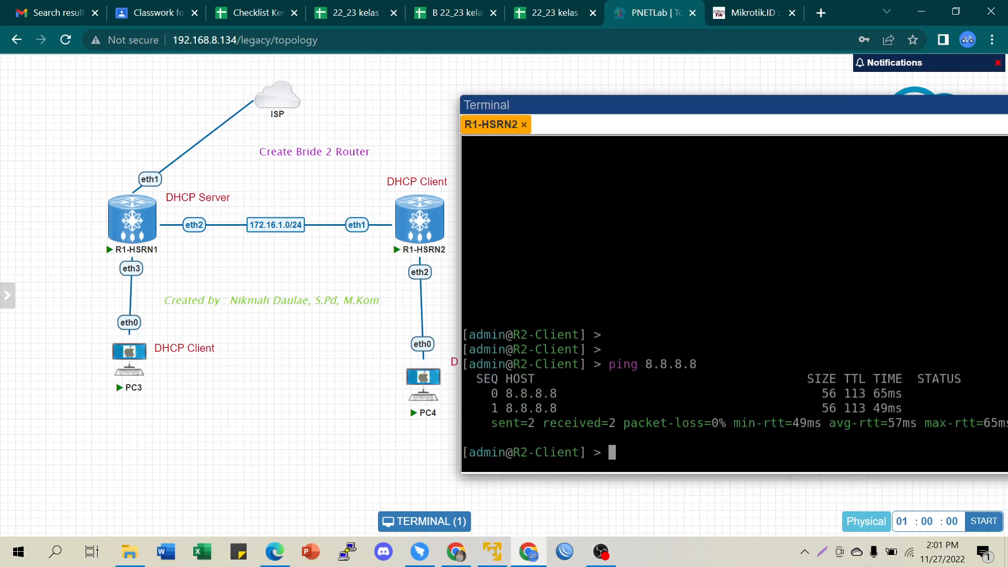
# - On PC4, show address 172.16.1.253/24 and ping 8.8.8.8, getting five replies
pyautogui.click(433, 384)
pyautogui.press('Return')
pyautogui.press('Return')
pyautogui.press('Return')
pyautogui.write('sh ip')
pyautogui.press('Return')
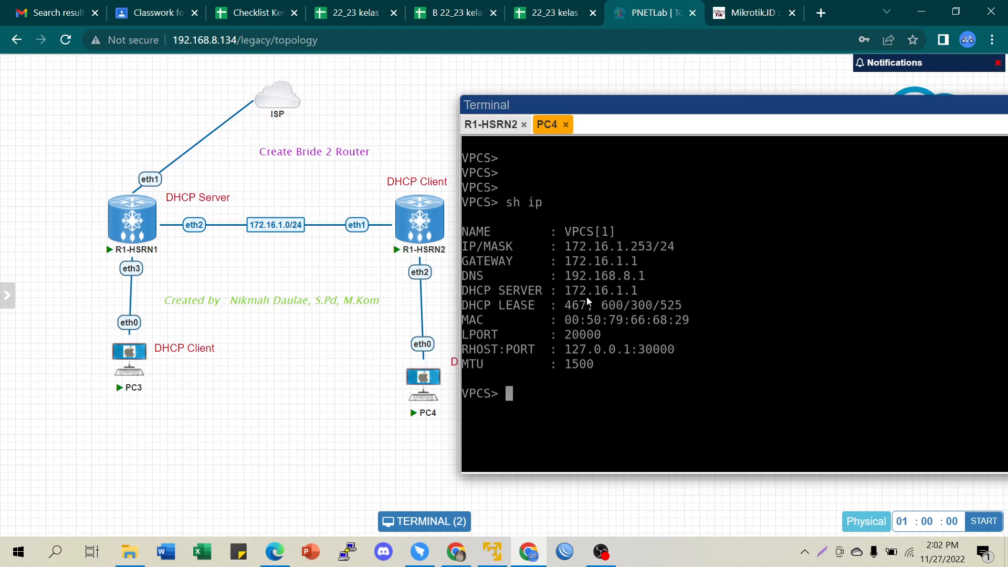
pyautogui.write('ping 8.8.8.8')
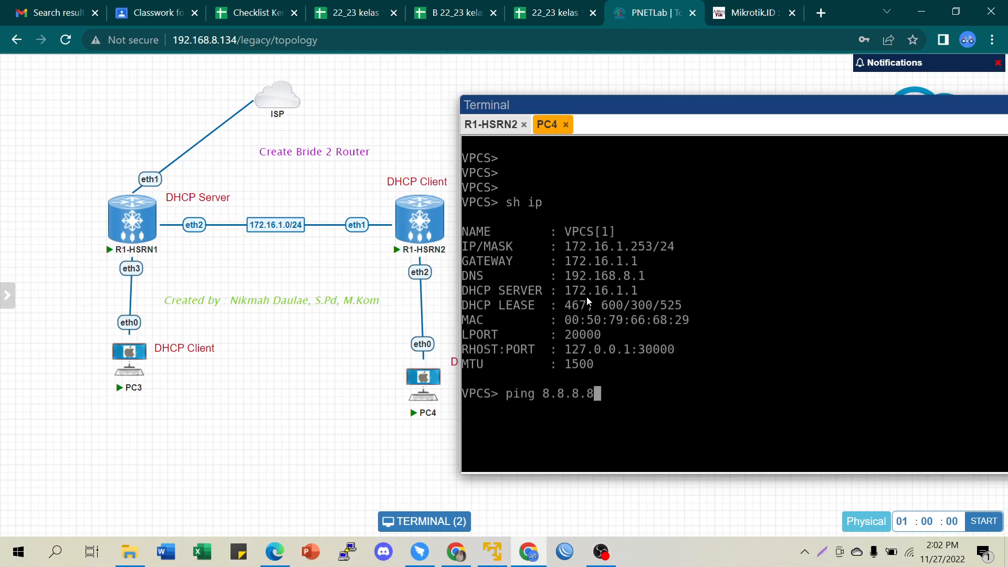
pyautogui.press('Return')
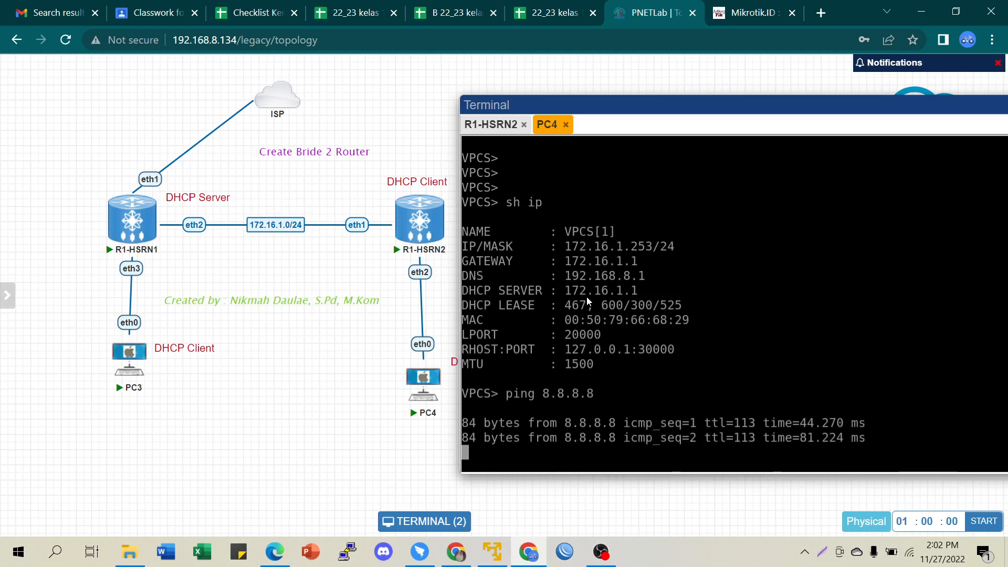
pyautogui.moveTo(428, 398)
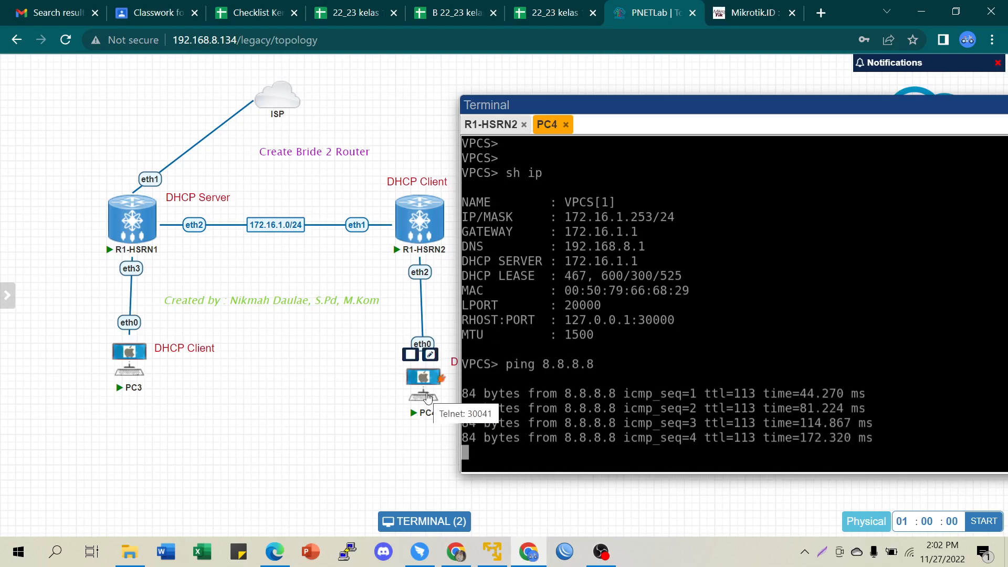
# - On PC3, lease 172.16.1.252/24 via 'ip dhcp', ping 8.8.8.8 successfully, then minimize the terminal
pyautogui.click(121, 361)
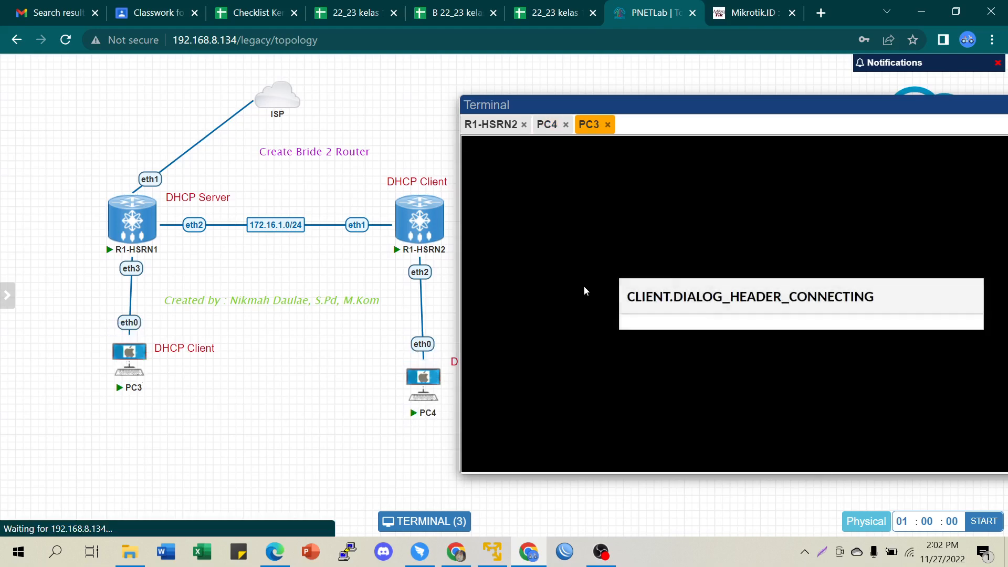
pyautogui.write('ip dhcp')
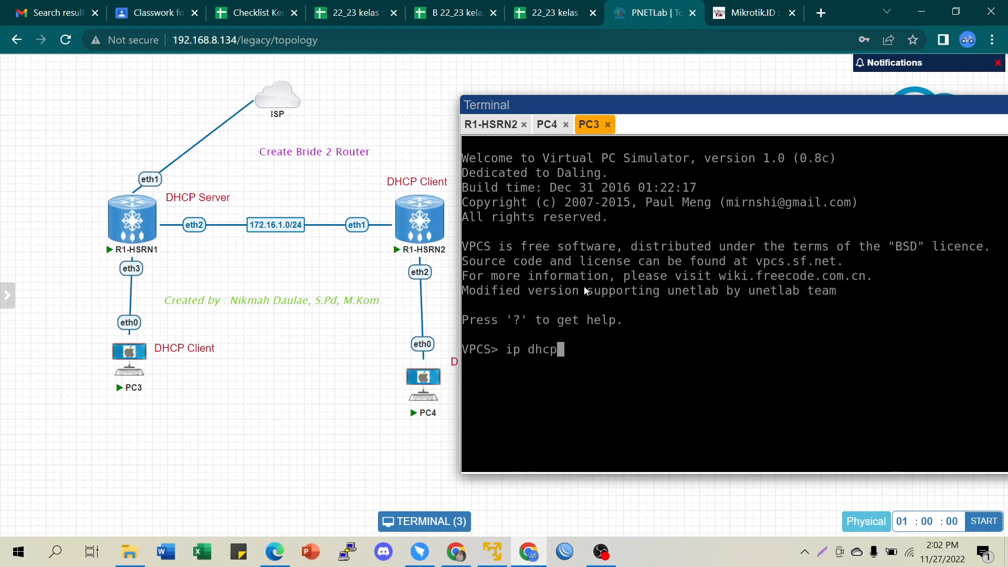
pyautogui.press('Return')
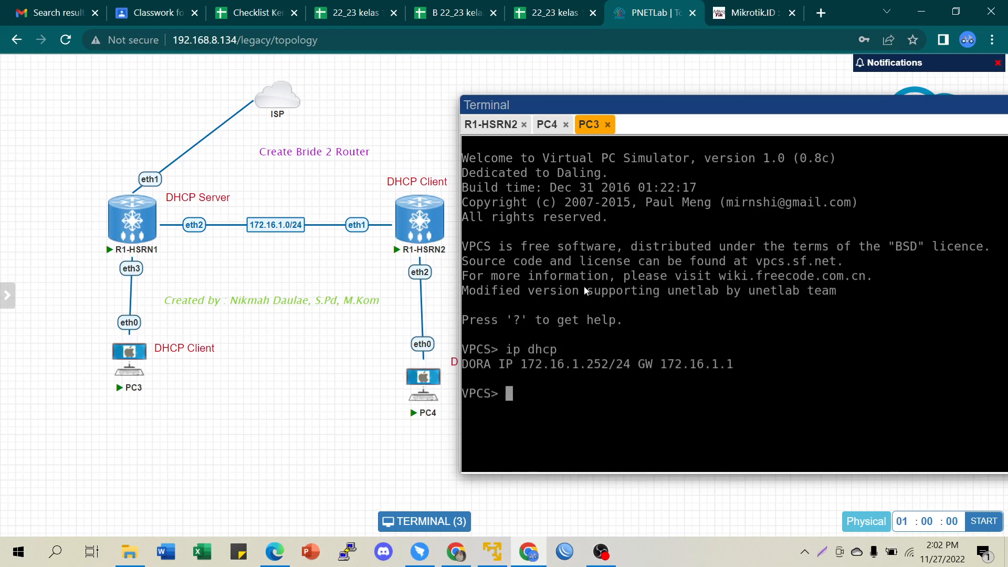
pyautogui.write('ping 8.8.8.8')
pyautogui.press('Return')
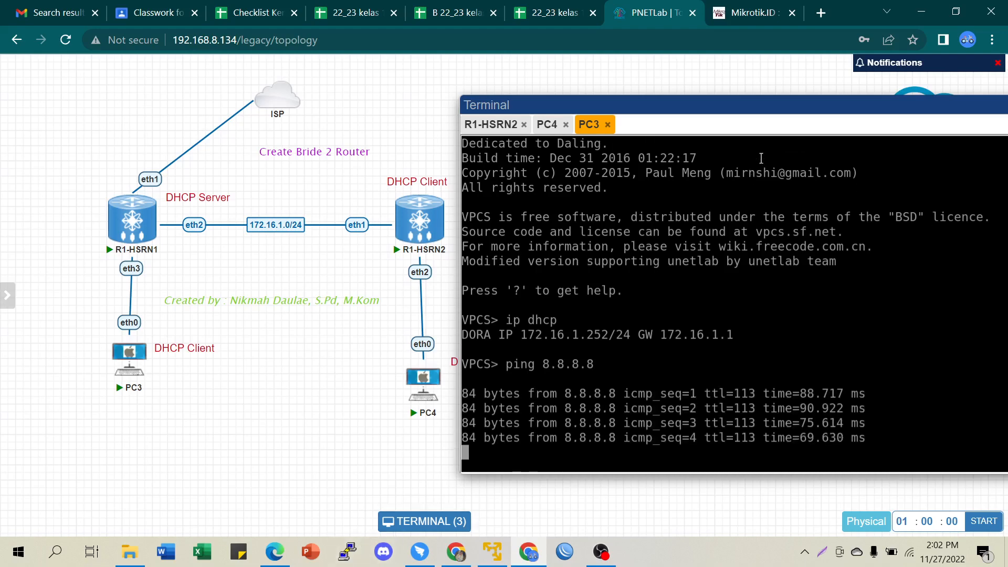
pyautogui.moveTo(800, 105); pyautogui.dragTo(711, 100)
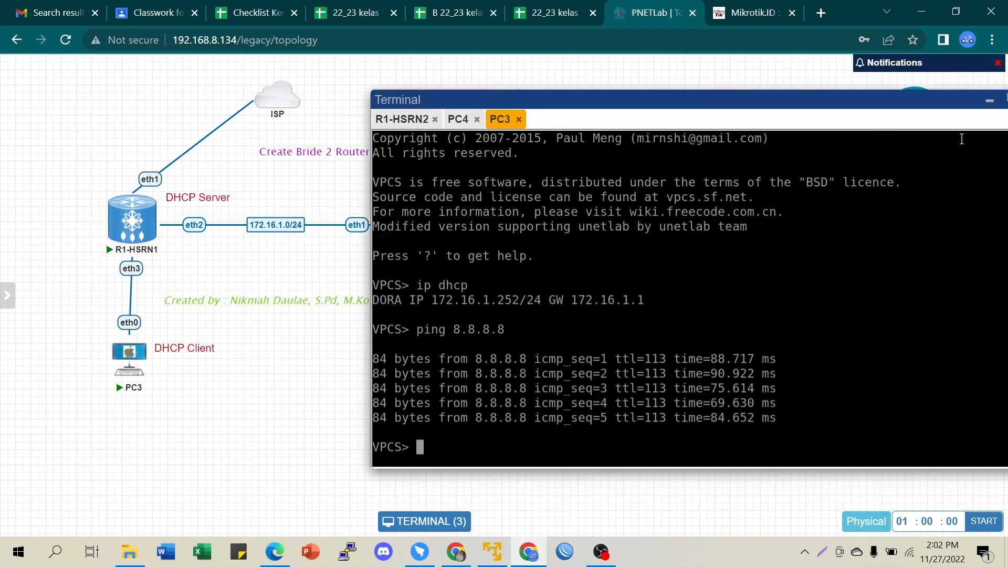
pyautogui.click(989, 103)
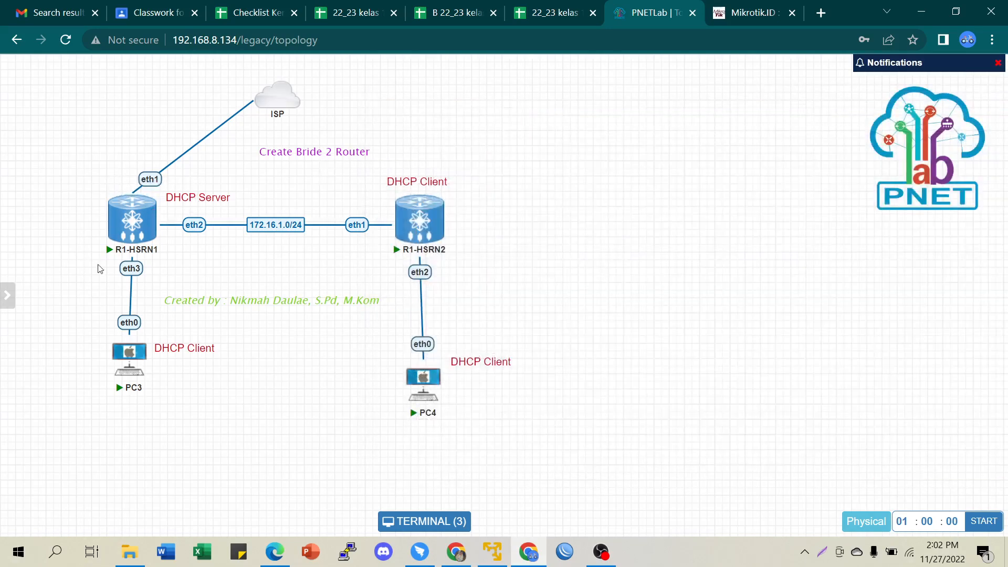
# - Restore the terminal window and shift it up and right to uncover the R1-HSRN2 console
pyautogui.moveTo(130, 224)
pyautogui.moveTo(420, 212)
pyautogui.moveTo(423, 240)
pyautogui.click(414, 523)
pyautogui.moveTo(552, 254); pyautogui.dragTo(629, 138)
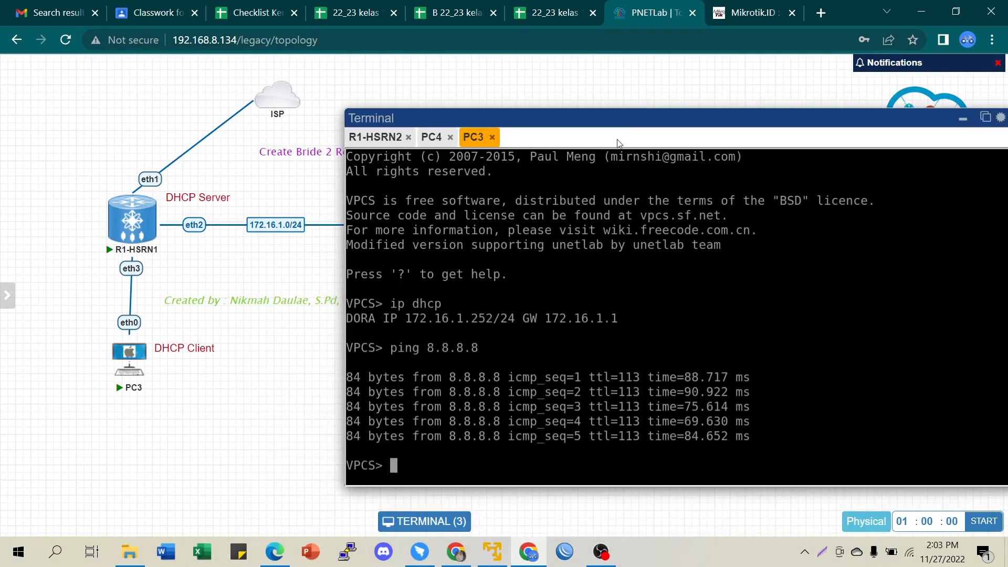
pyautogui.moveTo(550, 121); pyautogui.dragTo(653, 120)
# - Run 'ip dhcp-server lease pr' twice on R1-HSRN2, which returns an empty lease table
pyautogui.click(479, 137)
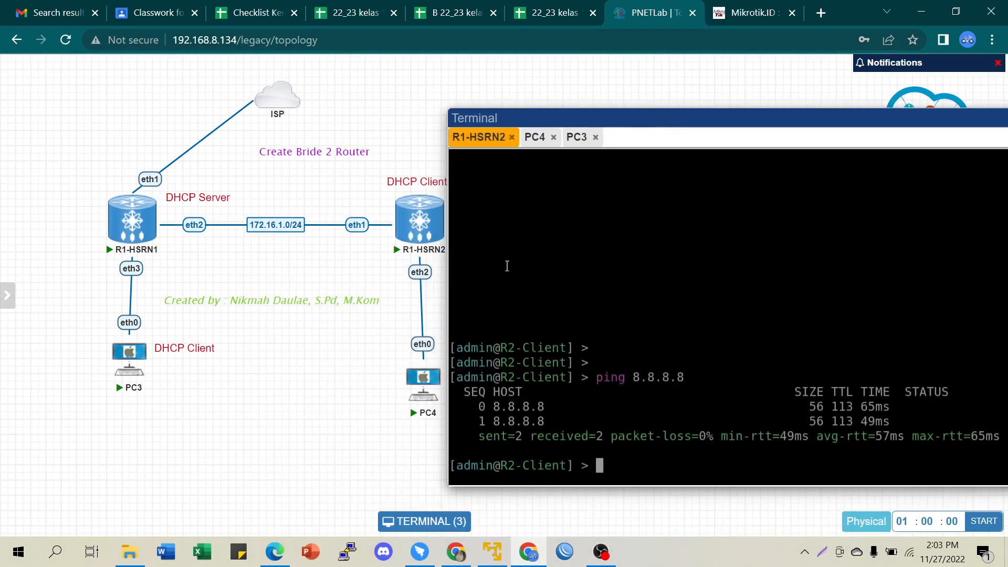
pyautogui.write('ip dhcp-server ')
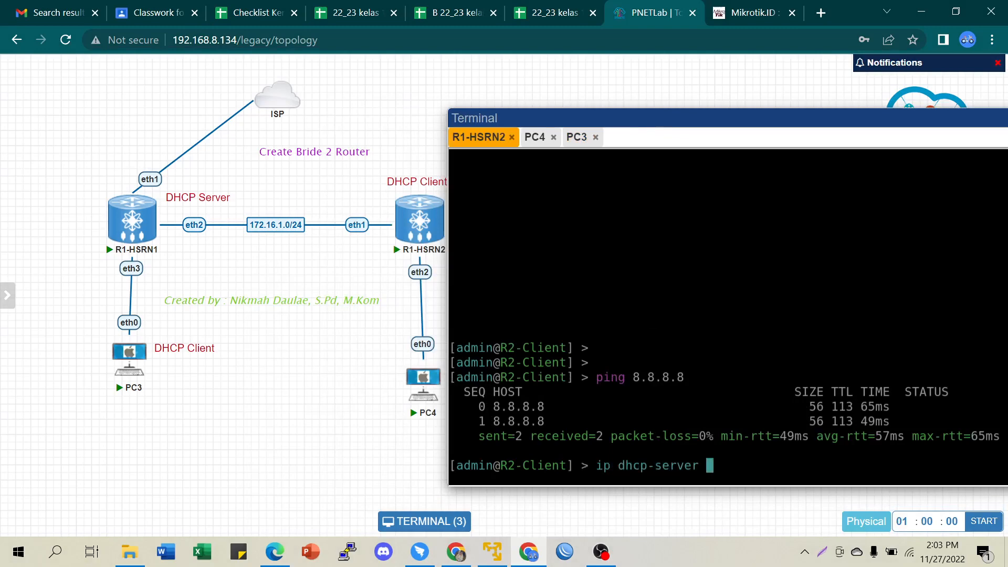
pyautogui.write('lease pr')
pyautogui.press('Return')
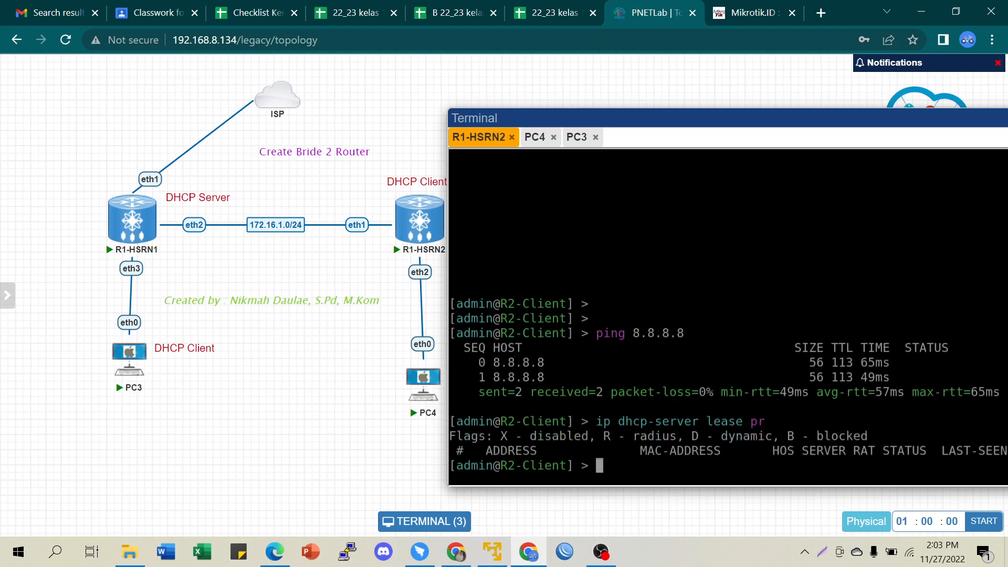
pyautogui.press('Return')
pyautogui.press('Return')
pyautogui.press('Return')
pyautogui.press('Return')
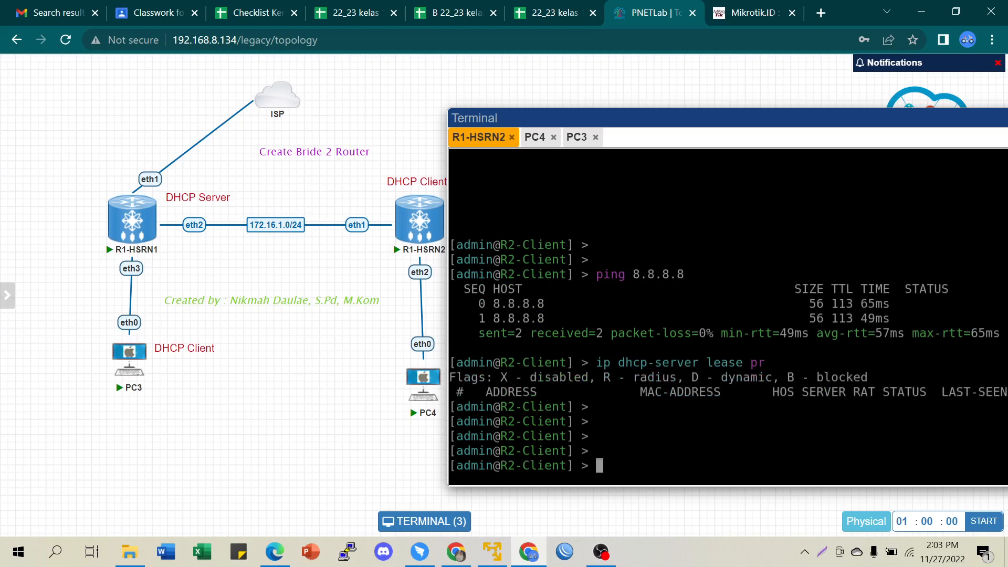
pyautogui.press('Up')
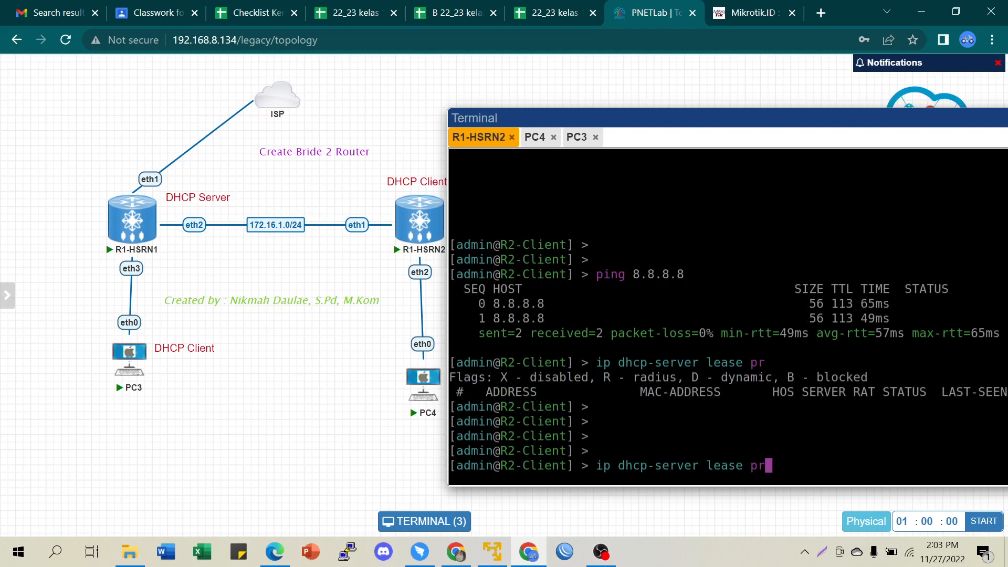
pyautogui.press('Return')
pyautogui.press('Return')
pyautogui.press('Return')
pyautogui.press('Return')
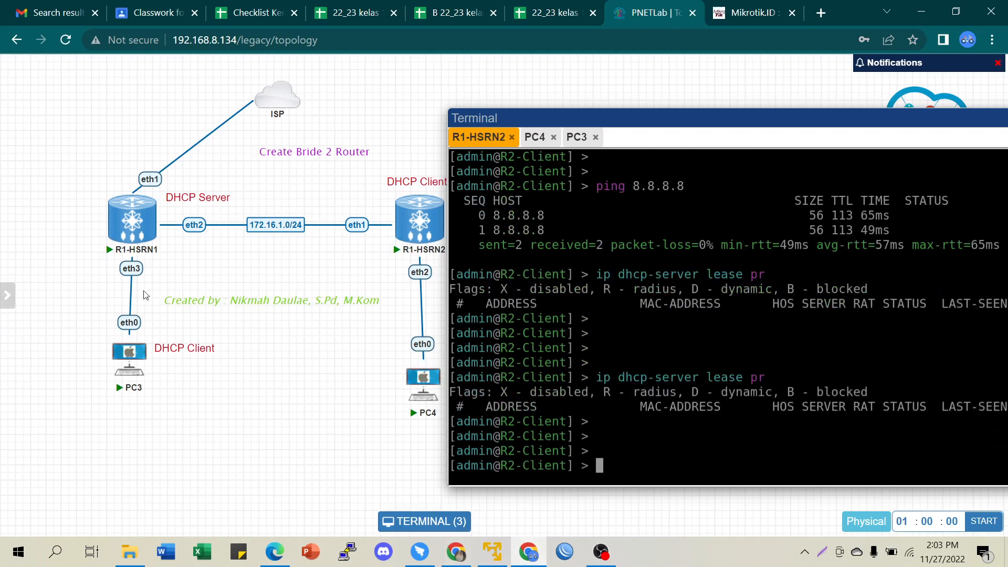
# - Open R1-HSRN1's console and list its DHCP leases, showing three bound 172.16.1.252–.254 entries
pyautogui.click(133, 212)
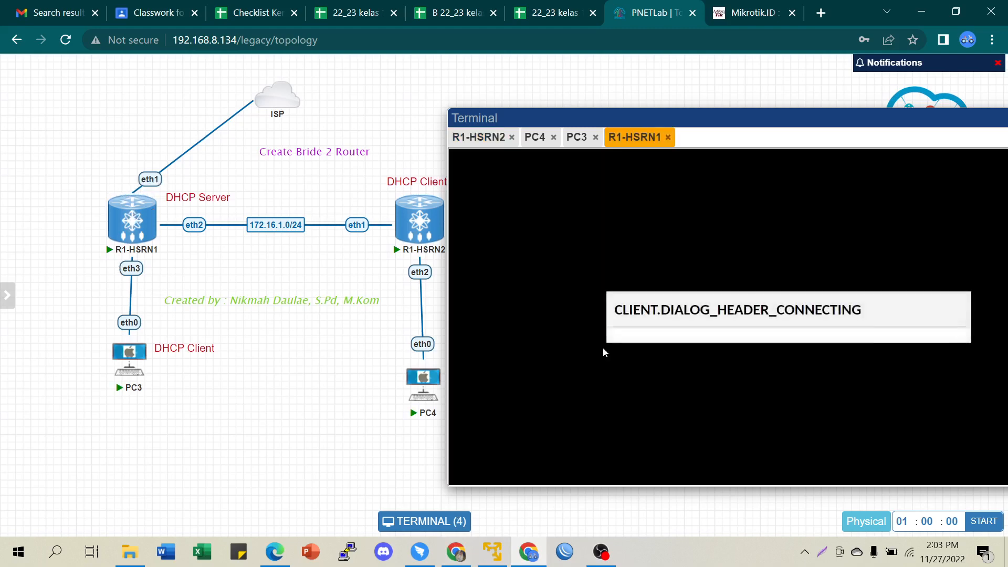
pyautogui.press('Return')
pyautogui.press('Return')
pyautogui.press('Return')
pyautogui.press('Return')
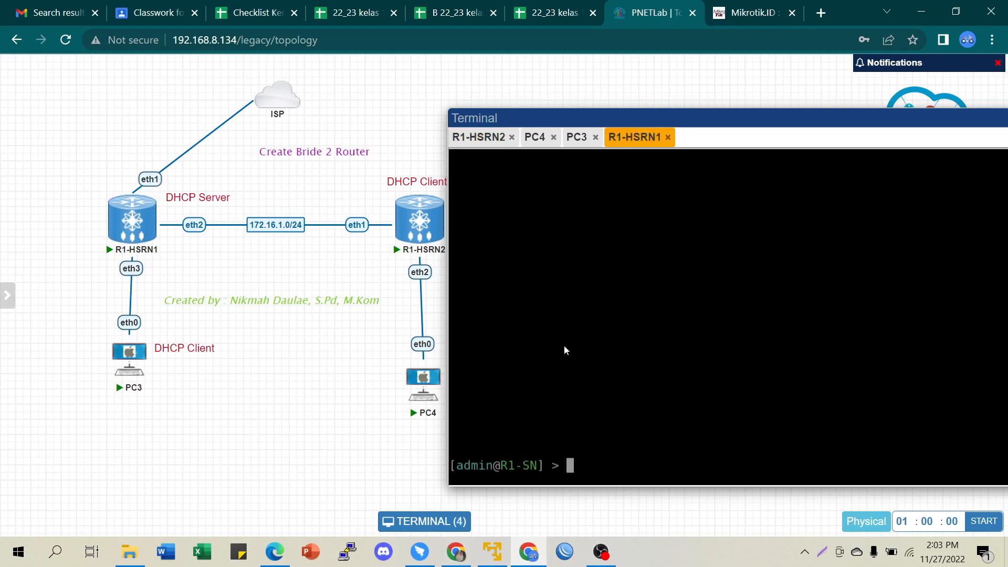
pyautogui.write('ip dh')
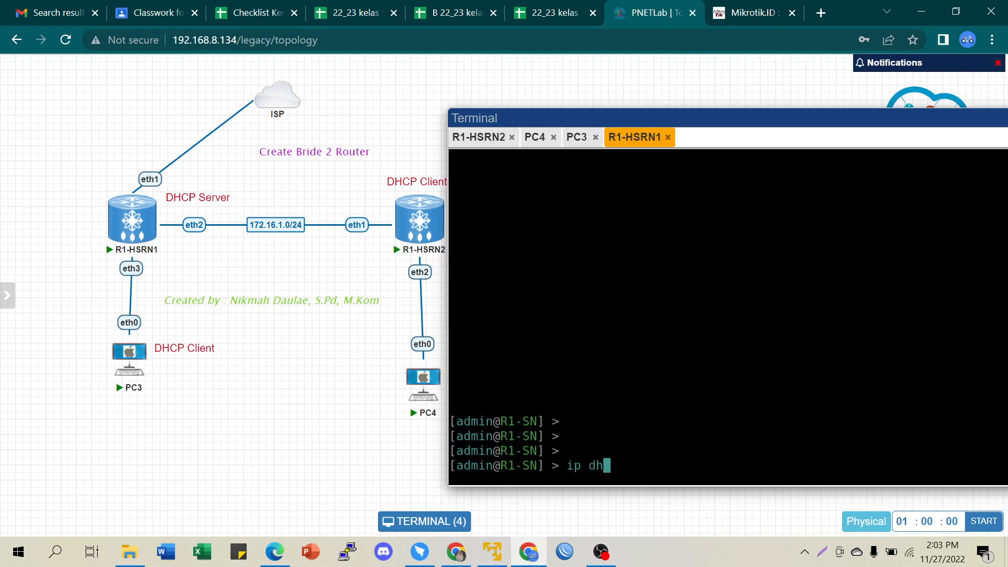
pyautogui.write('cp-server lease pr')
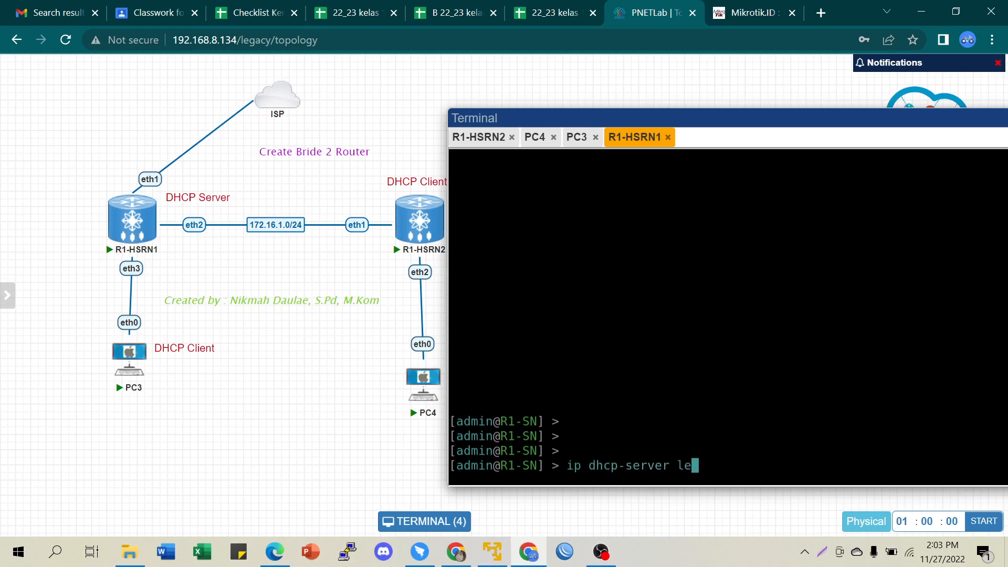
pyautogui.press('Return')
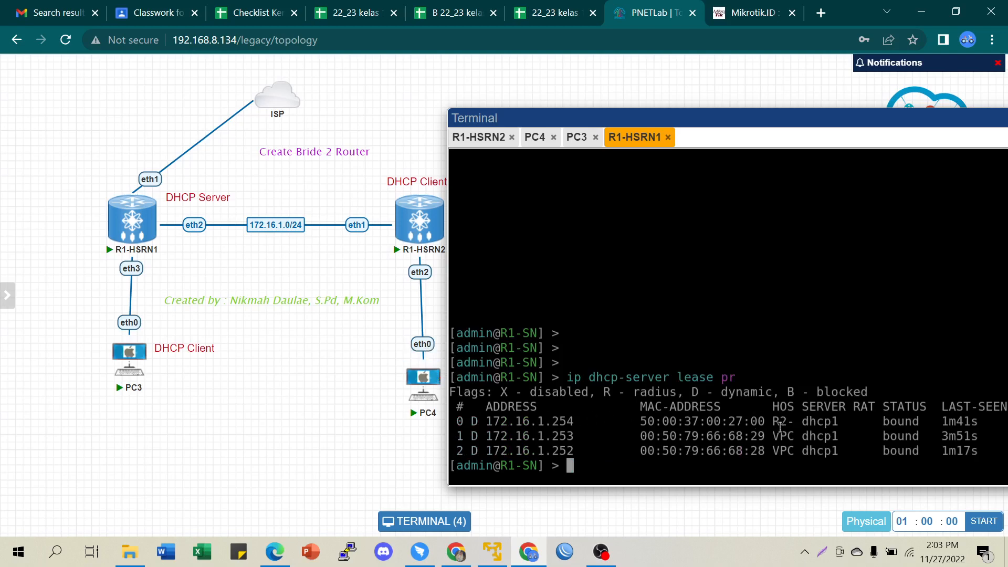
pyautogui.moveTo(779, 423)
pyautogui.mouseDown()
pyautogui.moveTo(791, 424)
pyautogui.moveTo(774, 435)
pyautogui.moveTo(790, 434)
pyautogui.mouseUp()
pyautogui.click(776, 449)
# - Run 'interface ethernet pr' on R1 to show ether2 and ether3 as bridge slaves
pyautogui.press('Return')
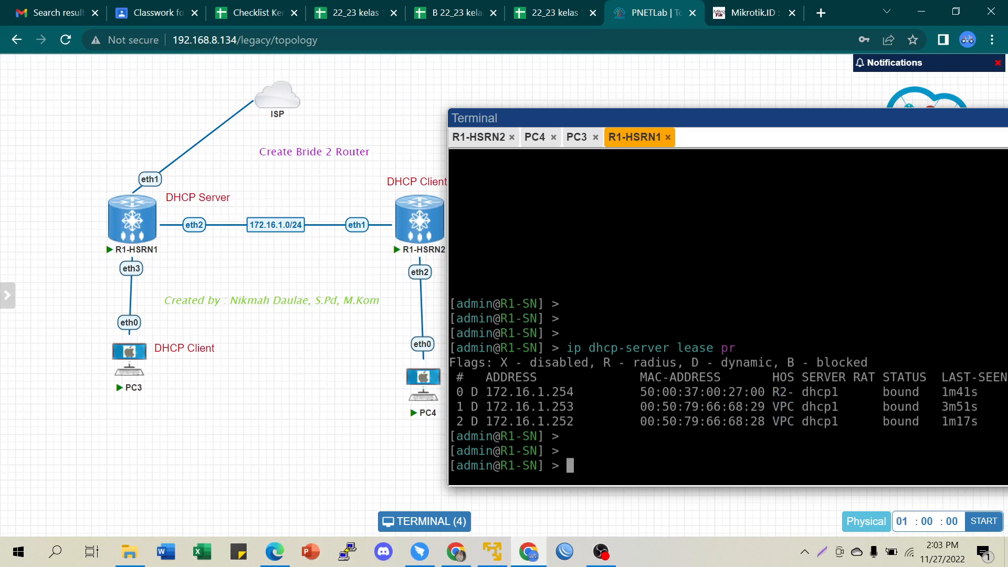
pyautogui.write('interface ethernet pr')
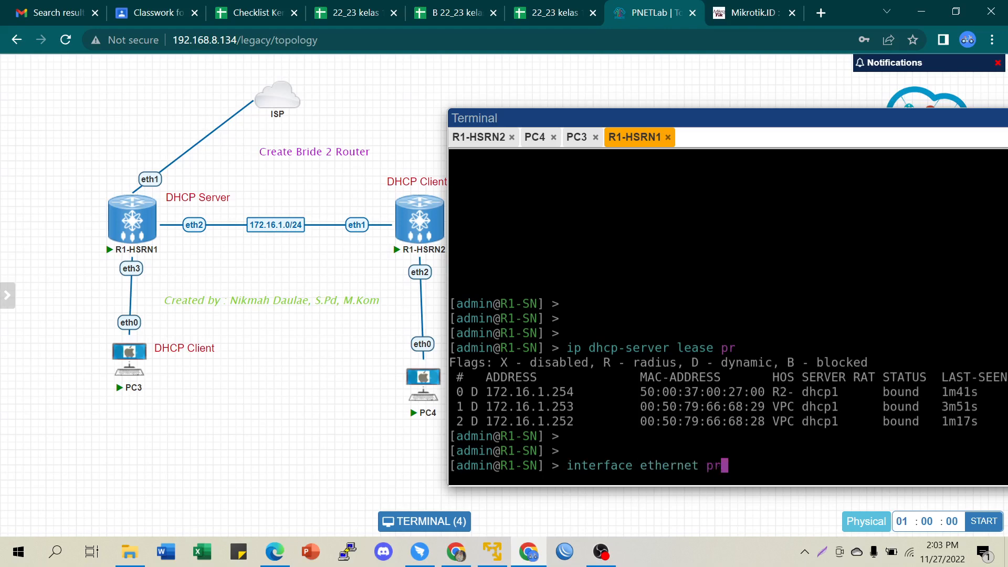
pyautogui.press('Return')
pyautogui.moveTo(472, 392); pyautogui.dragTo(538, 405)
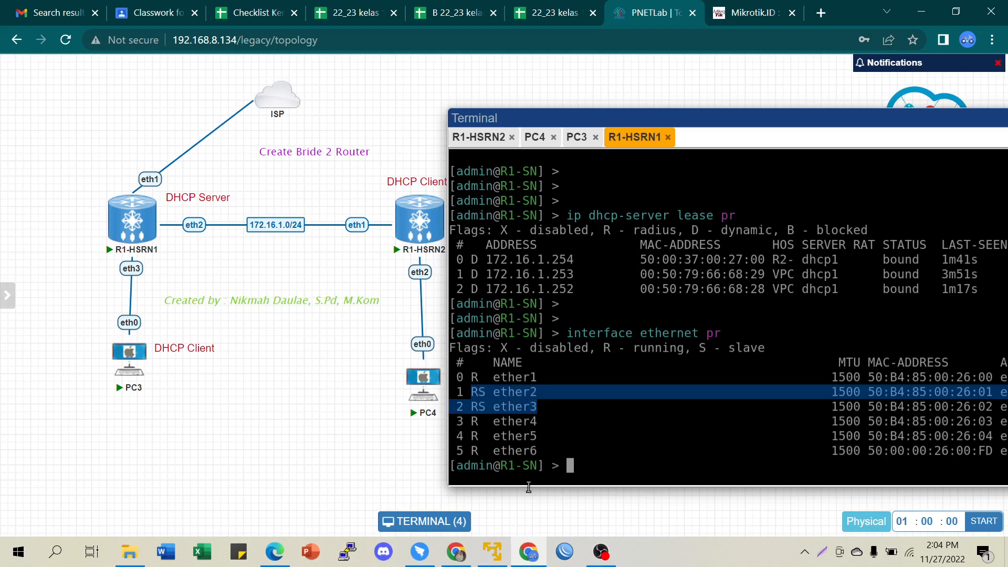
# - Highlight the ether2/ether3 slave rows and the three DHCP lease rows for review
pyautogui.click(513, 397)
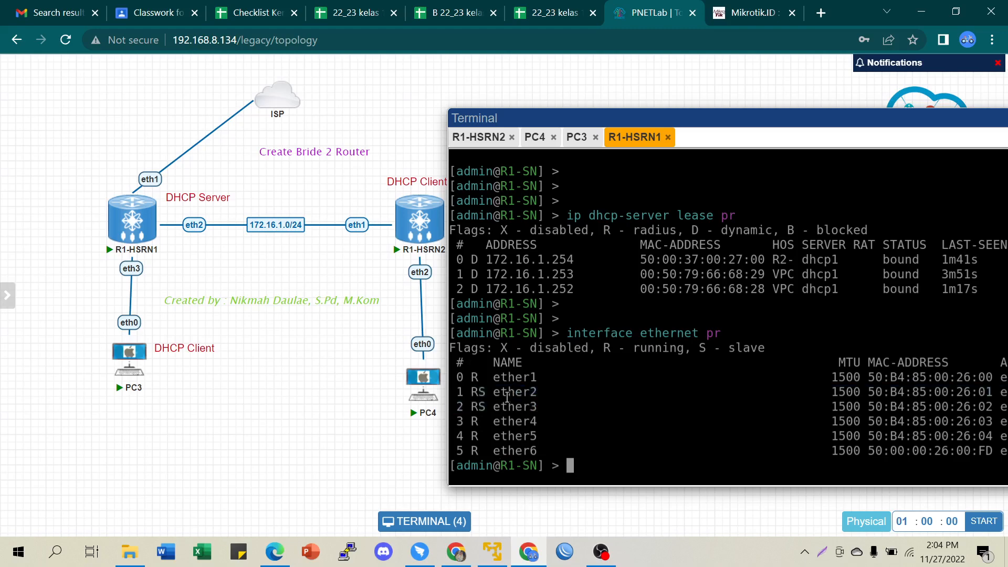
pyautogui.moveTo(495, 392); pyautogui.dragTo(540, 407)
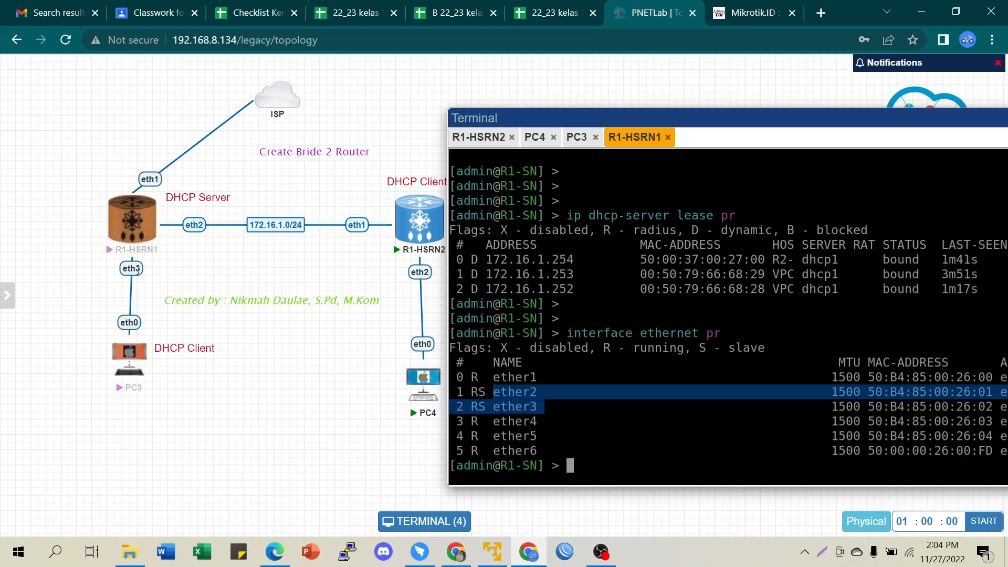
pyautogui.click(620, 461)
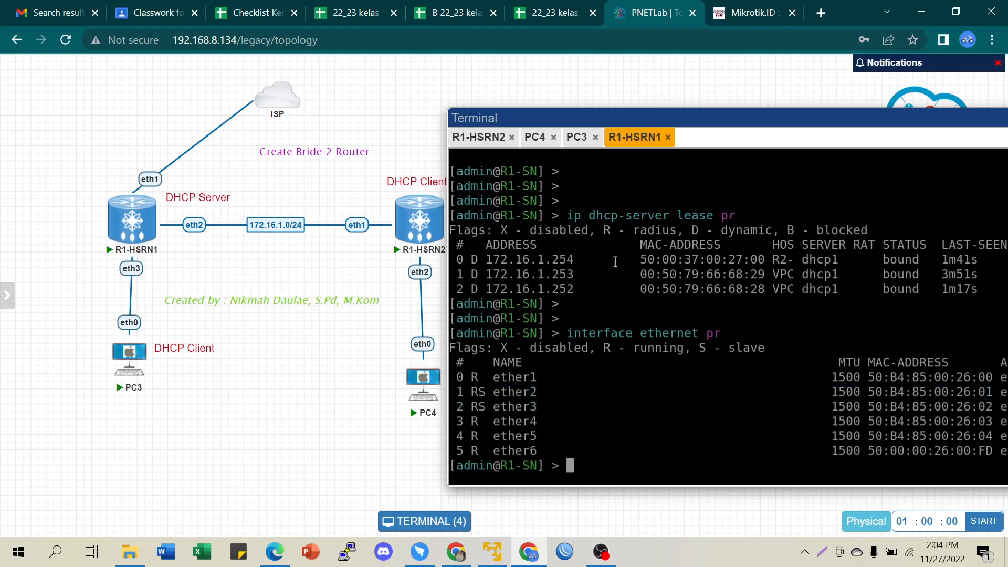
pyautogui.moveTo(472, 259); pyautogui.dragTo(579, 284)
pyautogui.click(578, 284)
# - Recall the lease command from history and rerun 'ip dhcp-server lease pr' on R1
pyautogui.press('Up')
pyautogui.press('BackSpace')
pyautogui.press('BackSpace')
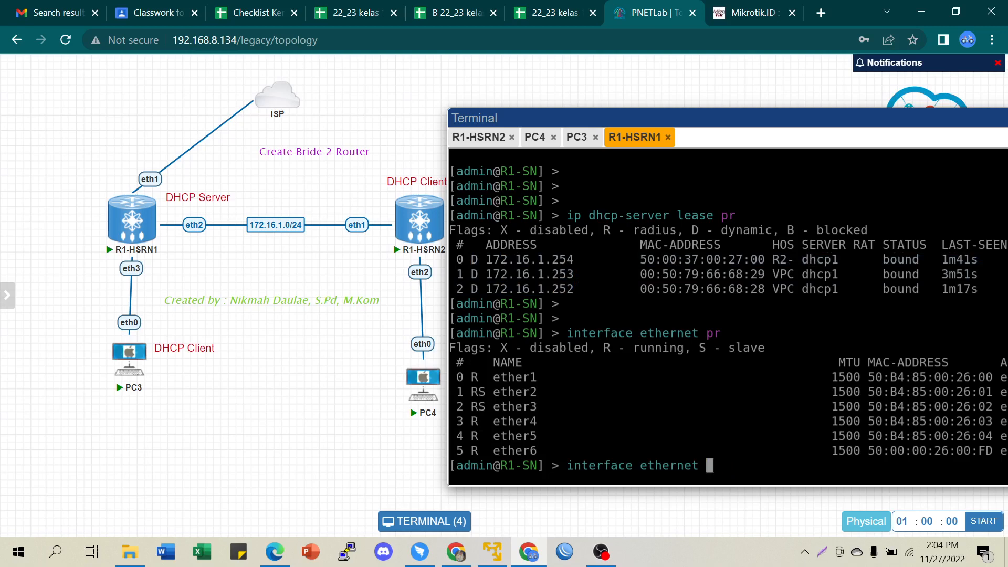
pyautogui.press('Up')
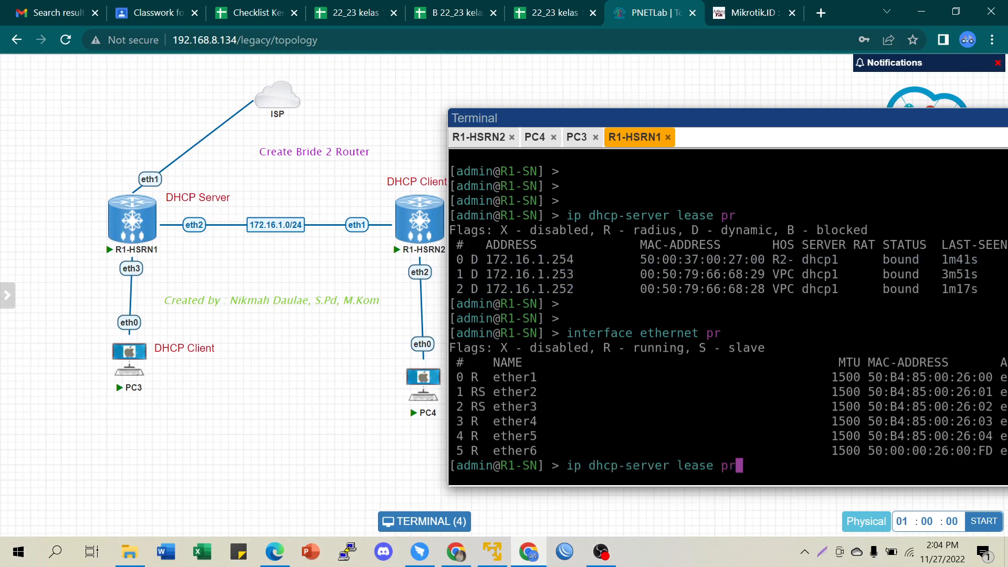
pyautogui.press('BackSpace')
pyautogui.press('BackSpace')
pyautogui.press('Tab')
pyautogui.press('Tab')
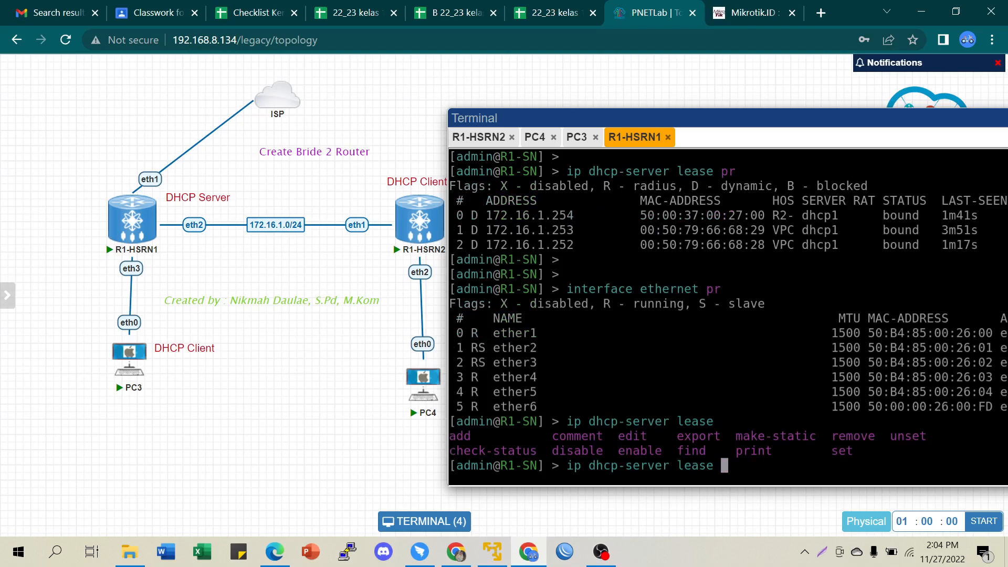
pyautogui.write('pr')
pyautogui.press('Return')
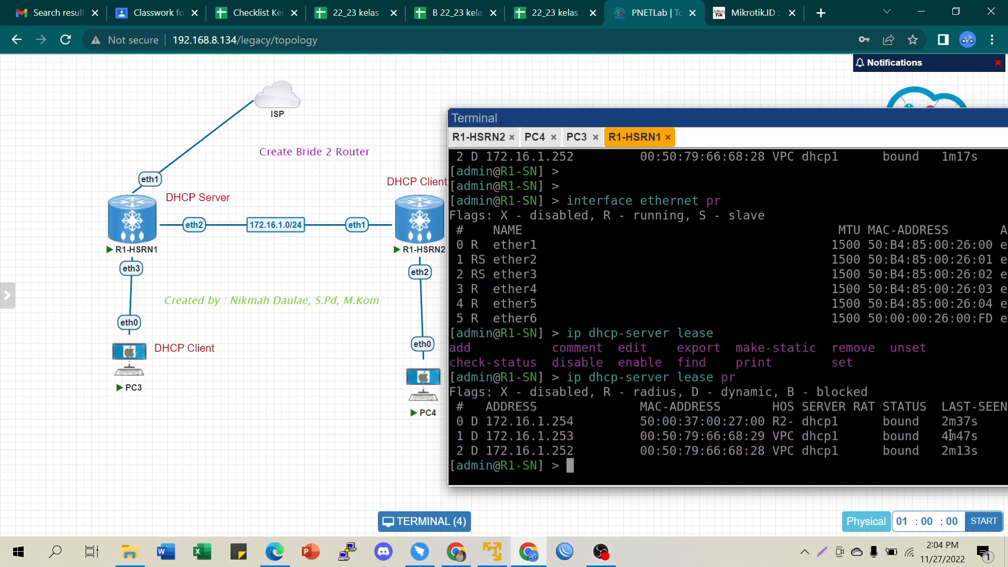
# - Move the terminal window left and minimize it to reveal the whole topology
pyautogui.moveTo(794, 116); pyautogui.dragTo(644, 115)
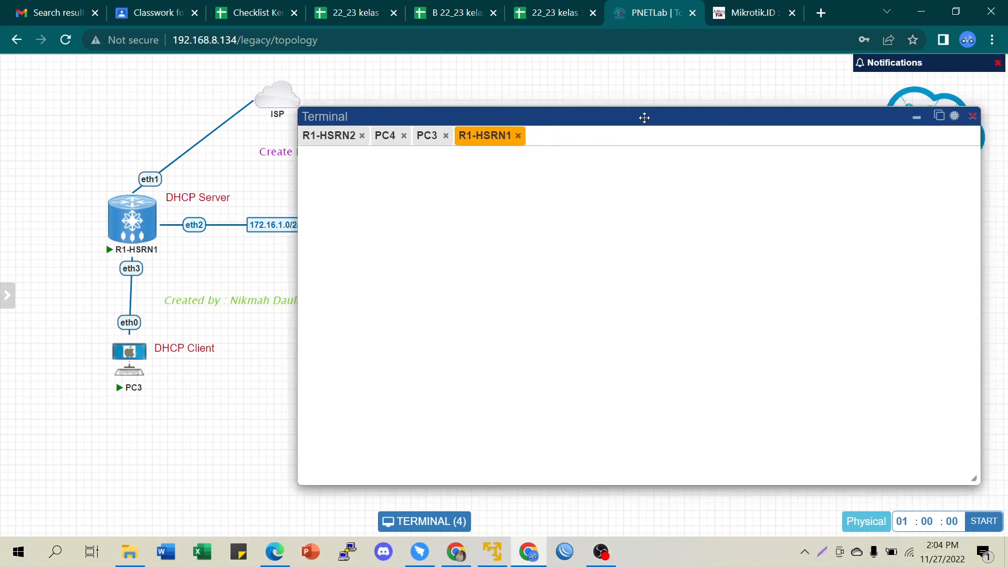
pyautogui.moveTo(919, 119); pyautogui.dragTo(917, 120)
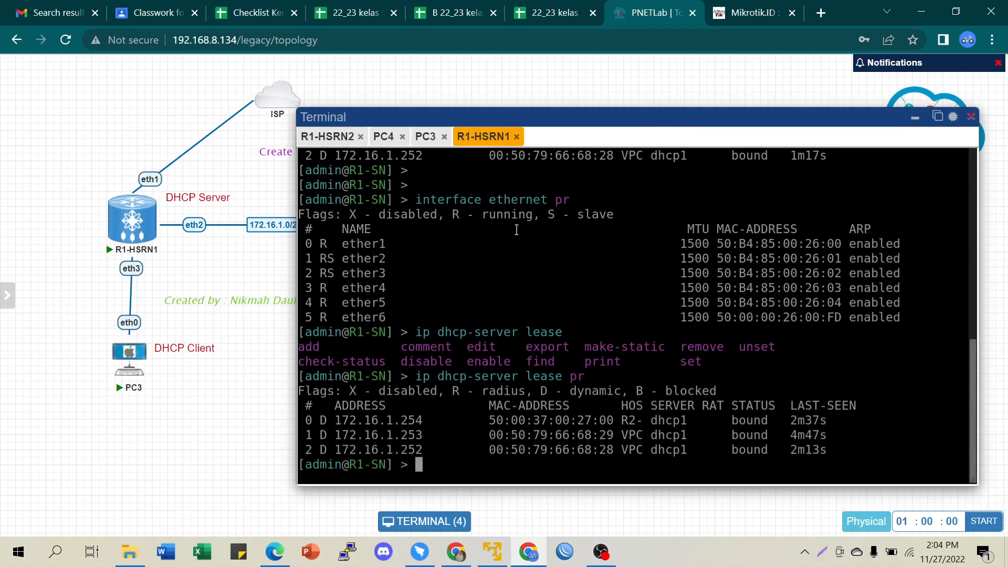
pyautogui.click(916, 118)
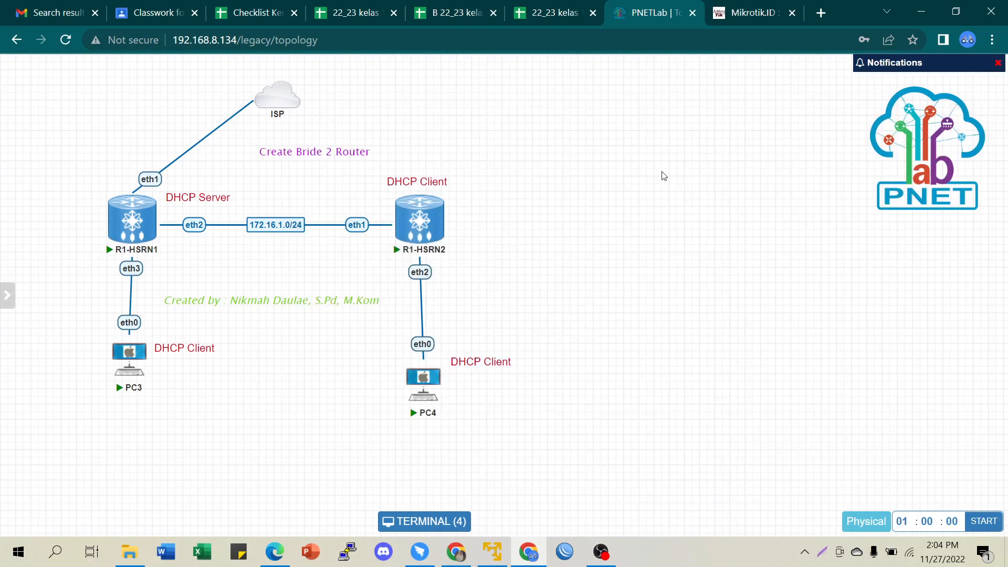
# - Prefix the title label with 'Lab 3.2' and widen it to fit one line
pyautogui.doubleClick(267, 151)
pyautogui.click(266, 164)
pyautogui.write('Lab 3.2')
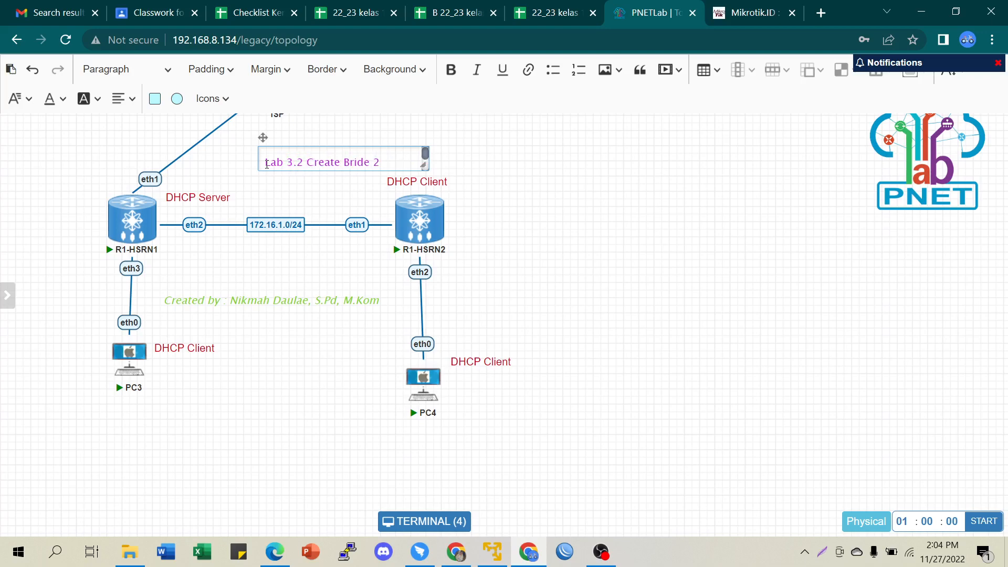
pyautogui.moveTo(427, 162); pyautogui.dragTo(466, 161)
pyautogui.click(580, 197)
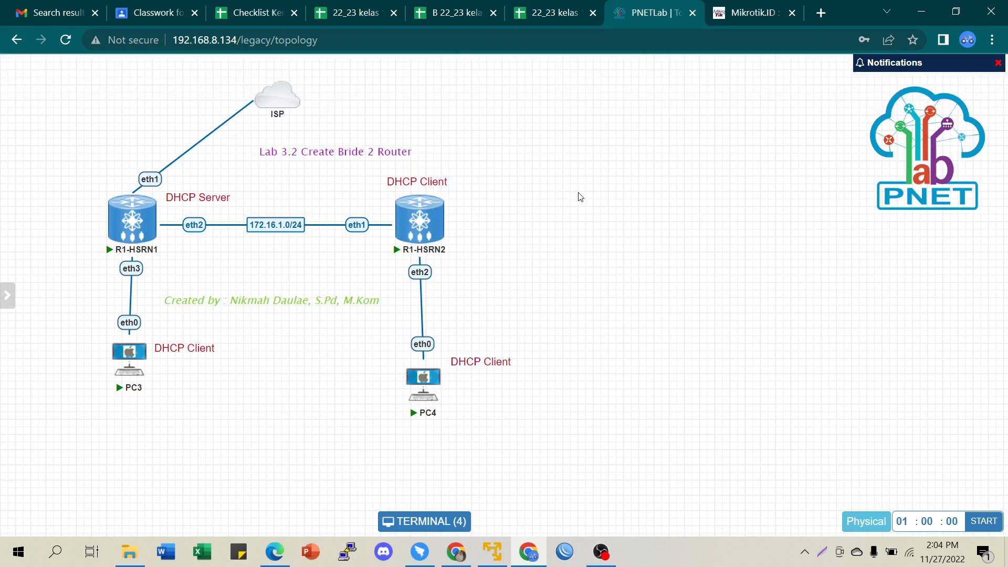
# - Correct 'Bride' to 'Bridge' in the title, then move the ISP cloud and title left
pyautogui.doubleClick(353, 151)
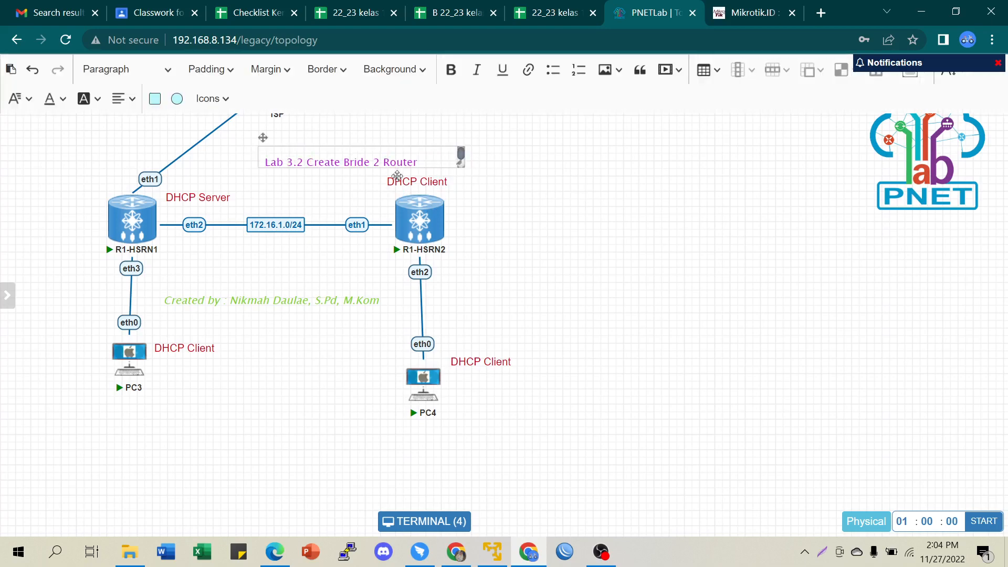
pyautogui.click(366, 166)
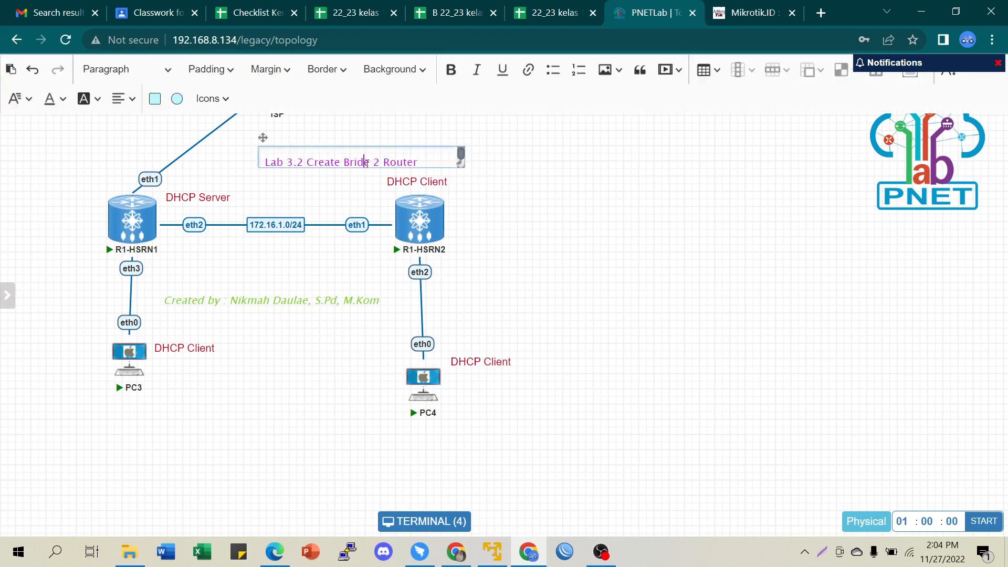
pyautogui.write('g')
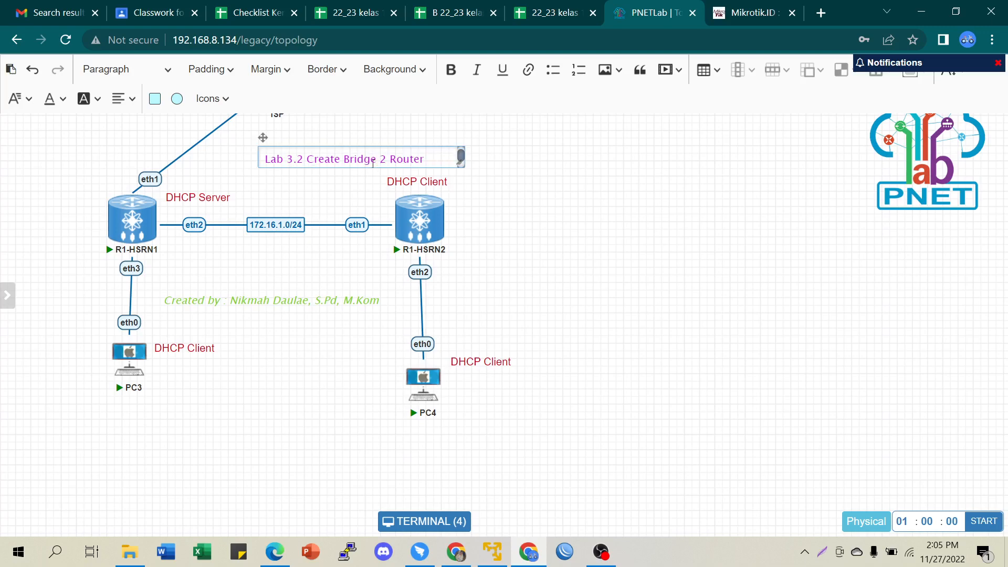
pyautogui.click(559, 188)
pyautogui.moveTo(285, 99); pyautogui.dragTo(194, 95)
pyautogui.moveTo(288, 149); pyautogui.dragTo(237, 136)
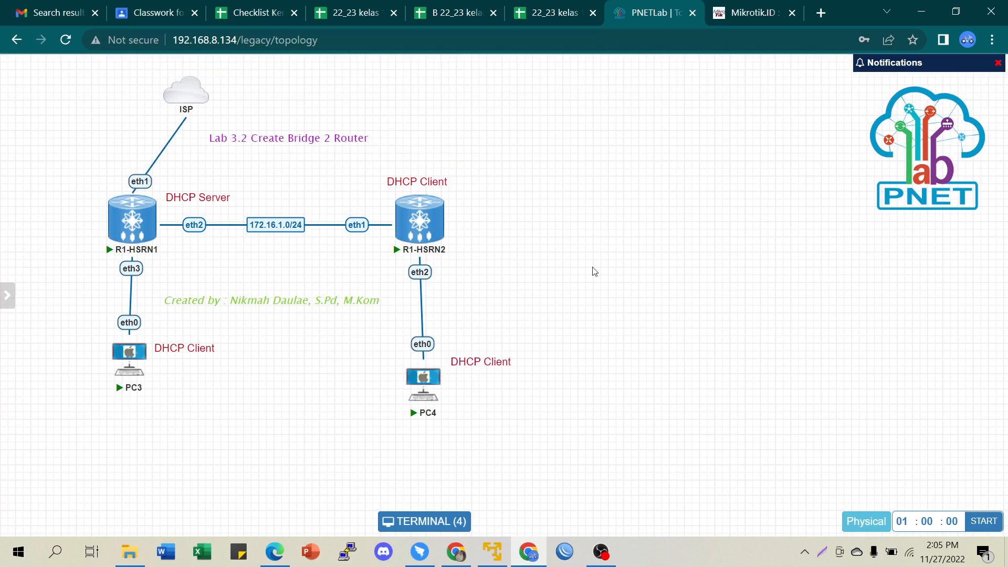